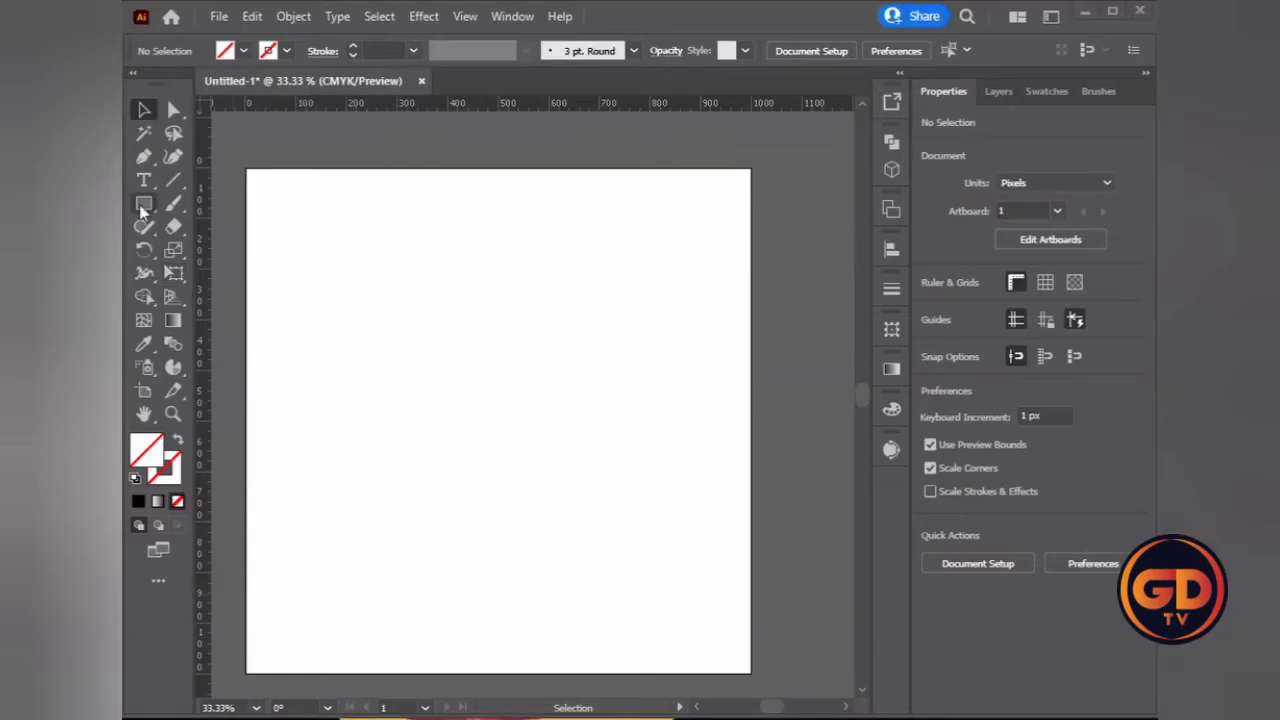
Draw a circle on the artboard and give it a red stroke.
{"action": "left_click_drag", "start_coordinate": [142, 210], "coordinate": [257, 251]}
{"action": "mouse_move", "coordinate": [424, 296]}
{"action": "left_mouse_down"}
{"action": "mouse_move", "coordinate": [678, 590]}
{"action": "mouse_move", "coordinate": [660, 577]}
{"action": "left_mouse_up"}
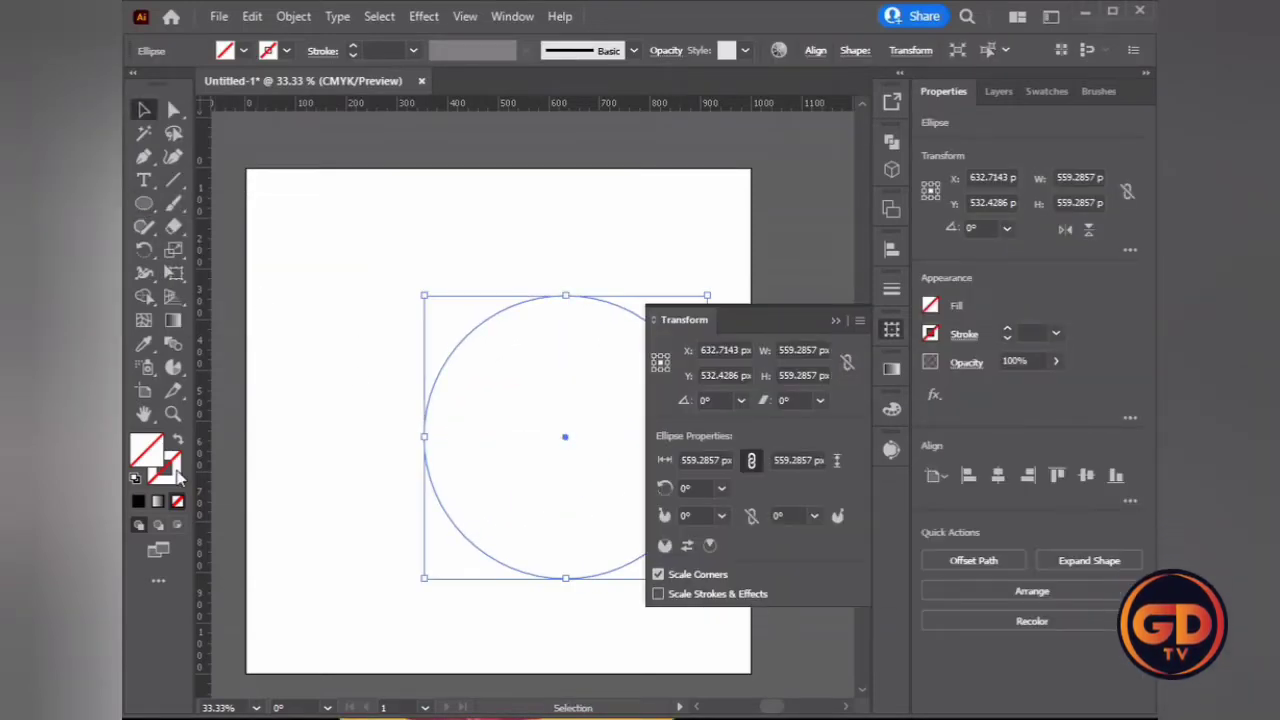
{"action": "double_click", "coordinate": [166, 466]}
{"action": "left_click", "coordinate": [1028, 271]}
{"action": "left_click", "coordinate": [700, 396]}
{"action": "left_click", "coordinate": [1028, 212]}
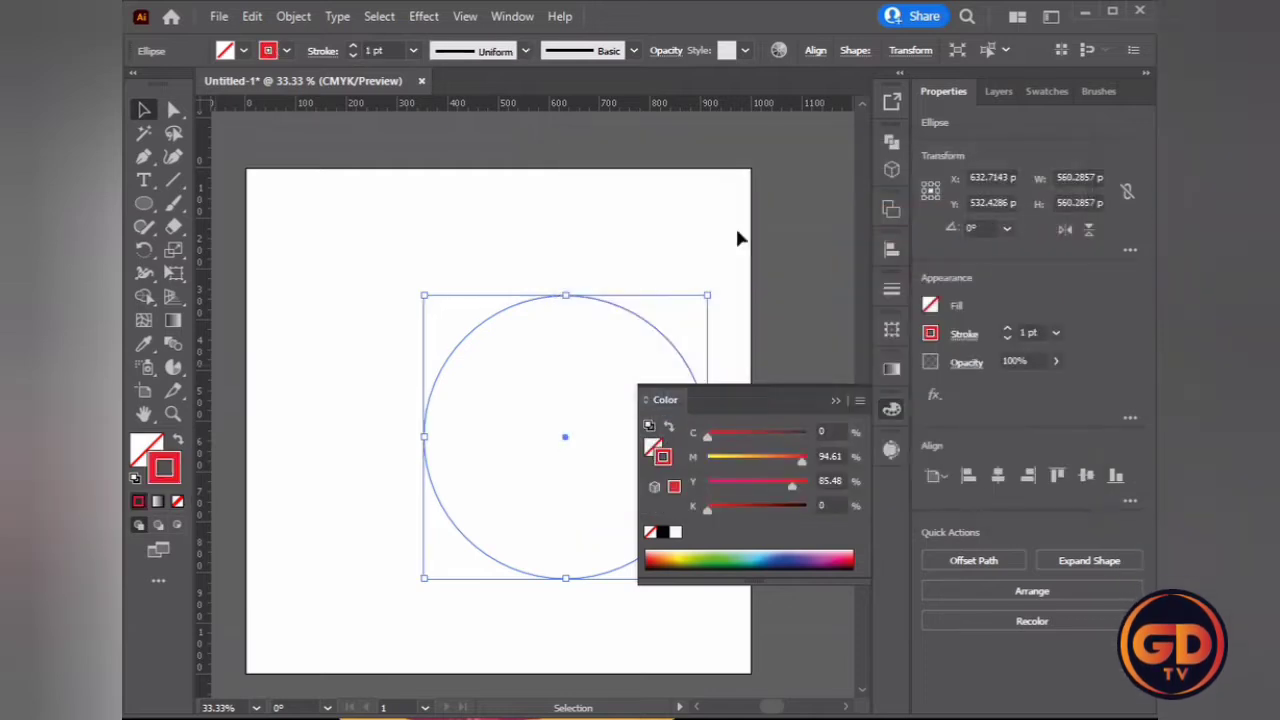
Raise the circle's stroke weight to 43 pt and reselect the ring.
{"action": "left_click", "coordinate": [349, 47]}
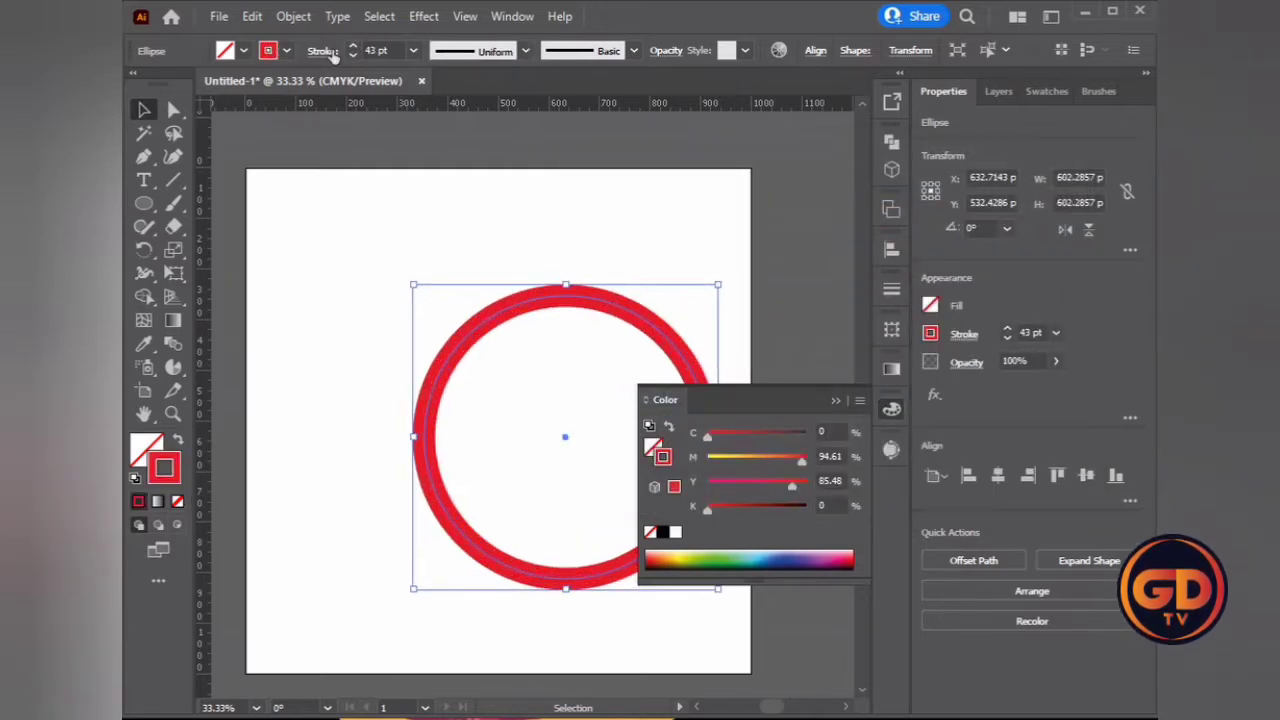
{"action": "left_click", "coordinate": [733, 363]}
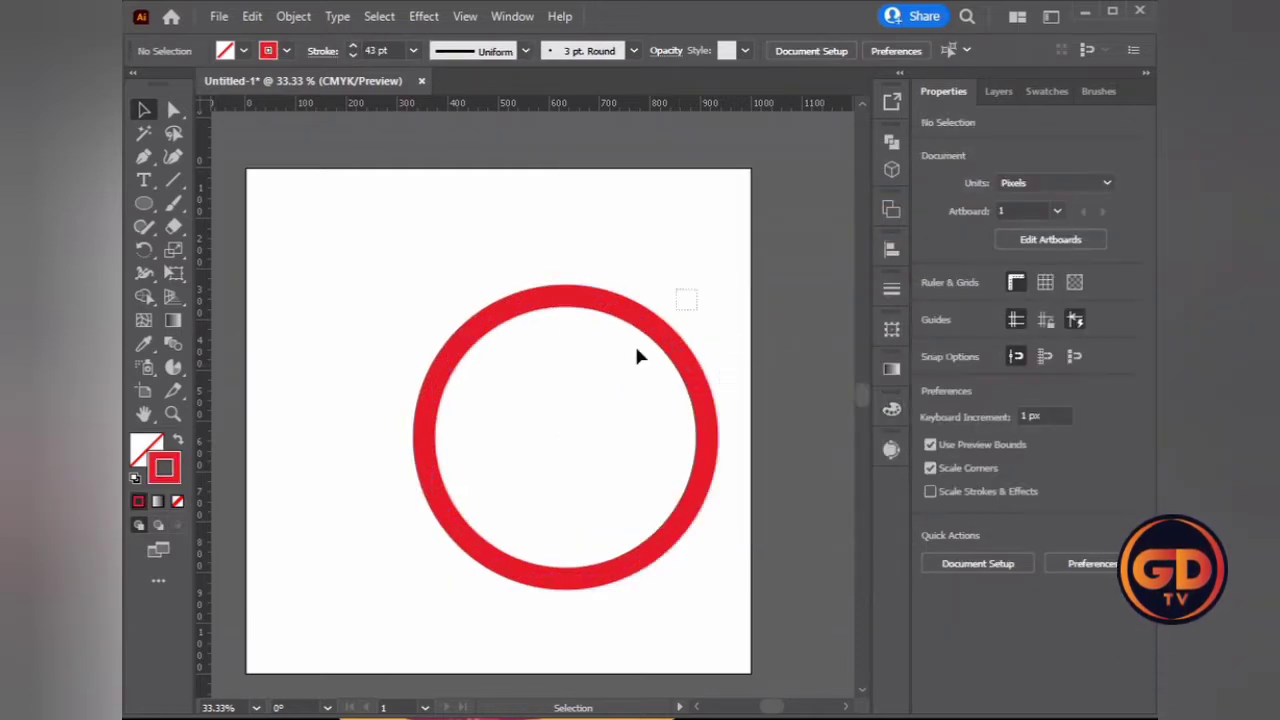
{"action": "left_click", "coordinate": [668, 350]}
Centre the ring on the artboard and align the vertical guide through its middle.
{"action": "left_click_drag", "start_coordinate": [668, 350], "coordinate": [601, 333]}
{"action": "left_click", "coordinate": [260, 262]}
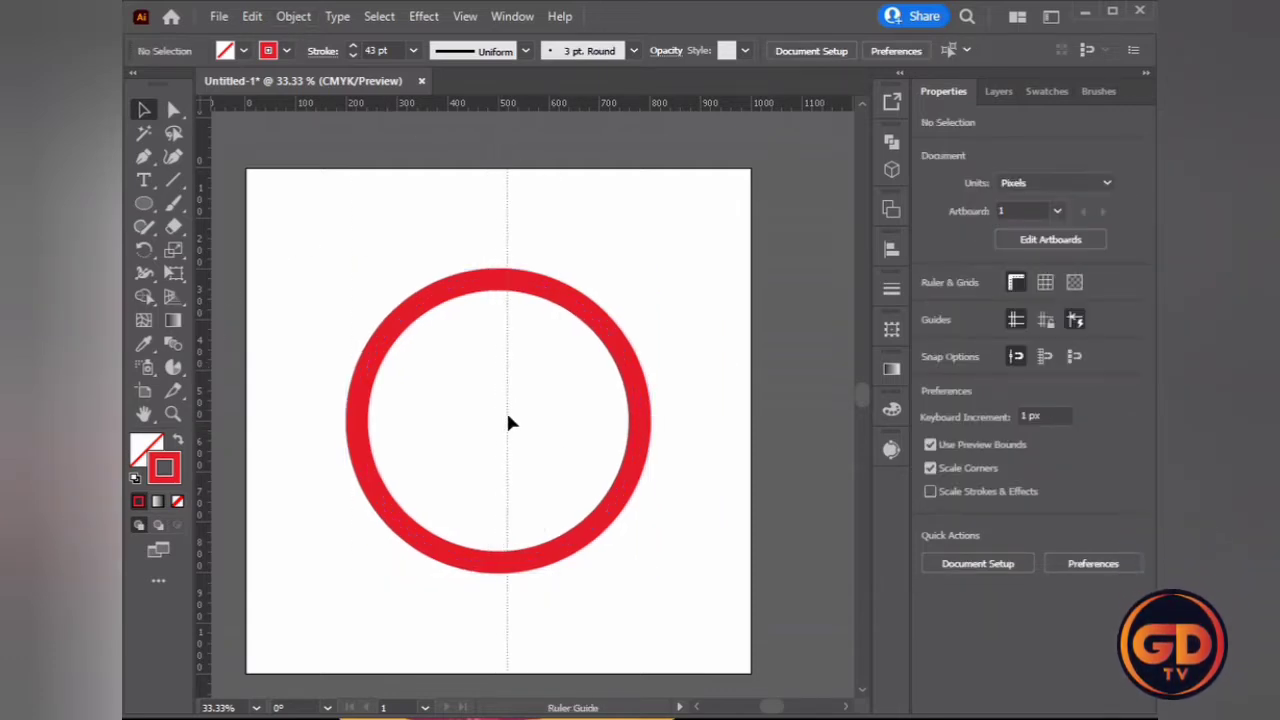
{"action": "mouse_move", "coordinate": [498, 423]}
{"action": "left_mouse_down"}
{"action": "mouse_move", "coordinate": [486, 394]}
{"action": "mouse_move", "coordinate": [360, 420]}
{"action": "mouse_move", "coordinate": [482, 427]}
{"action": "mouse_move", "coordinate": [497, 414]}
{"action": "left_mouse_up"}
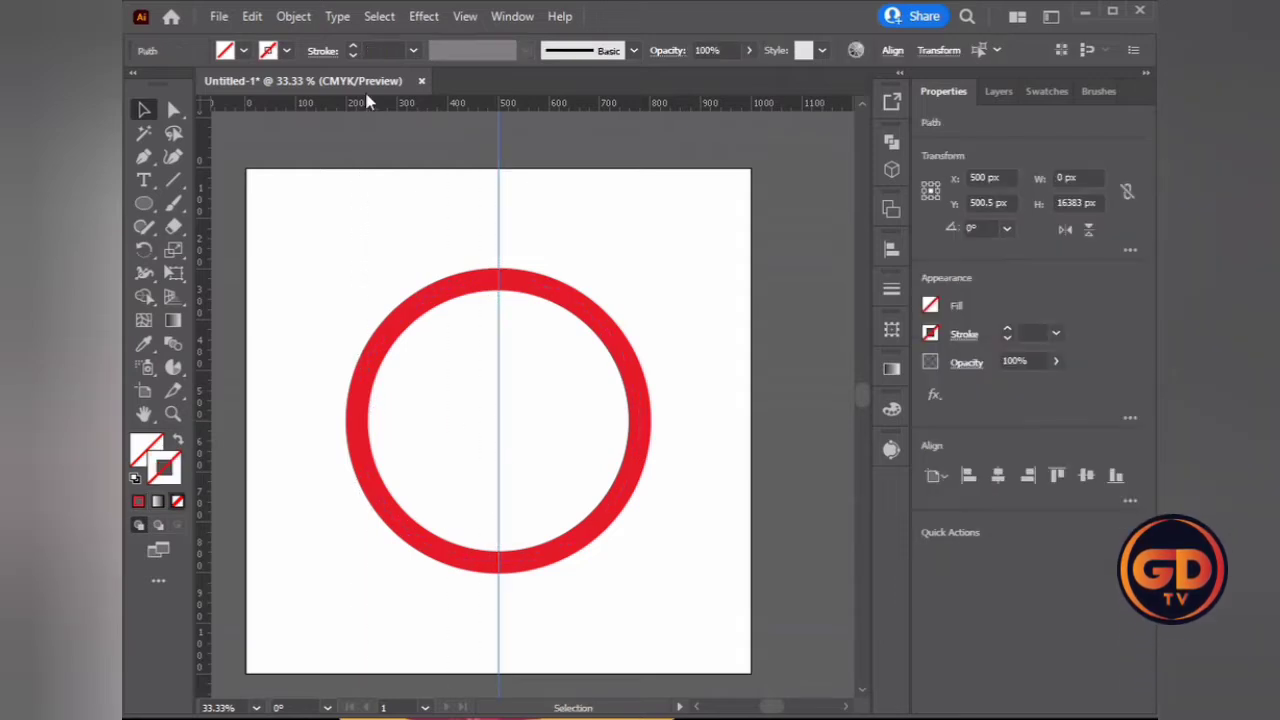
{"action": "left_click", "coordinate": [330, 112]}
Lock the red ring in place with Object > Lock > Selection.
{"action": "left_click", "coordinate": [433, 282]}
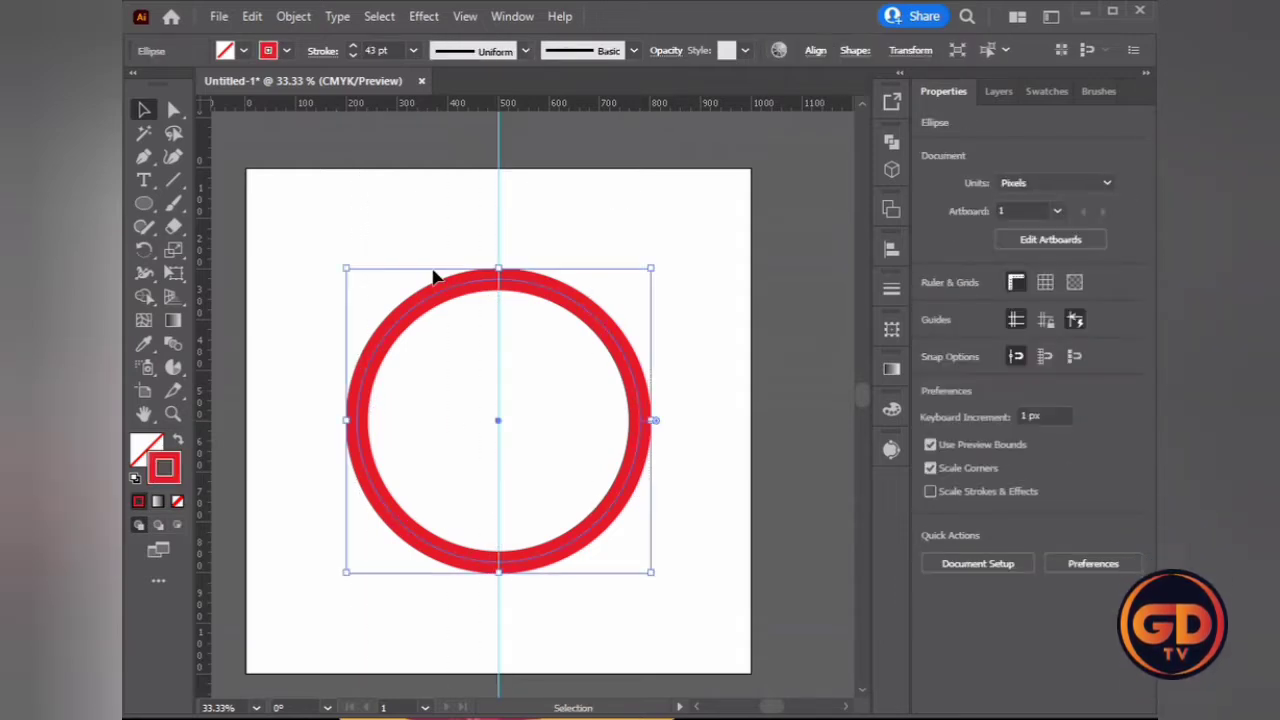
{"action": "left_click", "coordinate": [293, 16]}
{"action": "left_click", "coordinate": [642, 148]}
{"action": "key", "text": "ctrl+plus"}
{"action": "key", "text": "ctrl+plus"}
{"action": "key", "text": "ctrl+plus"}
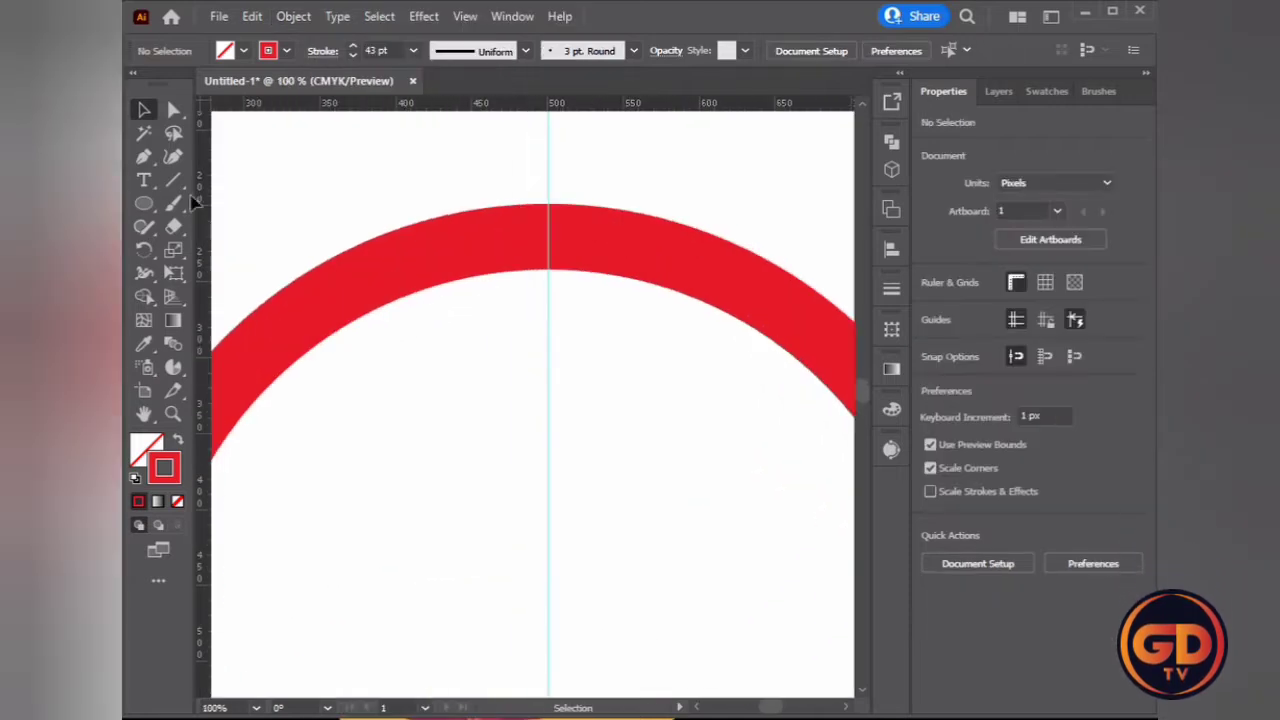
Draw a thin rectangle tick filled #000000 just below the ring's top.
{"action": "left_click_drag", "start_coordinate": [143, 203], "coordinate": [243, 206]}
{"action": "left_click", "coordinate": [177, 440]}
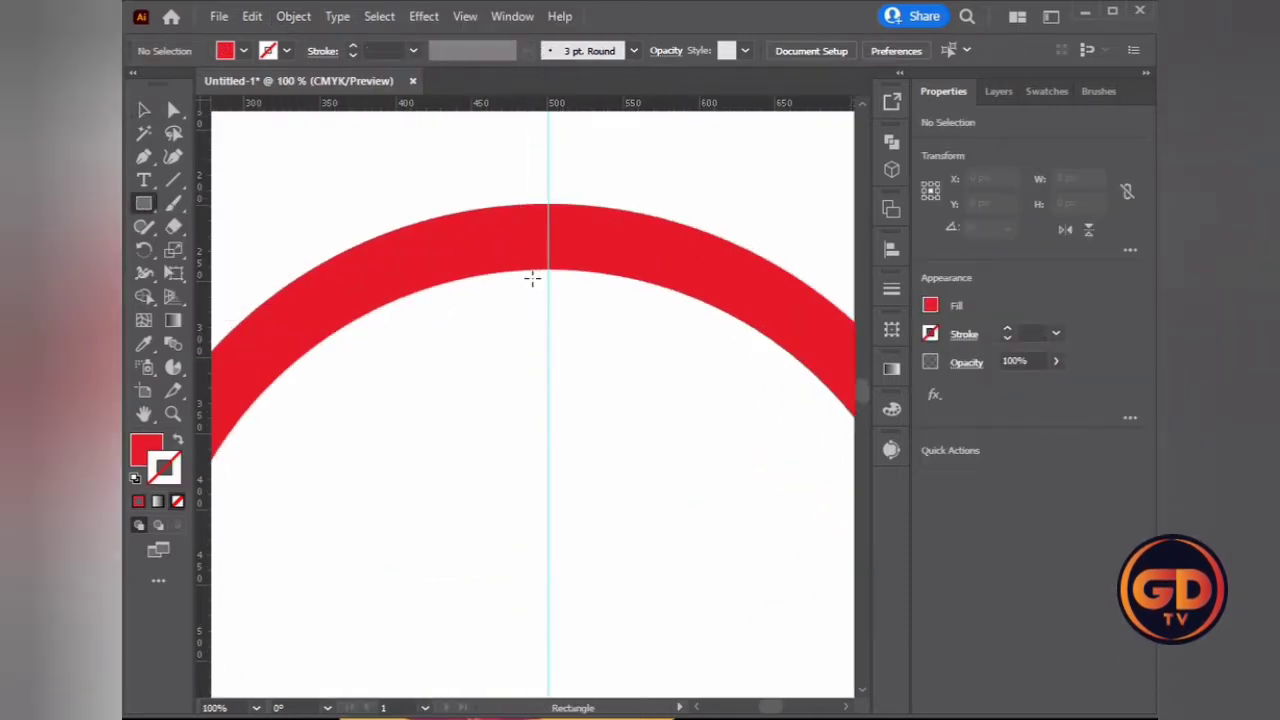
{"action": "double_click", "coordinate": [150, 450]}
{"action": "type", "text": "000000"}
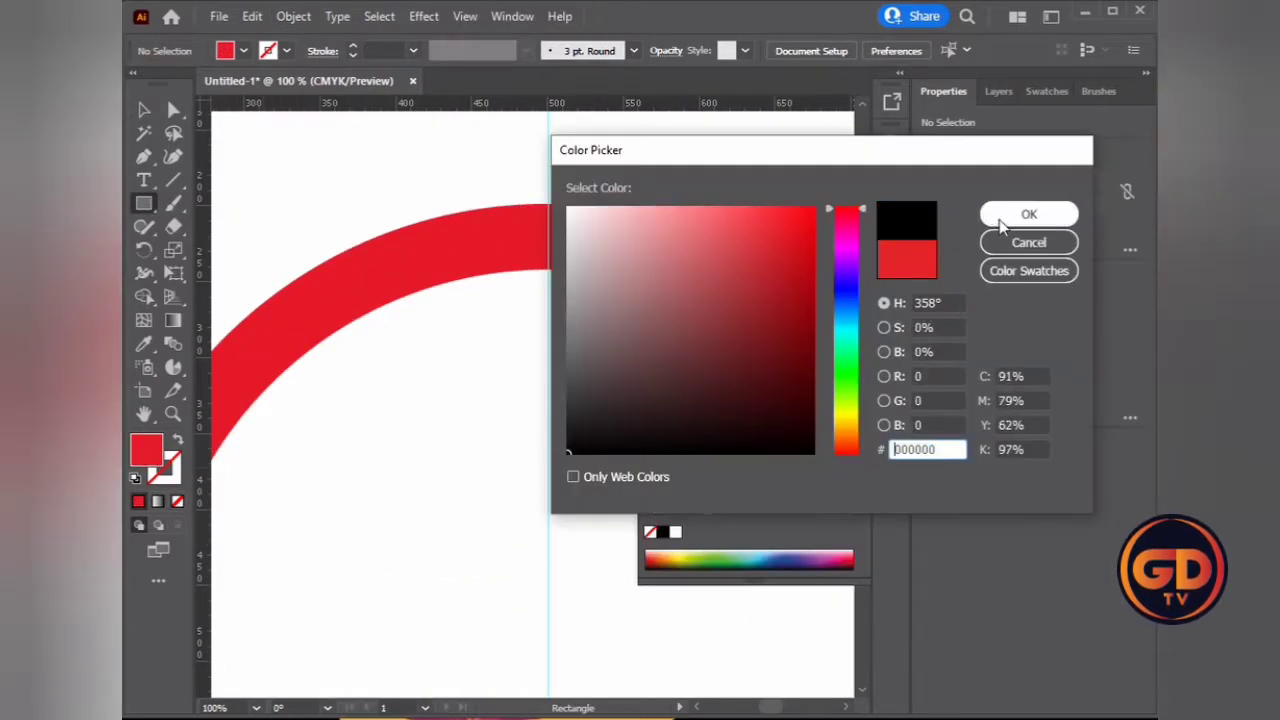
{"action": "left_click", "coordinate": [1030, 214]}
{"action": "left_click_drag", "start_coordinate": [552, 297], "coordinate": [555, 325]}
Centre the black tick on the vertical guide.
{"action": "key", "text": "v"}
{"action": "left_click", "coordinate": [610, 340]}
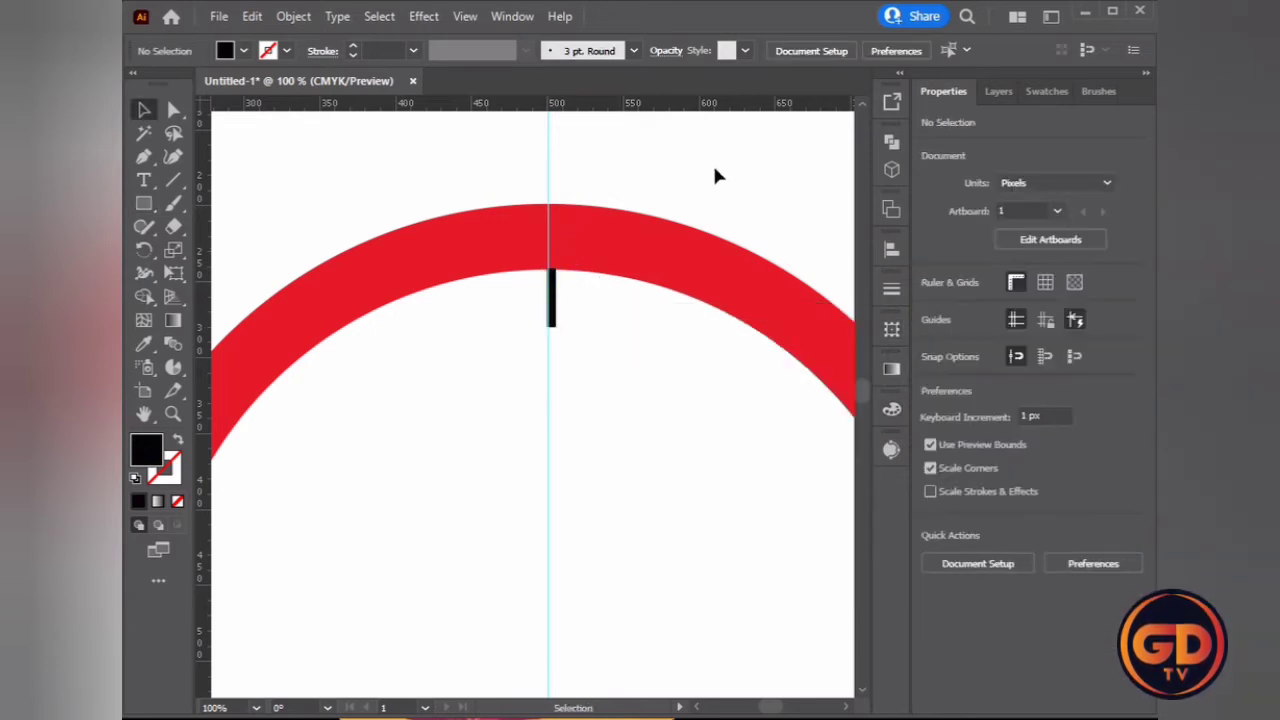
{"action": "scroll", "coordinate": [600, 210], "scroll_direction": "up", "scroll_amount": 3}
{"action": "left_click_drag", "start_coordinate": [443, 414], "coordinate": [432, 414]}
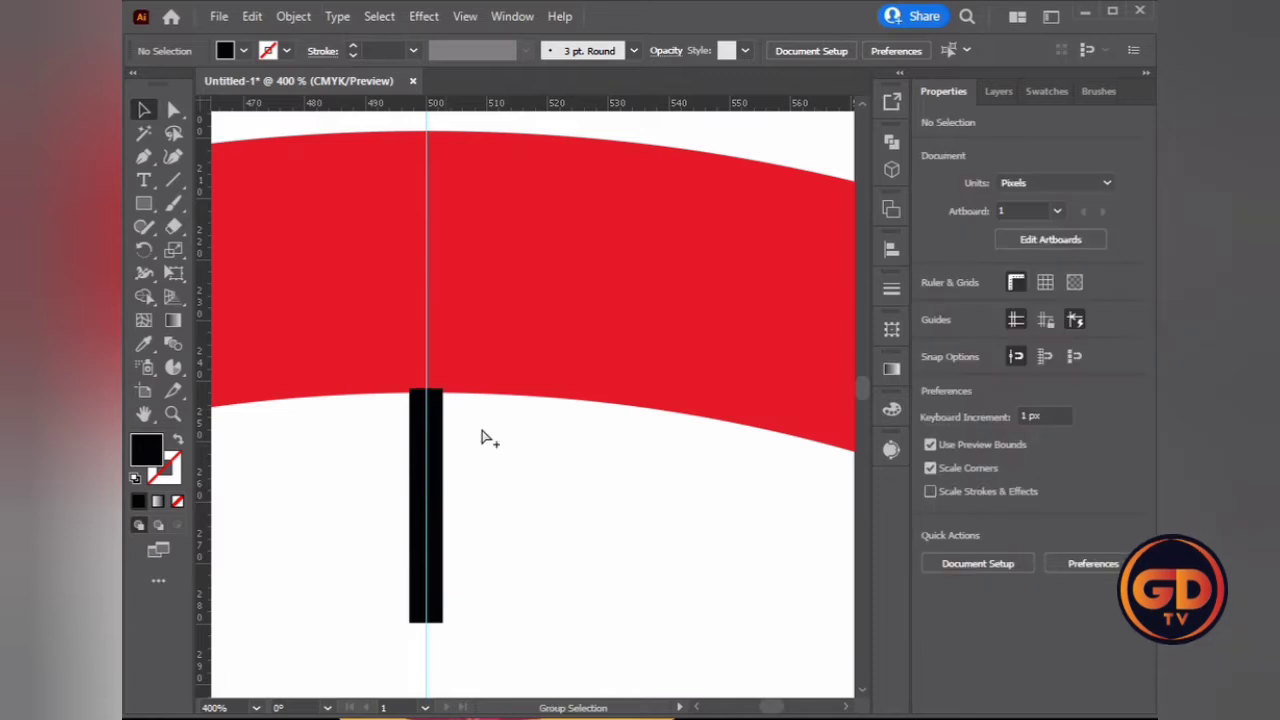
{"action": "scroll", "coordinate": [486, 434], "scroll_direction": "down", "scroll_amount": 4}
{"action": "scroll", "coordinate": [610, 312], "scroll_direction": "down", "scroll_amount": 2}
{"action": "scroll", "coordinate": [628, 350], "scroll_direction": "up", "scroll_amount": 5}
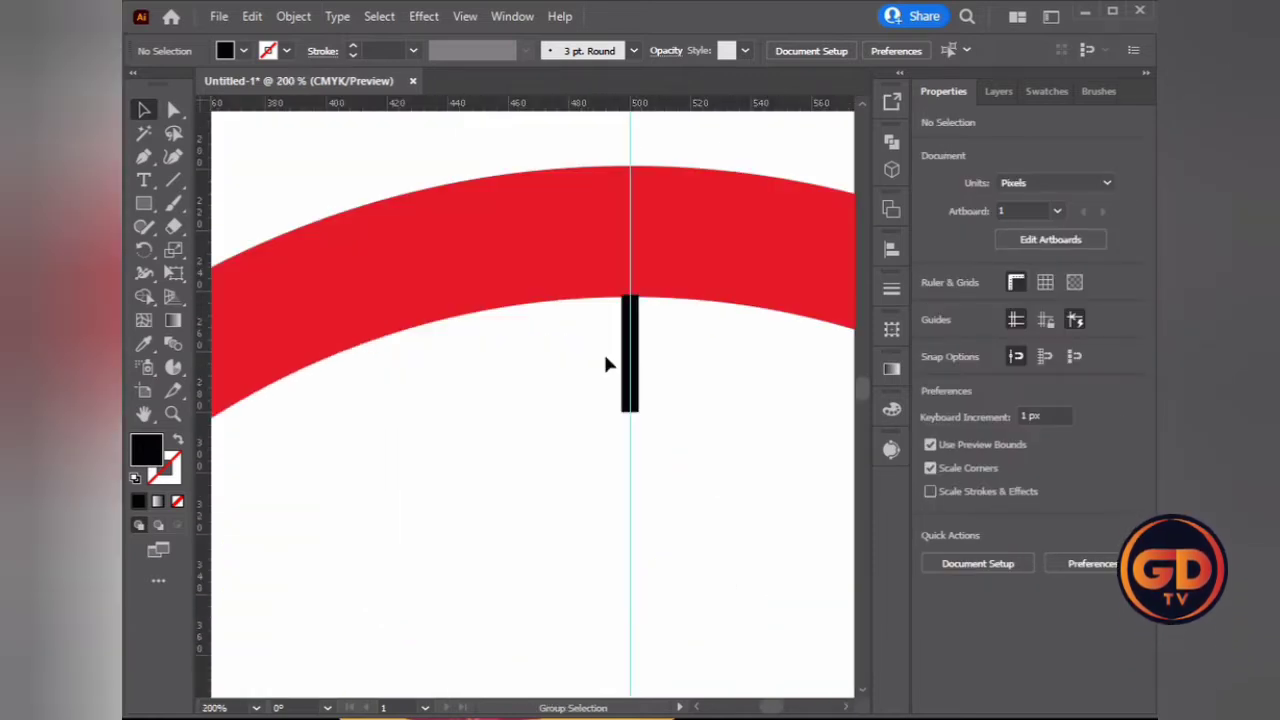
Duplicate the tick and nudge the copy down along the guide.
{"action": "left_click", "coordinate": [630, 345]}
{"action": "left_click_drag", "start_coordinate": [630, 340], "coordinate": [630, 580]}
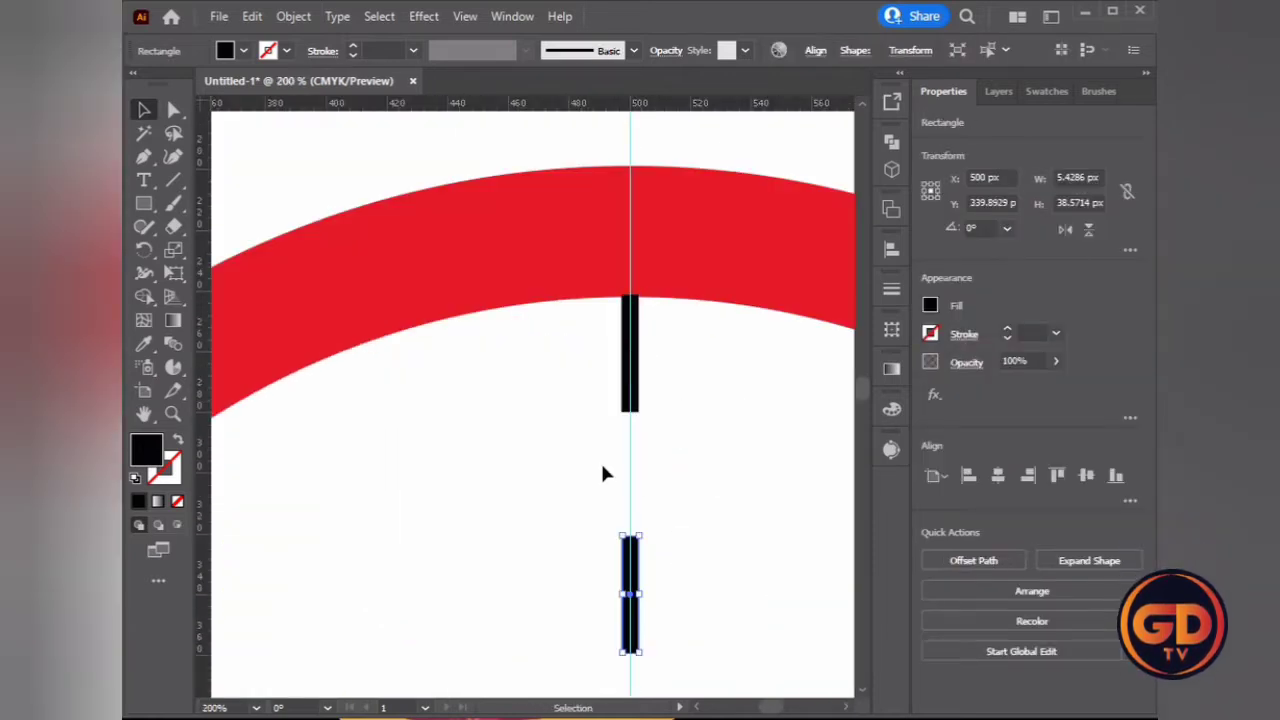
{"action": "key", "text": "Down"}
{"action": "key", "text": "Down"}
{"action": "key", "text": "Down"}
{"action": "key", "text": "Down"}
{"action": "key", "text": "Down"}
{"action": "key", "text": "Down"}
{"action": "scroll", "coordinate": [560, 418], "scroll_direction": "down", "scroll_amount": 4}
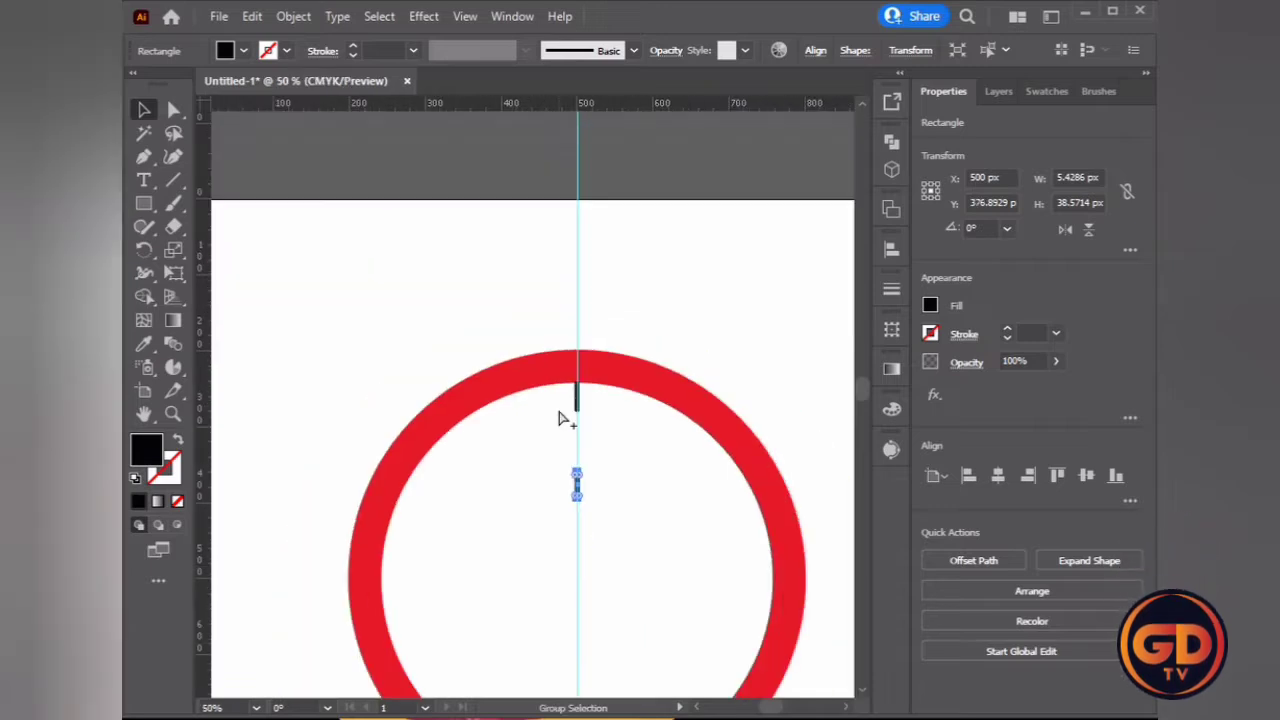
{"action": "scroll", "coordinate": [585, 420], "scroll_direction": "down", "scroll_amount": 1}
{"action": "key", "text": "Left"}
{"action": "key", "text": "Left"}
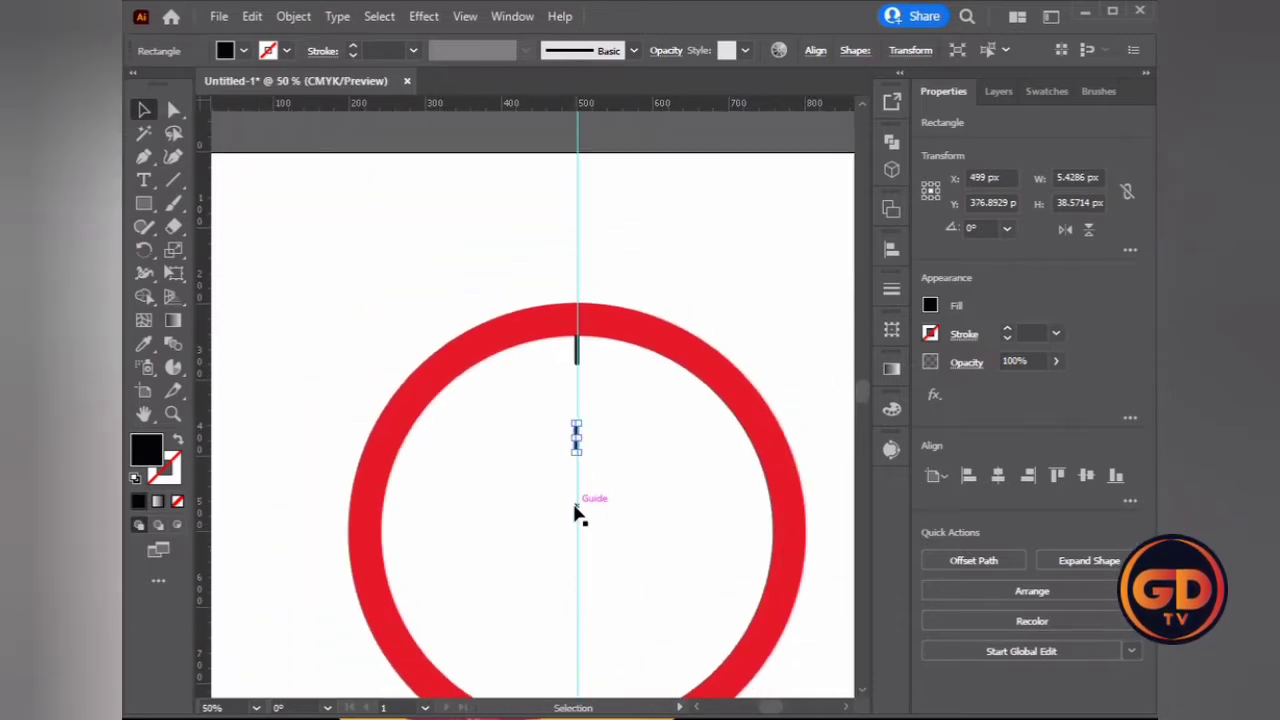
{"action": "scroll", "coordinate": [577, 514], "scroll_direction": "up", "scroll_amount": 3}
{"action": "left_click_drag", "start_coordinate": [586, 235], "coordinate": [591, 503]}
{"action": "scroll", "coordinate": [591, 503], "scroll_direction": "down", "scroll_amount": 1}
Place the copied tick against the inside bottom of the ring.
{"action": "key", "text": "ctrl+1"}
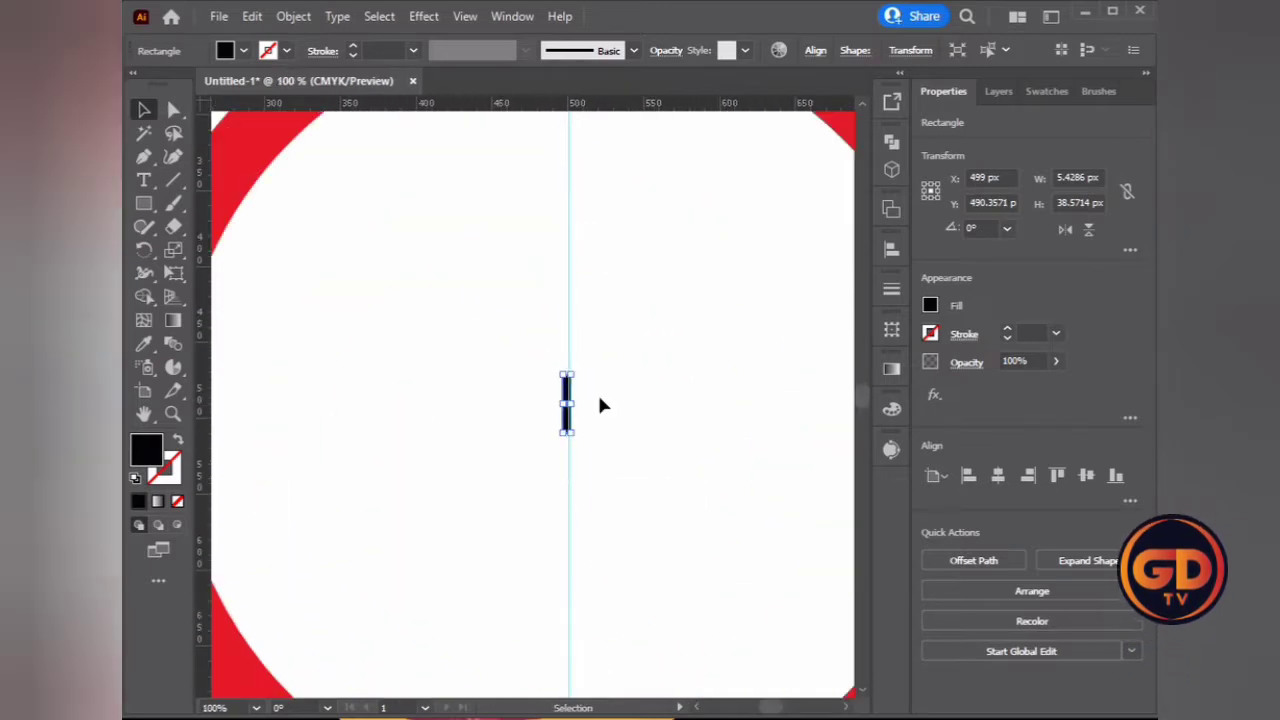
{"action": "left_click_drag", "start_coordinate": [574, 405], "coordinate": [574, 507]}
{"action": "scroll", "coordinate": [551, 489], "scroll_direction": "up", "scroll_amount": 2}
{"action": "scroll", "coordinate": [560, 400], "scroll_direction": "down", "scroll_amount": 2}
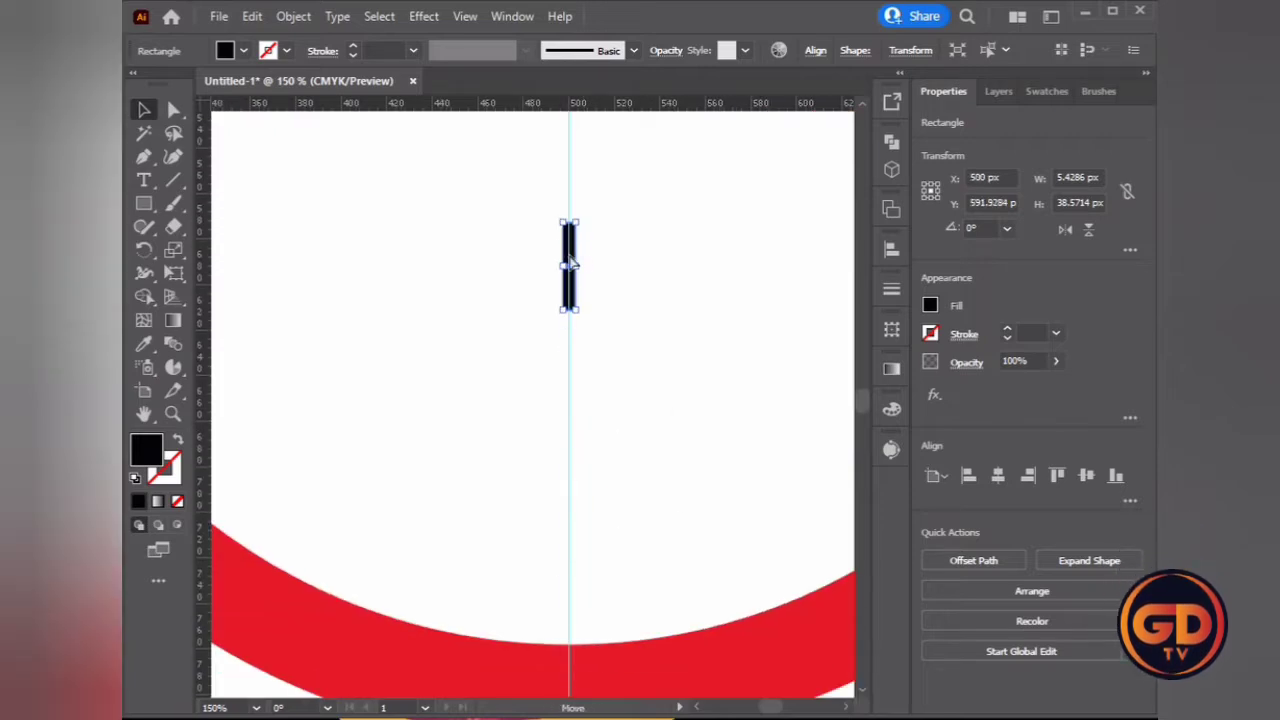
{"action": "left_click_drag", "start_coordinate": [571, 262], "coordinate": [571, 585]}
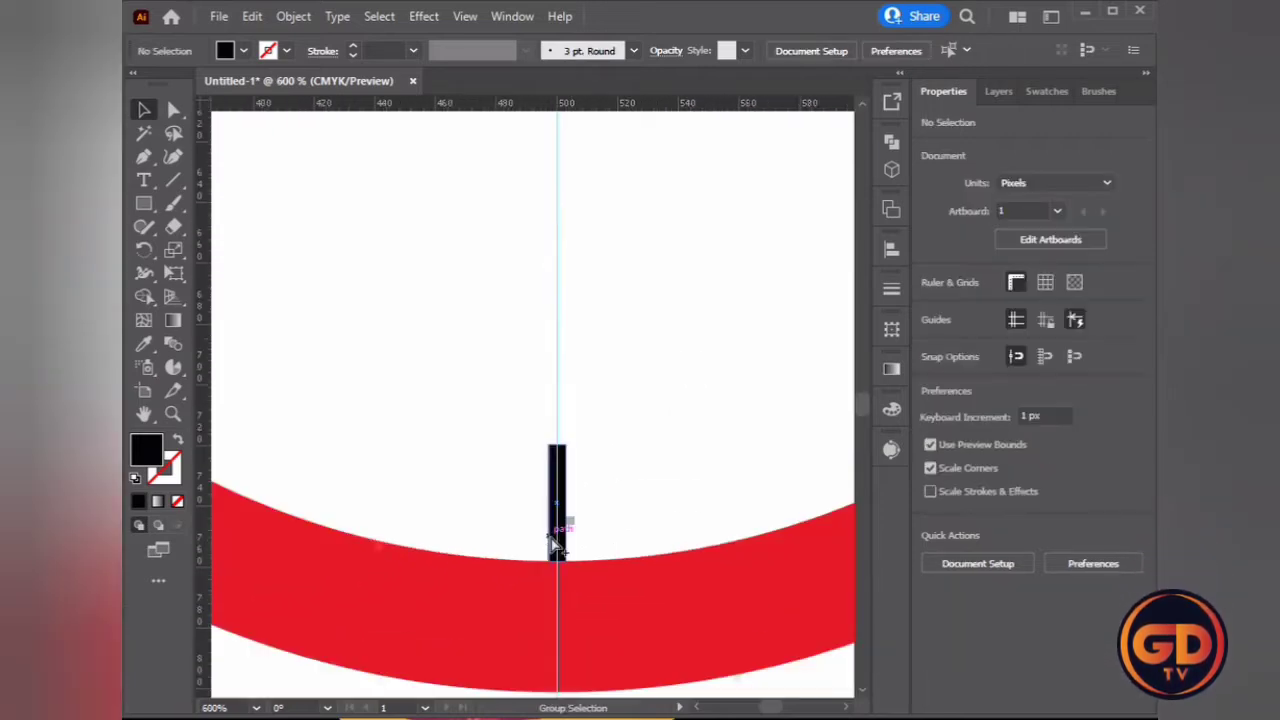
{"action": "scroll", "coordinate": [560, 523], "scroll_direction": "down", "scroll_amount": 2}
{"action": "scroll", "coordinate": [537, 466], "scroll_direction": "down", "scroll_amount": 2}
{"action": "scroll", "coordinate": [429, 449], "scroll_direction": "up", "scroll_amount": 1}
{"action": "scroll", "coordinate": [723, 586], "scroll_direction": "up", "scroll_amount": 3}
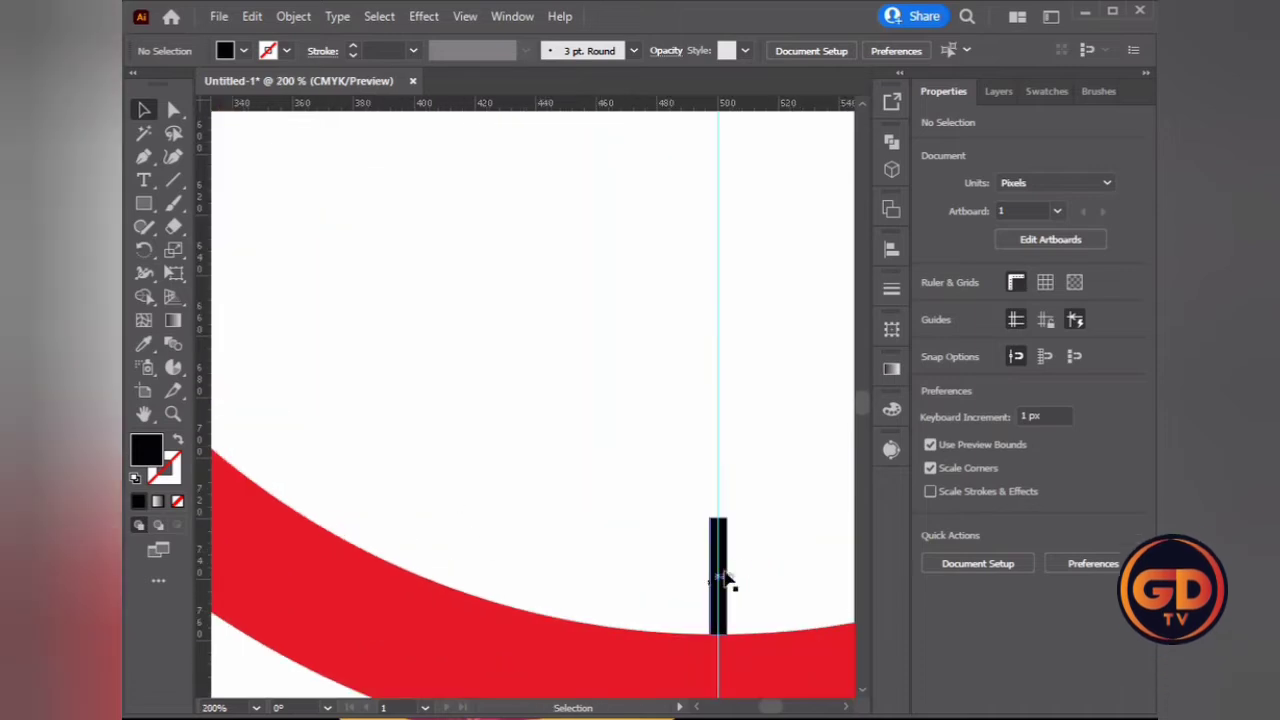
{"action": "left_click", "coordinate": [723, 586]}
{"action": "scroll", "coordinate": [600, 480], "scroll_direction": "down", "scroll_amount": 2}
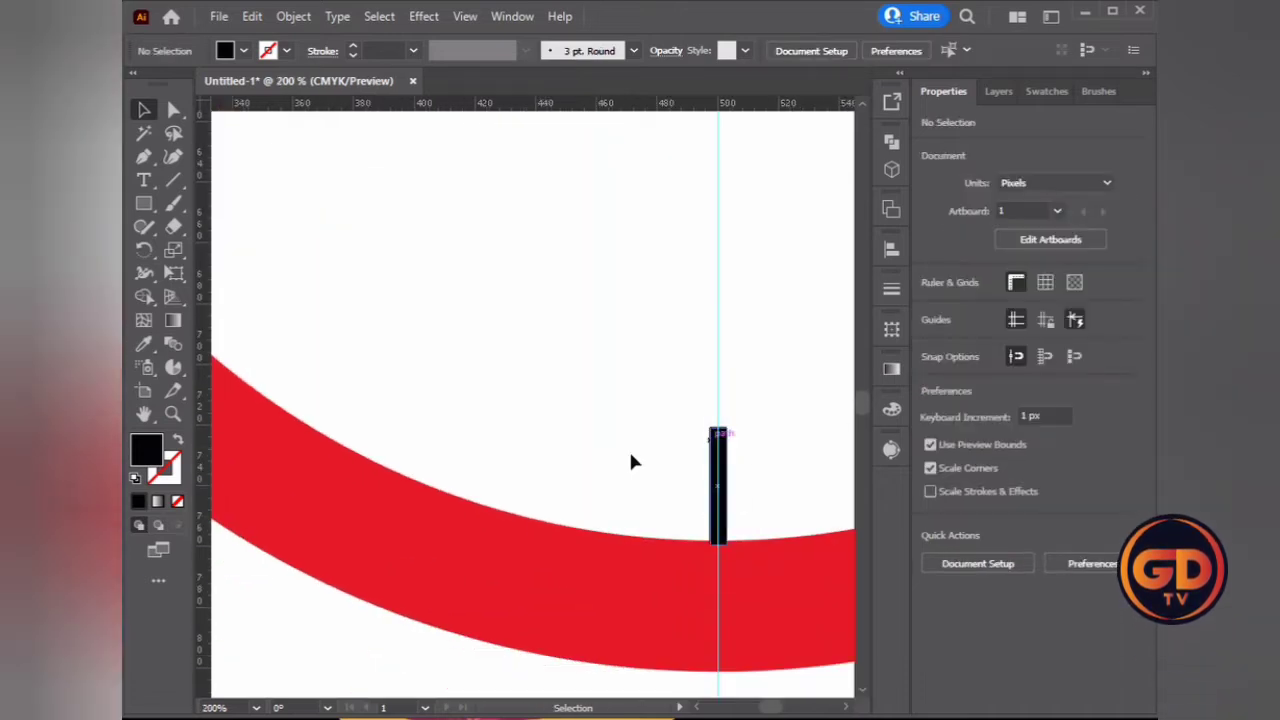
{"action": "scroll", "coordinate": [580, 380], "scroll_direction": "down", "scroll_amount": 5}
{"action": "left_click", "coordinate": [518, 245]}
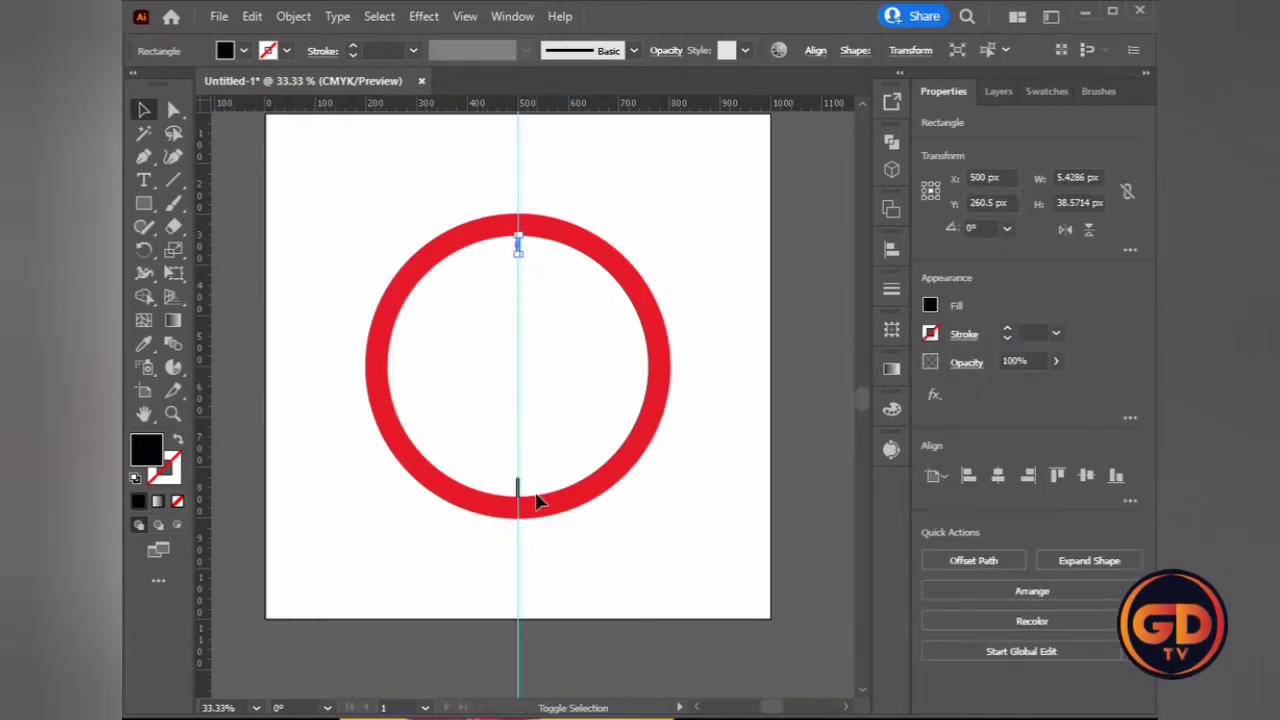
Rotate-copy the tick pair by 30° repeatedly into twelve hour ticks, then move the guide aside.
{"action": "left_click", "coordinate": [520, 492], "text": "shift"}
{"action": "right_click", "coordinate": [520, 492]}
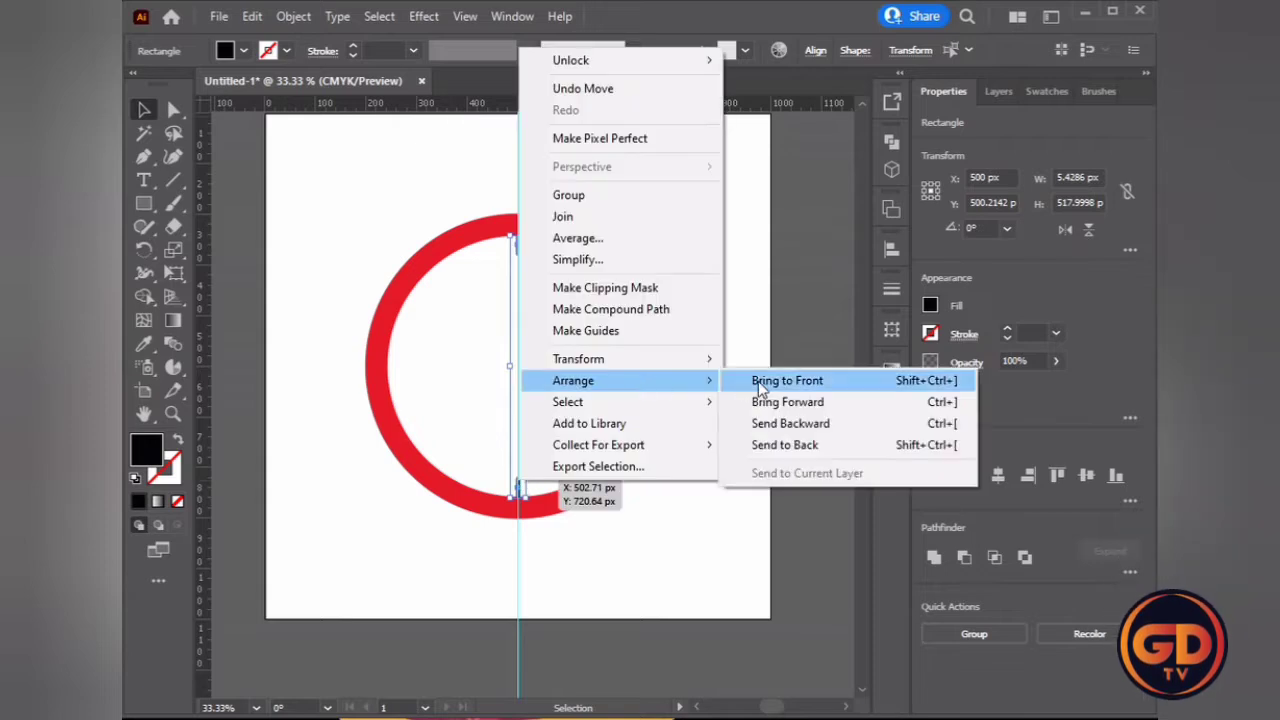
{"action": "left_click", "coordinate": [772, 408]}
{"action": "type", "text": "30"}
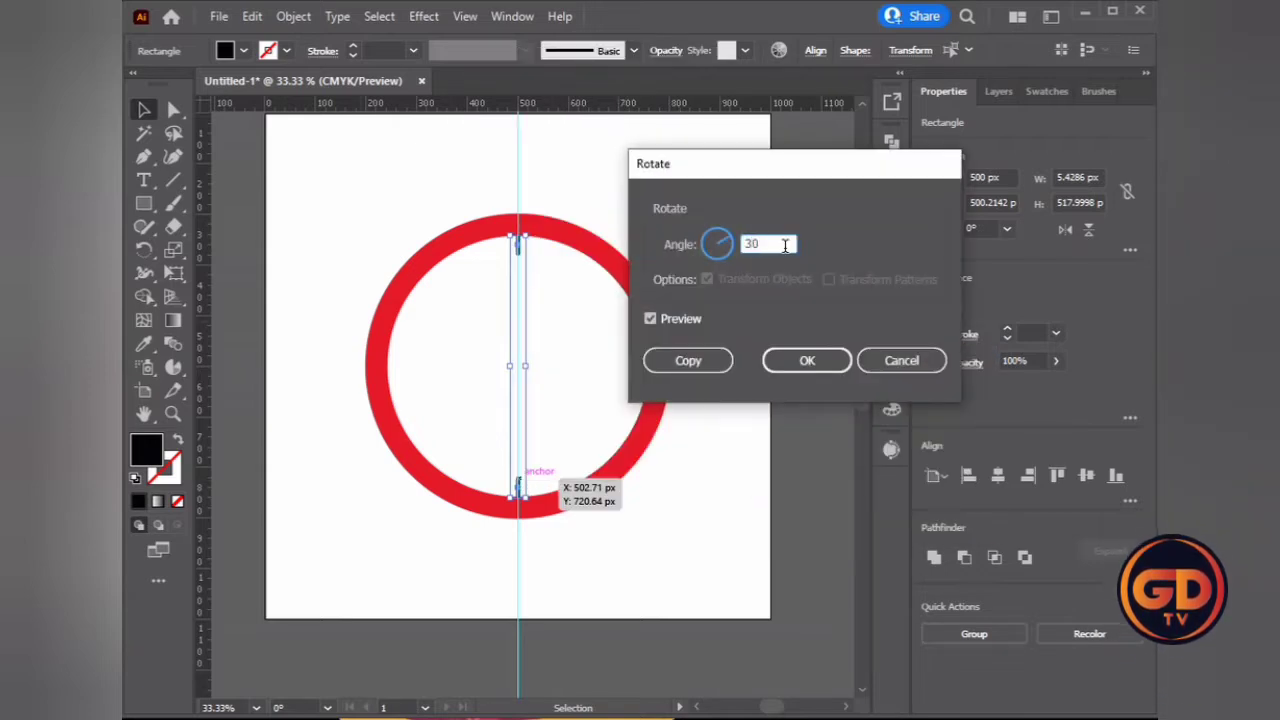
{"action": "left_click", "coordinate": [675, 362]}
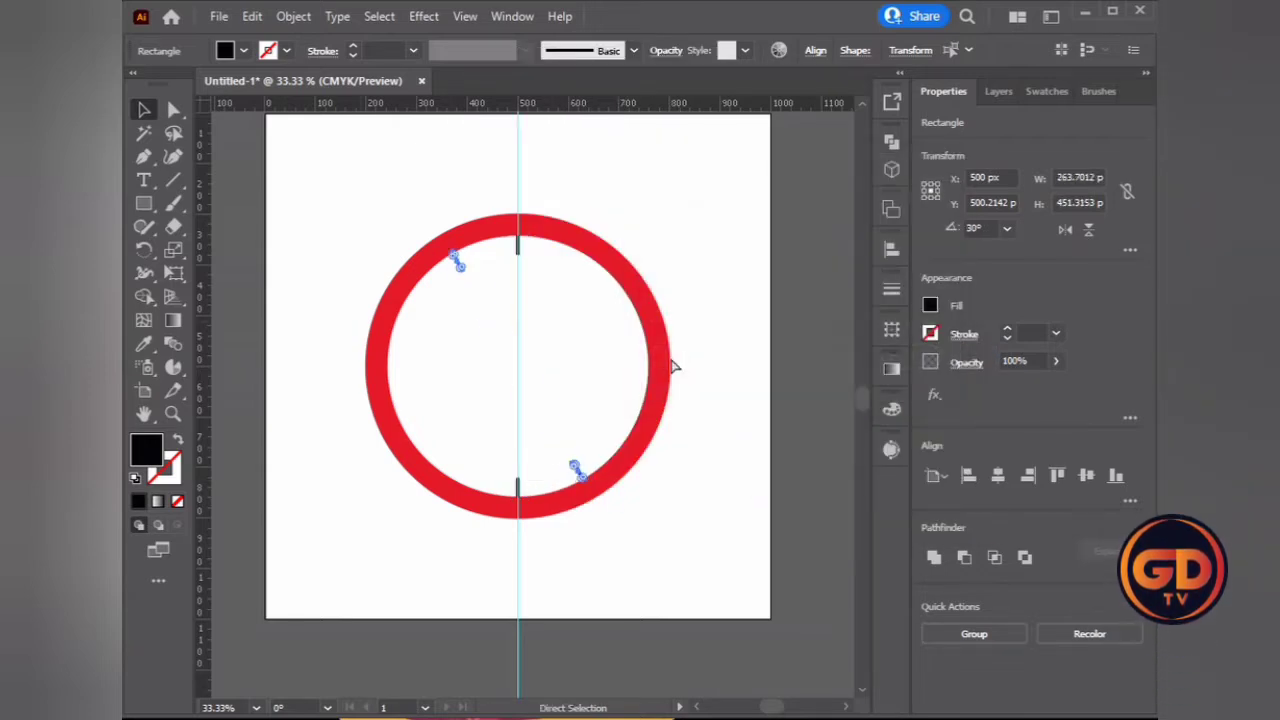
{"action": "key", "text": "ctrl+d"}
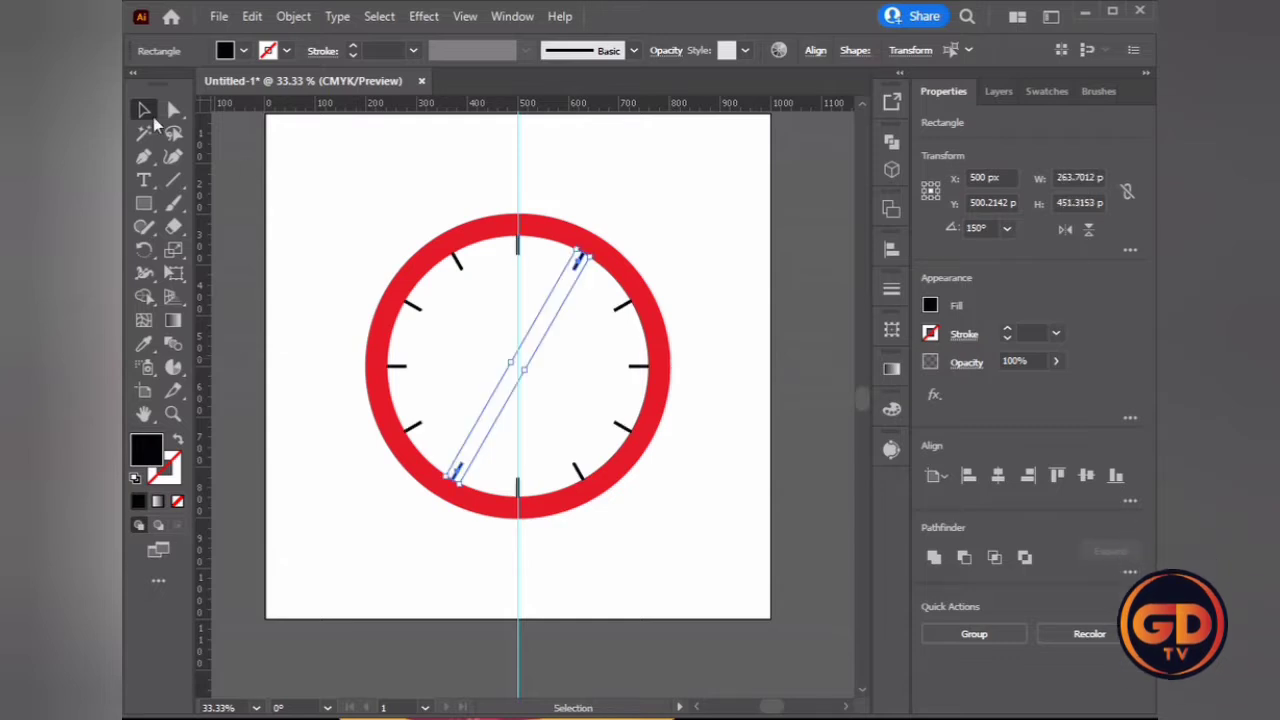
{"action": "left_click", "coordinate": [625, 195]}
{"action": "left_click_drag", "start_coordinate": [520, 175], "coordinate": [713, 182]}
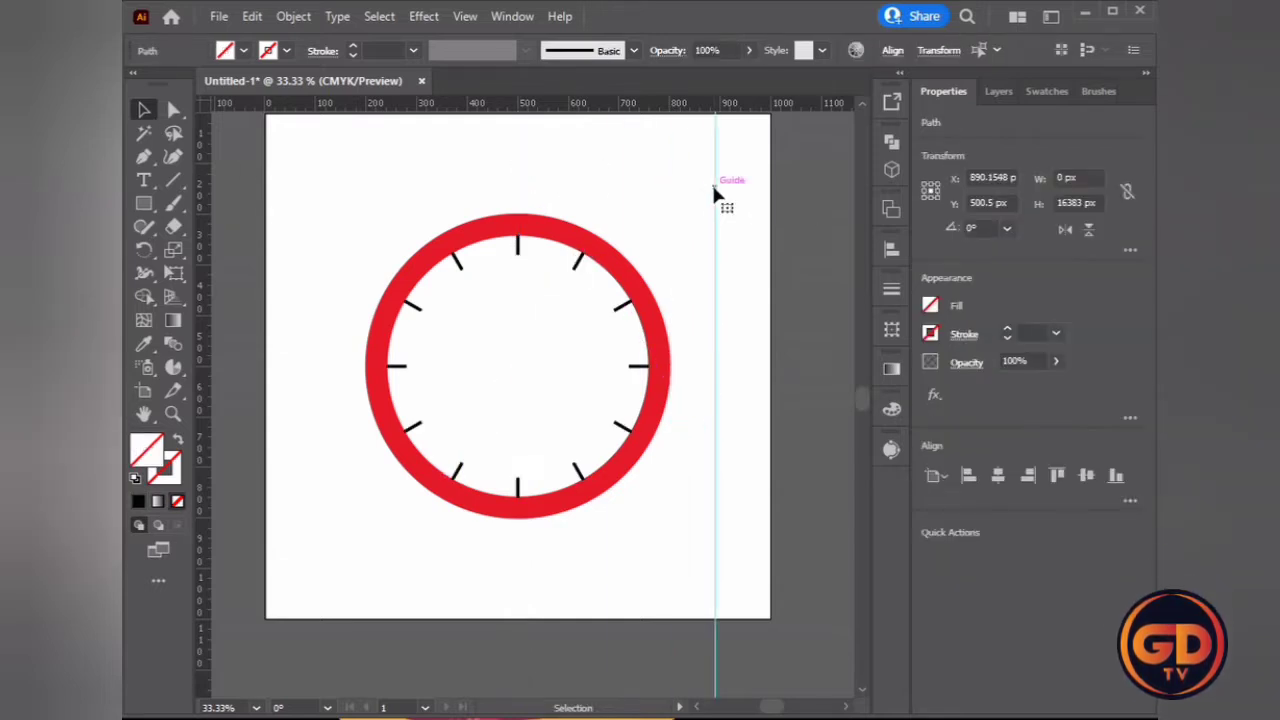
Make a 6° rotated copy of the top and bottom hour ticks.
{"action": "scroll", "coordinate": [537, 428], "scroll_direction": "up", "scroll_amount": 1}
{"action": "left_click", "coordinate": [502, 155]}
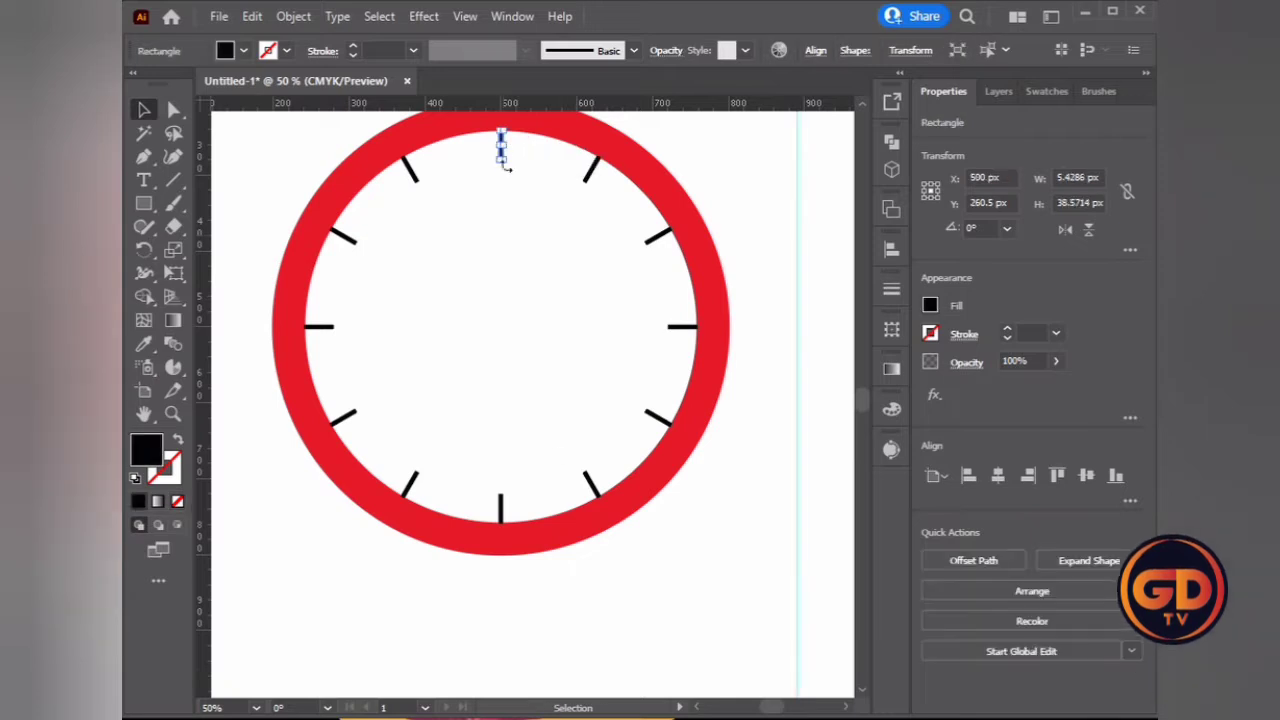
{"action": "left_click", "coordinate": [502, 510], "text": "shift"}
{"action": "right_click", "coordinate": [498, 522]}
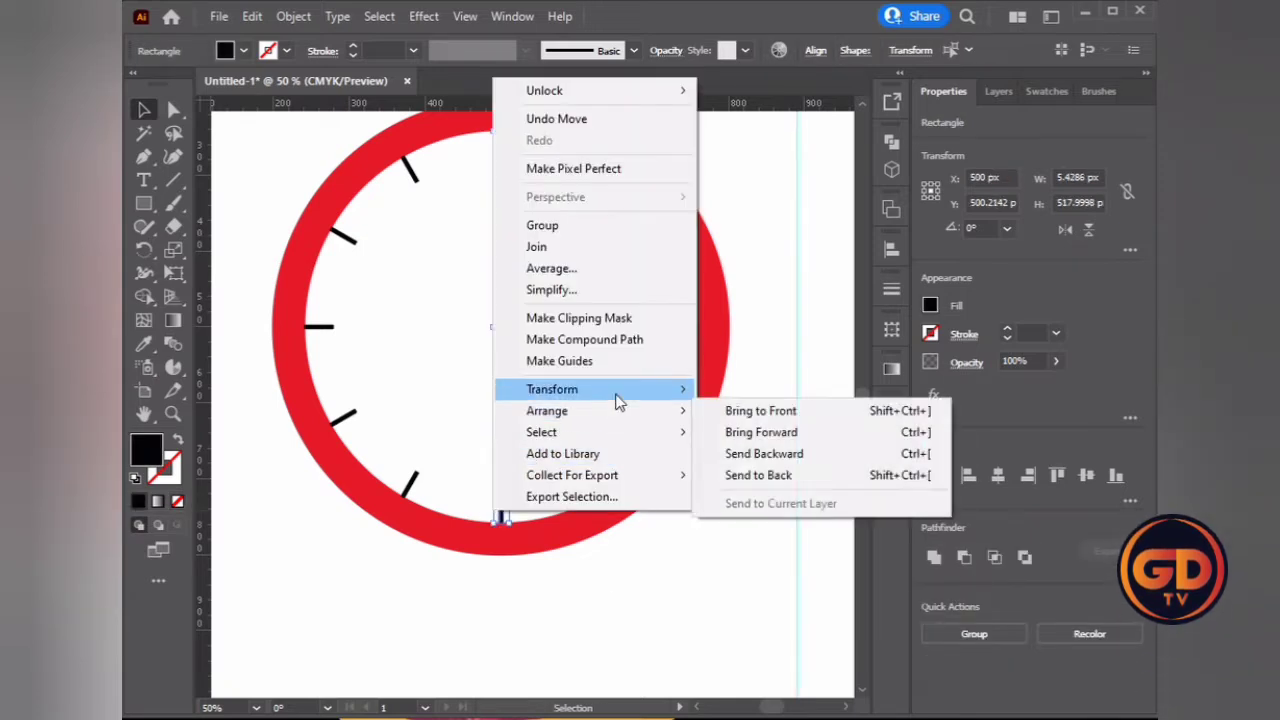
{"action": "left_click", "coordinate": [768, 443]}
{"action": "type", "text": "6"}
{"action": "left_click", "coordinate": [686, 362]}
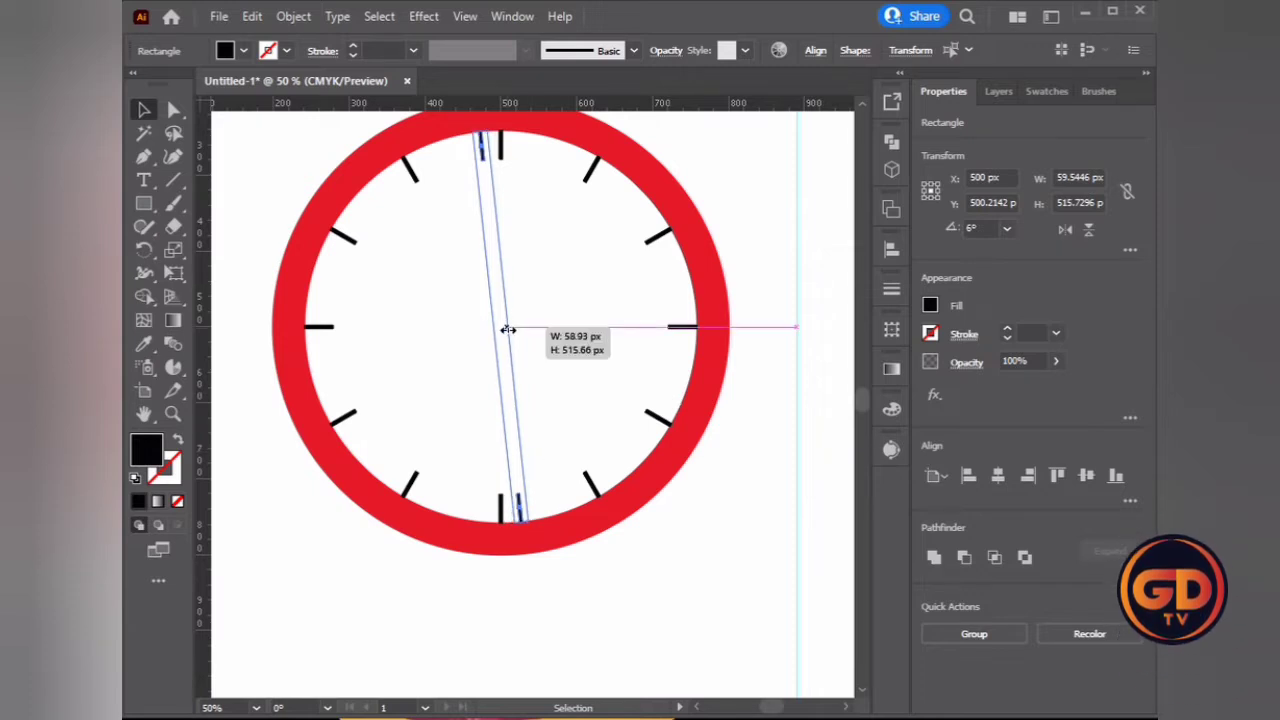
{"action": "left_click", "coordinate": [551, 330]}
Shorten the rotated top tick to minute-tick length.
{"action": "scroll", "coordinate": [476, 146], "scroll_direction": "up", "scroll_amount": 5}
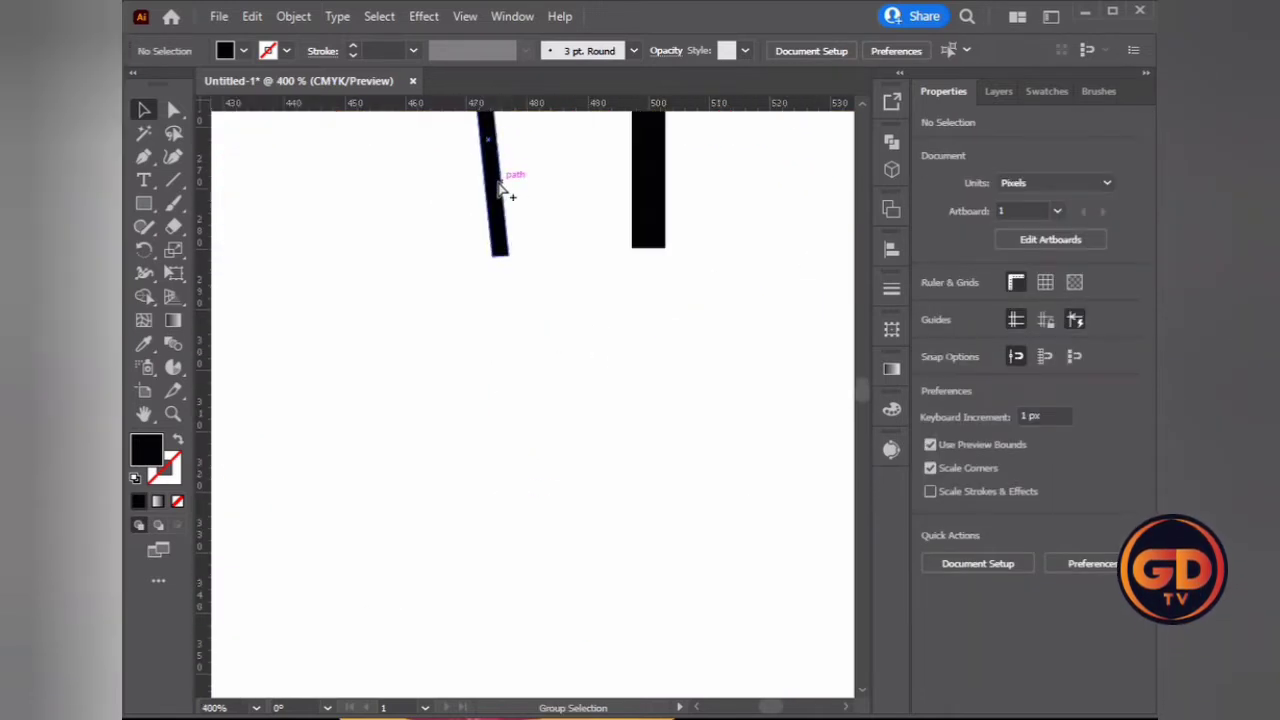
{"action": "scroll", "coordinate": [506, 183], "scroll_direction": "down", "scroll_amount": 2}
{"action": "scroll", "coordinate": [529, 131], "scroll_direction": "up", "scroll_amount": 1}
{"action": "left_click", "coordinate": [529, 480]}
{"action": "left_click_drag", "start_coordinate": [531, 488], "coordinate": [509, 316]}
{"action": "left_click", "coordinate": [577, 343]}
Paste a copy of the short tick and move it beside the 6 o'clock tick.
{"action": "scroll", "coordinate": [537, 449], "scroll_direction": "down", "scroll_amount": 7}
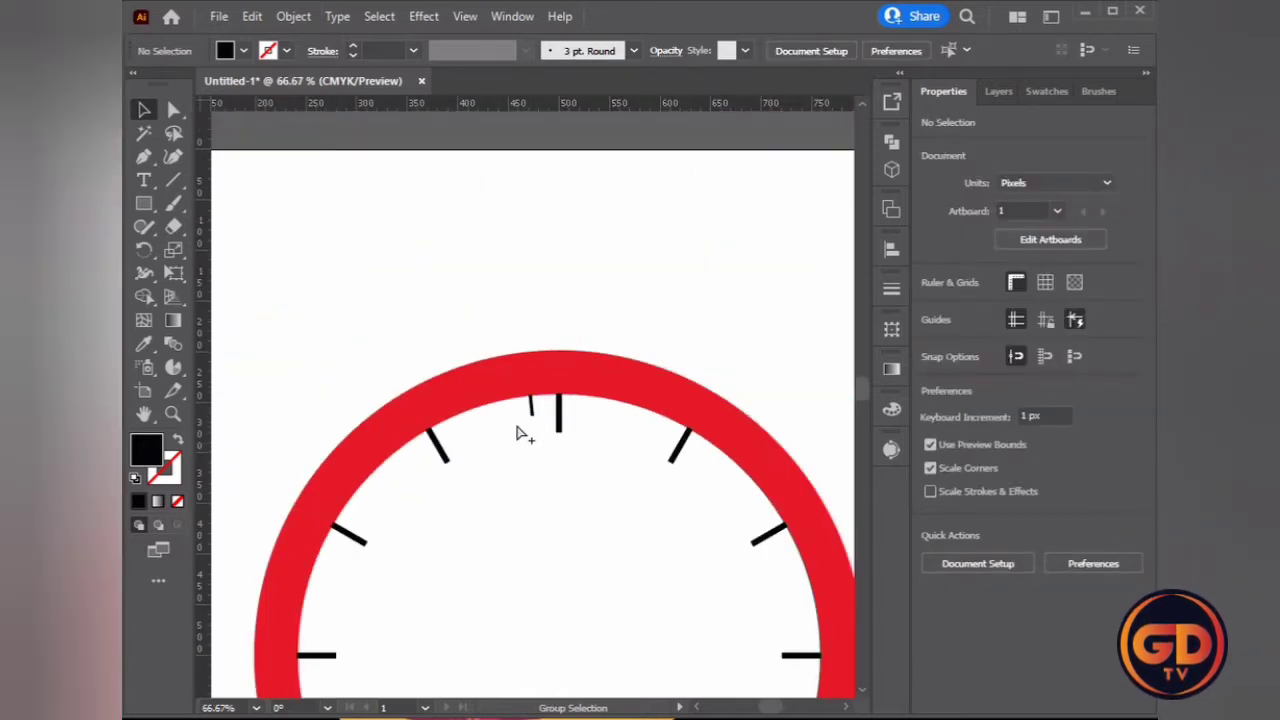
{"action": "scroll", "coordinate": [519, 433], "scroll_direction": "up", "scroll_amount": 3}
{"action": "left_click", "coordinate": [560, 365]}
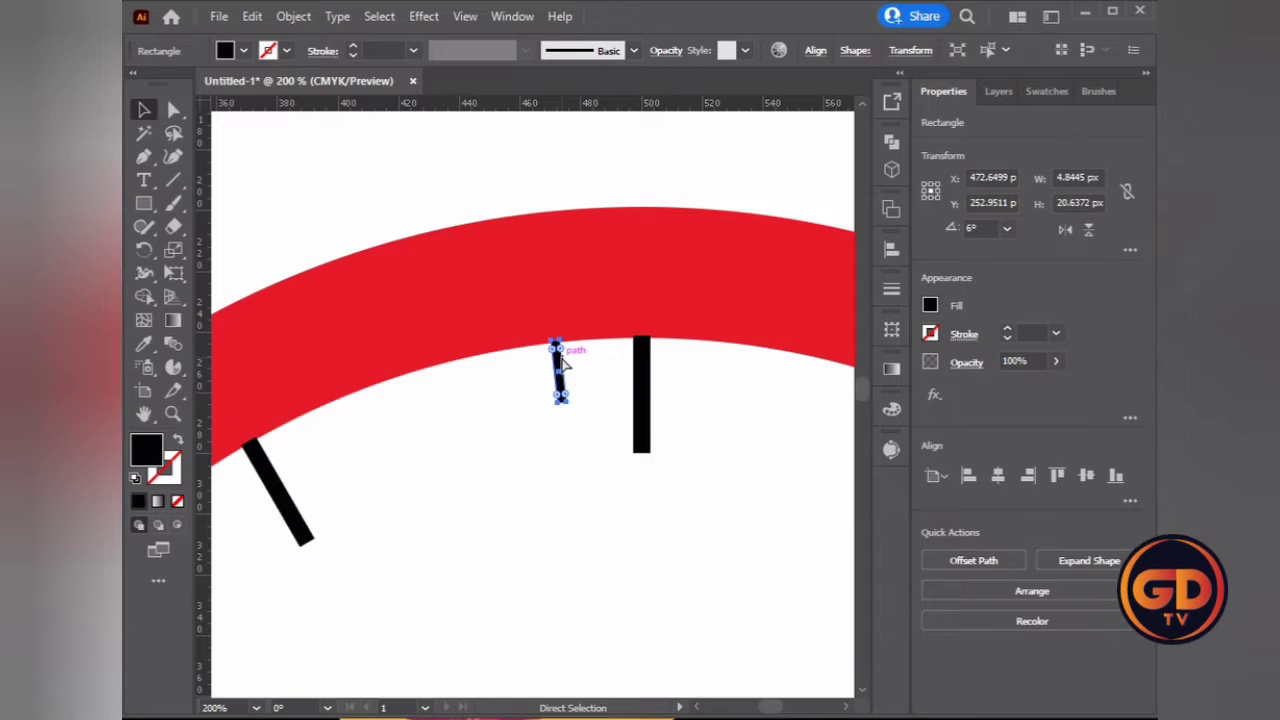
{"action": "scroll", "coordinate": [560, 372], "scroll_direction": "down", "scroll_amount": 5}
{"action": "scroll", "coordinate": [561, 427], "scroll_direction": "down", "scroll_amount": 3}
{"action": "scroll", "coordinate": [561, 427], "scroll_direction": "down", "scroll_amount": 1}
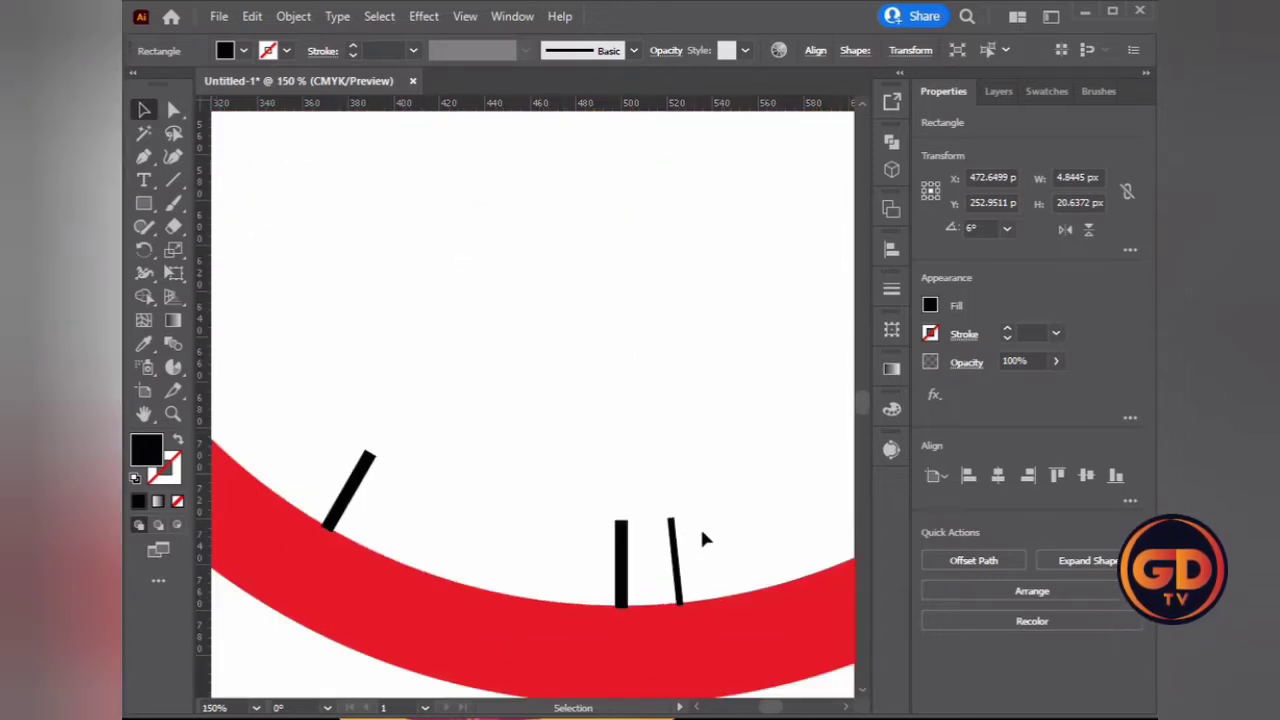
{"action": "key", "text": "ctrl+v"}
{"action": "scroll", "coordinate": [795, 540], "scroll_direction": "up", "scroll_amount": 2}
{"action": "left_click_drag", "start_coordinate": [277, 258], "coordinate": [568, 603]}
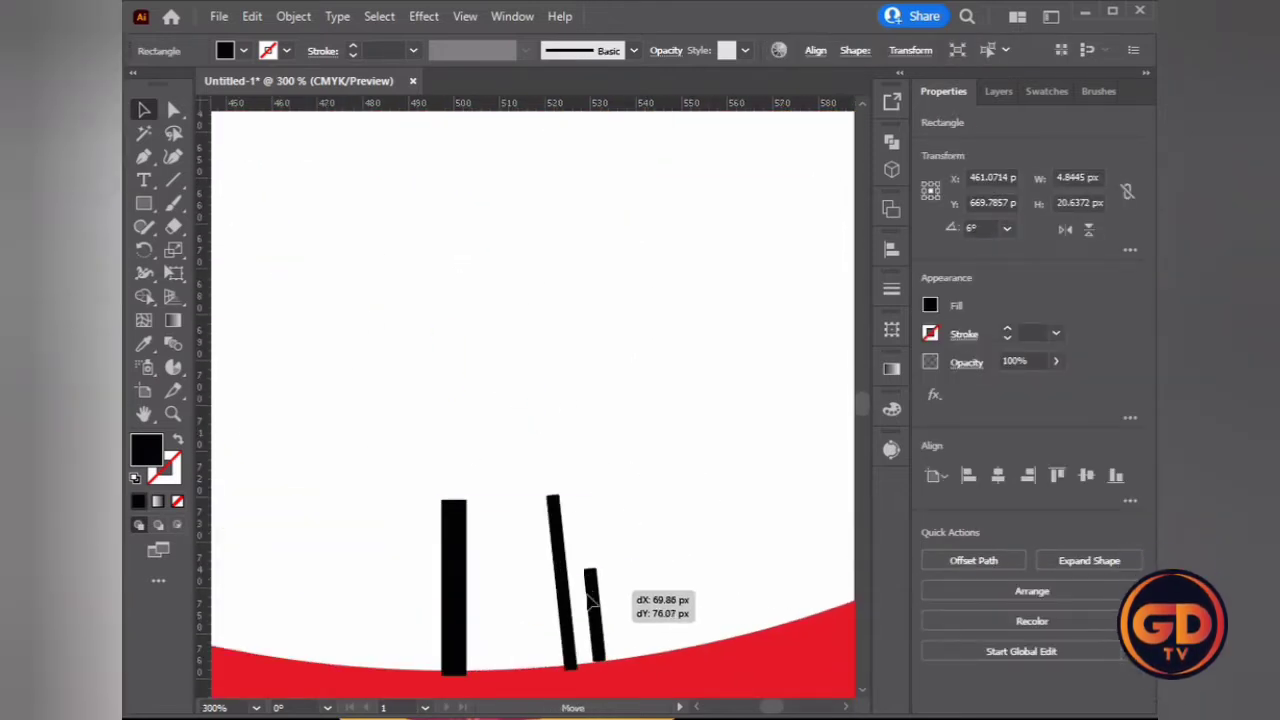
Check the bottom minute tick and reselect the top minute tick.
{"action": "scroll", "coordinate": [568, 603], "scroll_direction": "up", "scroll_amount": 2}
{"action": "left_click", "coordinate": [537, 398]}
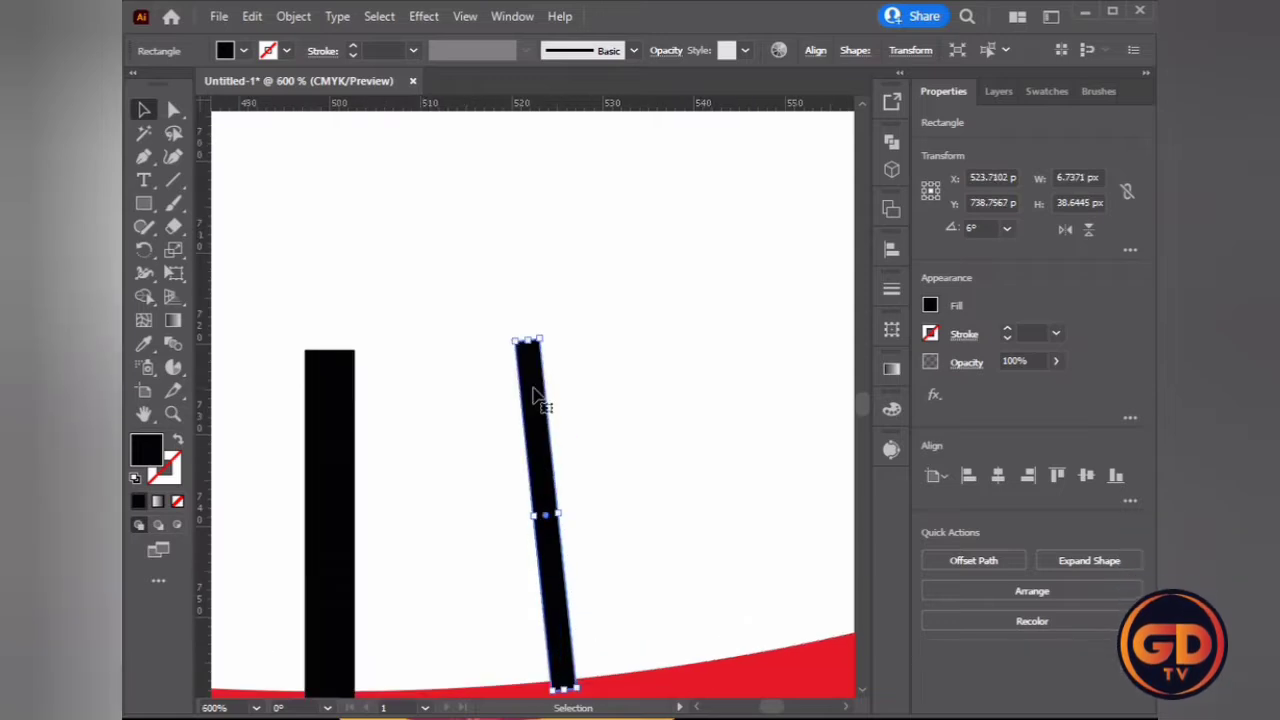
{"action": "left_click", "coordinate": [526, 337]}
{"action": "scroll", "coordinate": [489, 403], "scroll_direction": "right", "scroll_amount": 2}
{"action": "scroll", "coordinate": [531, 423], "scroll_direction": "down", "scroll_amount": 2}
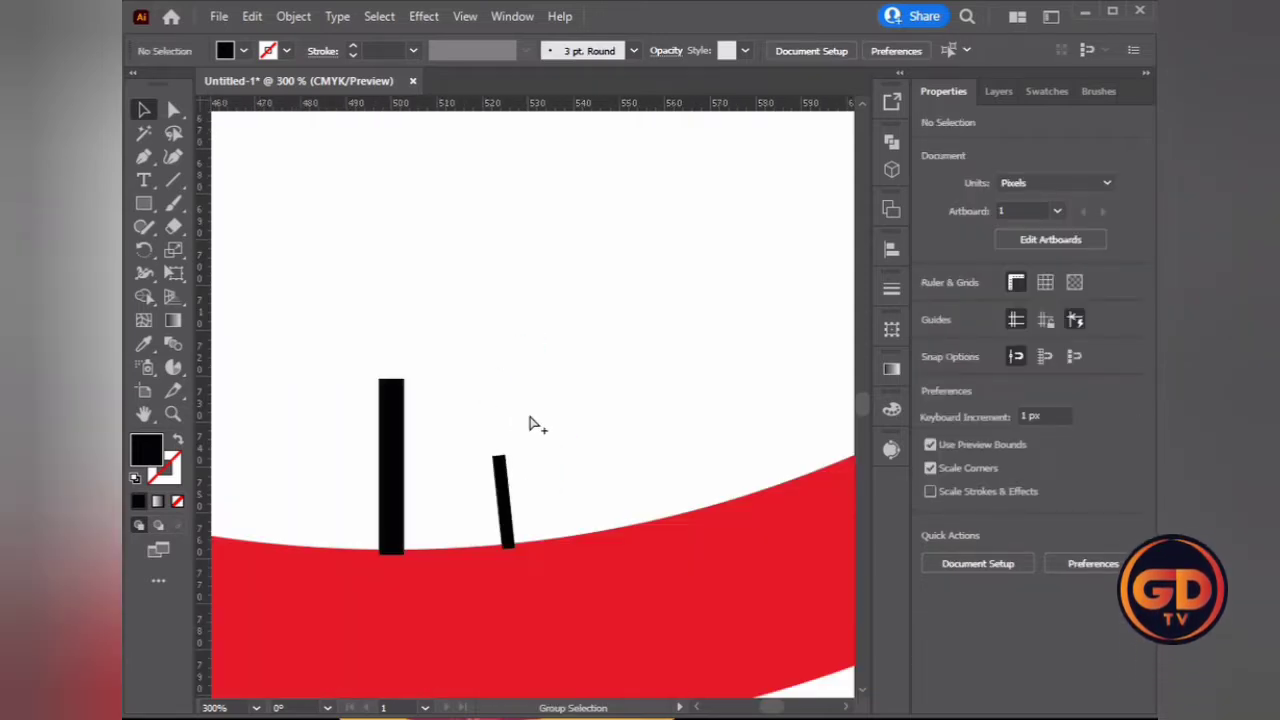
{"action": "scroll", "coordinate": [537, 218], "scroll_direction": "down", "scroll_amount": 6}
{"action": "left_click", "coordinate": [506, 165]}
Rotate-copy the minute tick pair by 6° and repeat with Ctrl+D around the dial.
{"action": "left_click", "coordinate": [537, 418], "text": "shift"}
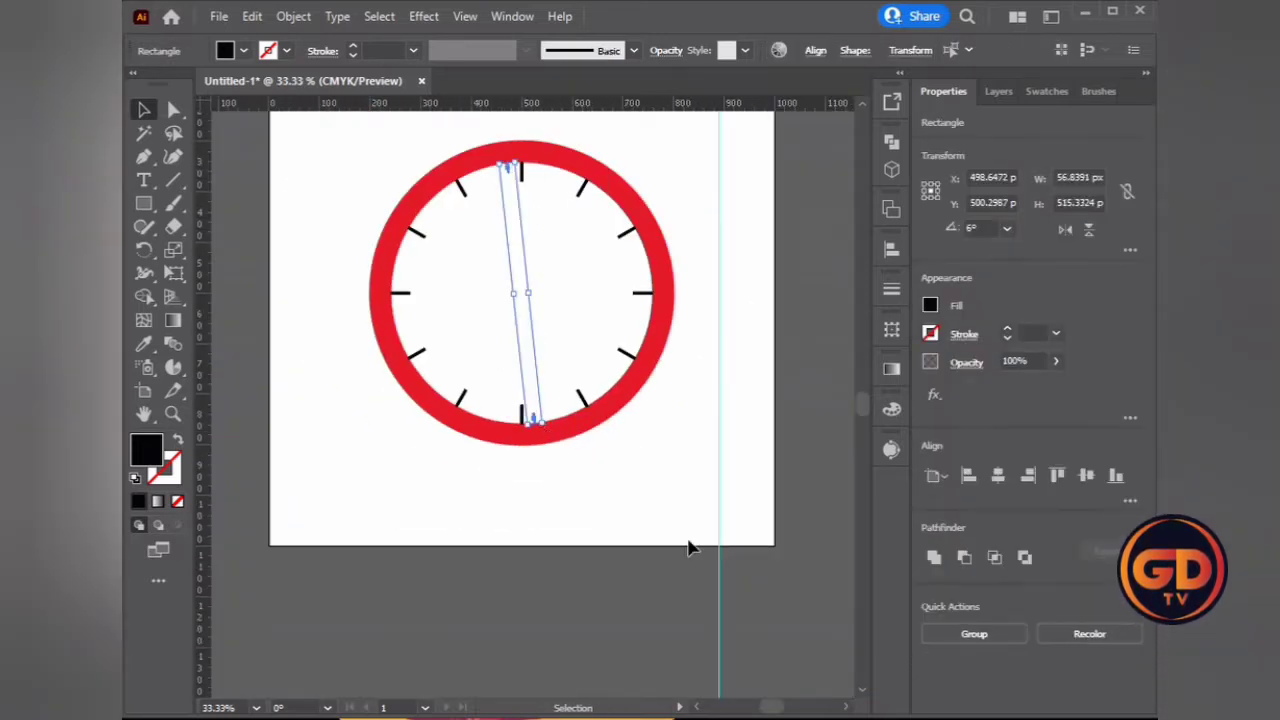
{"action": "right_click", "coordinate": [528, 425]}
{"action": "left_click", "coordinate": [780, 505]}
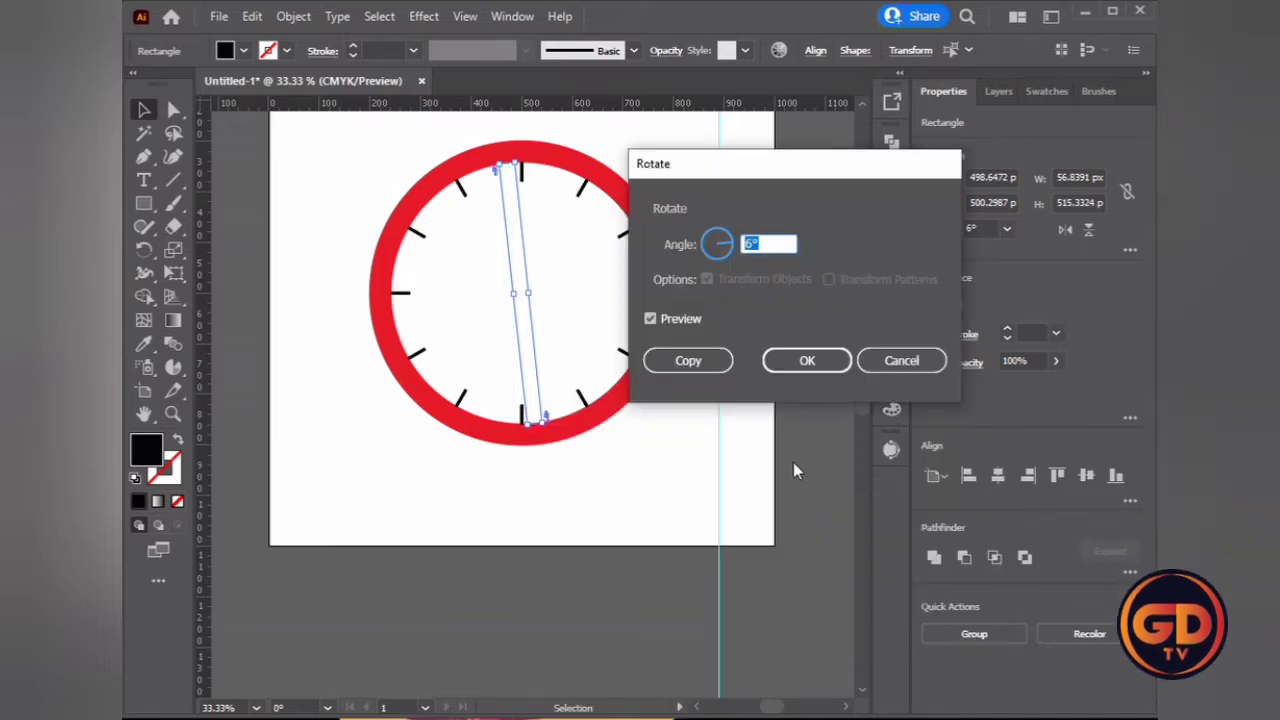
{"action": "left_click", "coordinate": [688, 361]}
{"action": "key", "text": "ctrl+d"}
{"action": "key", "text": "ctrl+d"}
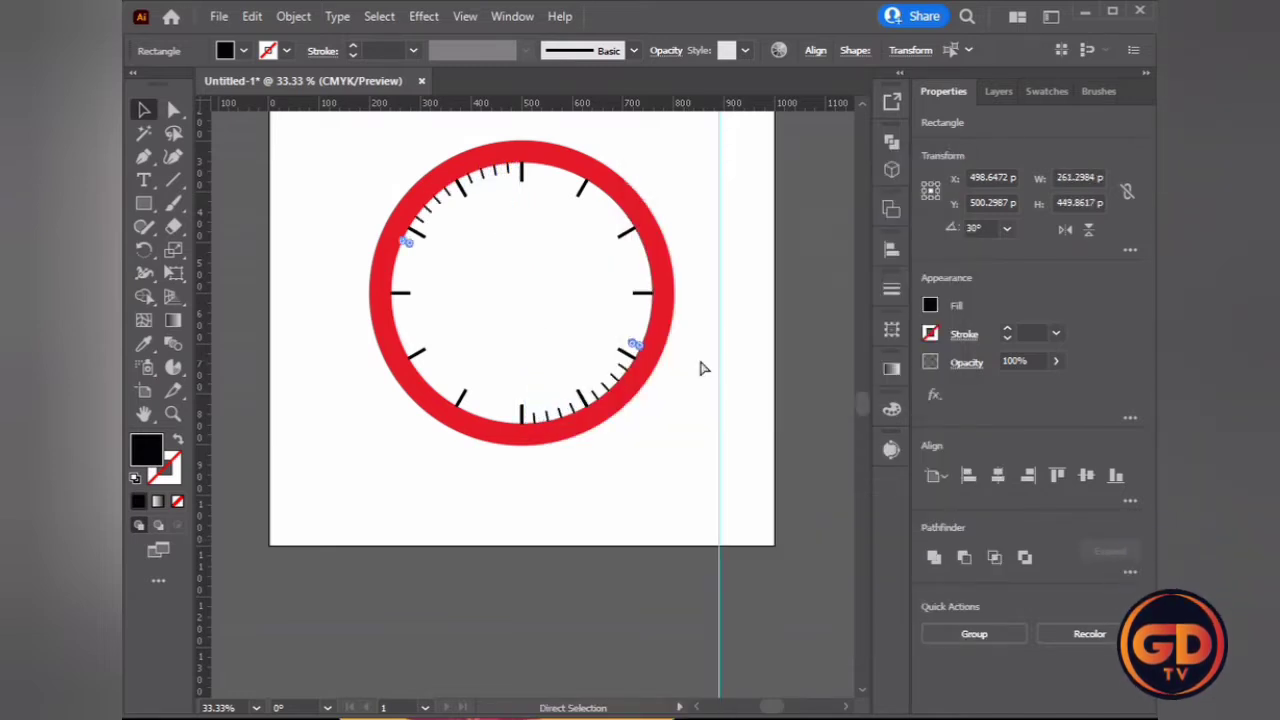
{"action": "left_click", "coordinate": [141, 109]}
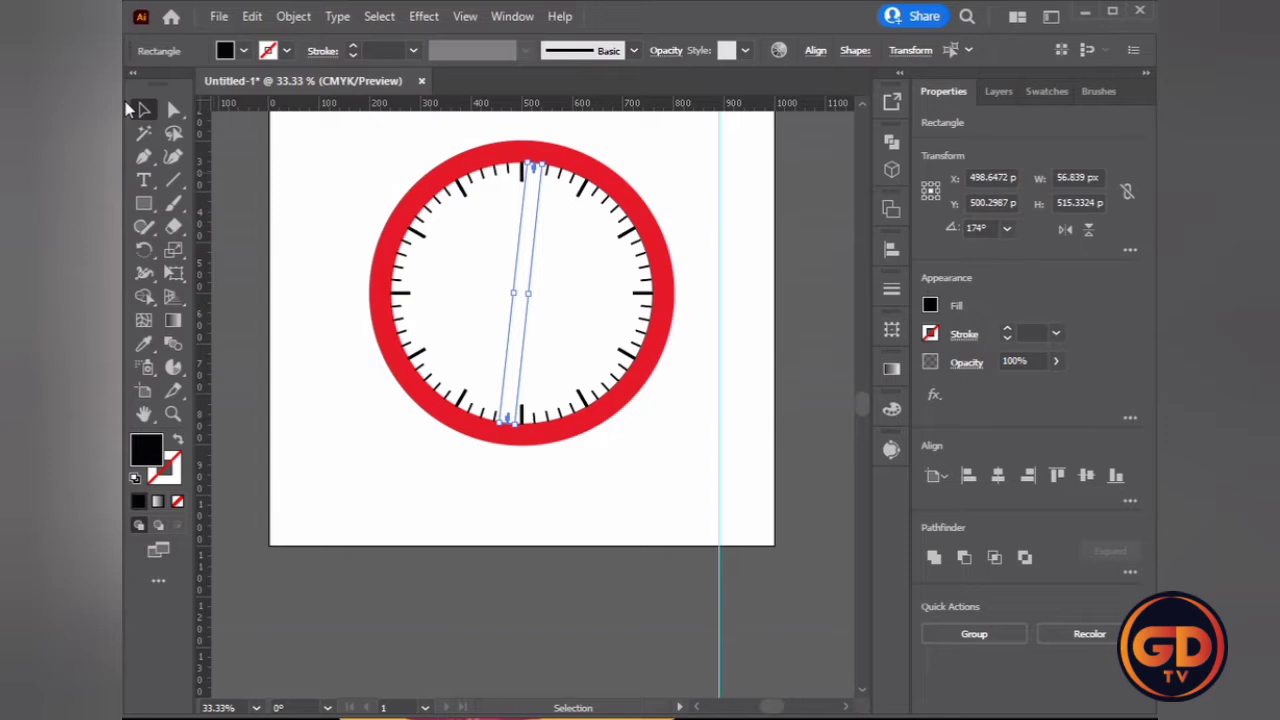
{"action": "left_click", "coordinate": [333, 196]}
Draw a small black dot about 25 px across at the clock centre.
{"action": "left_click", "coordinate": [143, 203]}
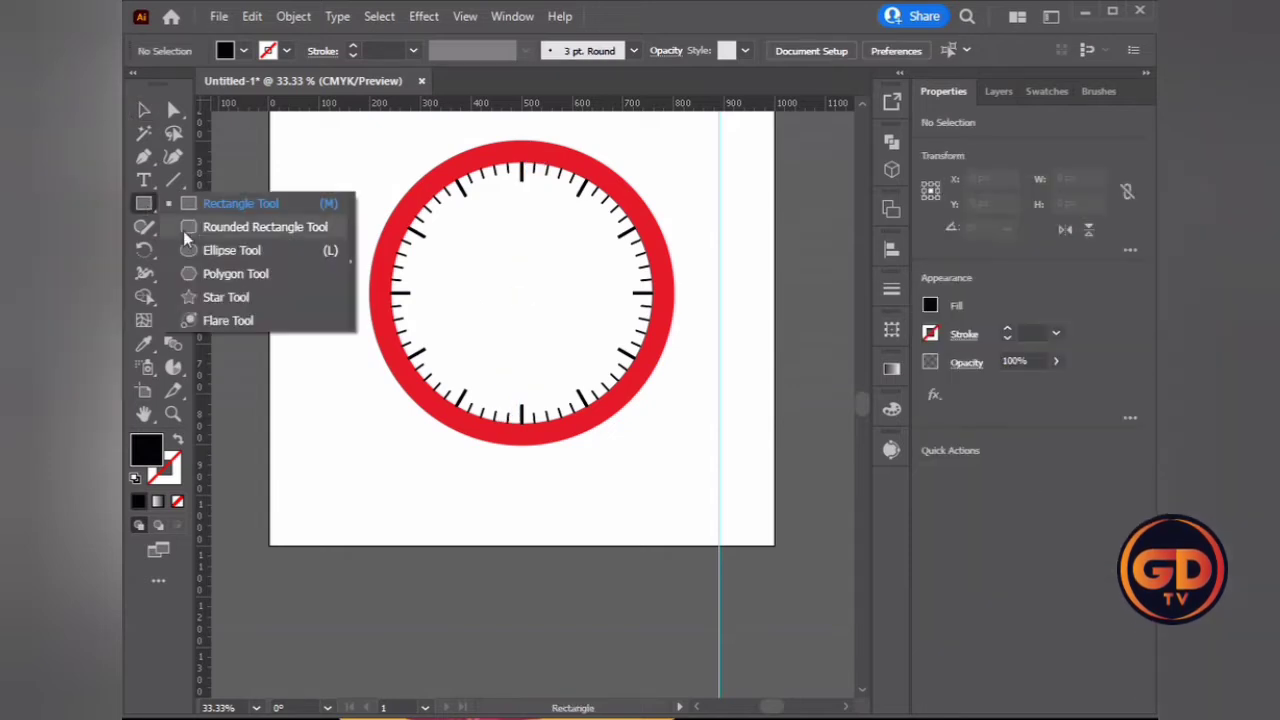
{"action": "left_click", "coordinate": [222, 249]}
{"action": "scroll", "coordinate": [528, 291], "scroll_direction": "up", "scroll_amount": 2, "text": "alt"}
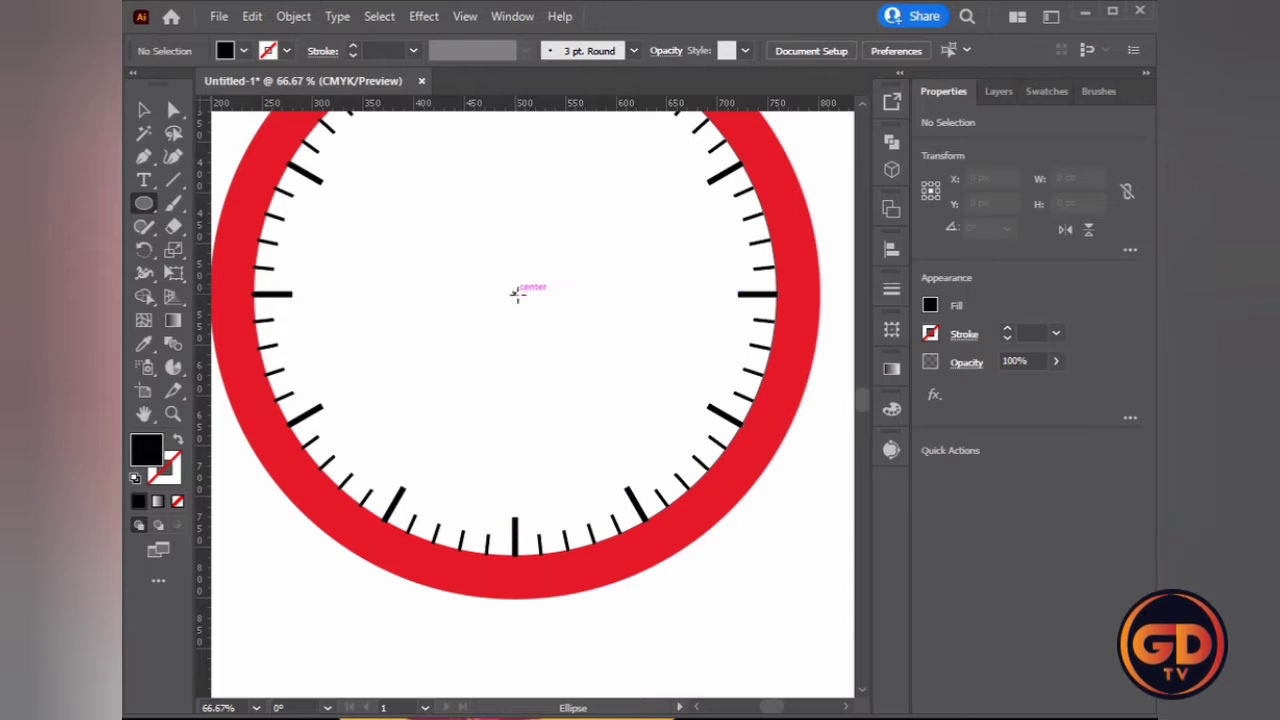
{"action": "left_click_drag", "start_coordinate": [512, 293], "coordinate": [528, 305]}
{"action": "key", "text": "shift+F8"}
{"action": "left_click", "coordinate": [330, 650]}
{"action": "left_click", "coordinate": [835, 320]}
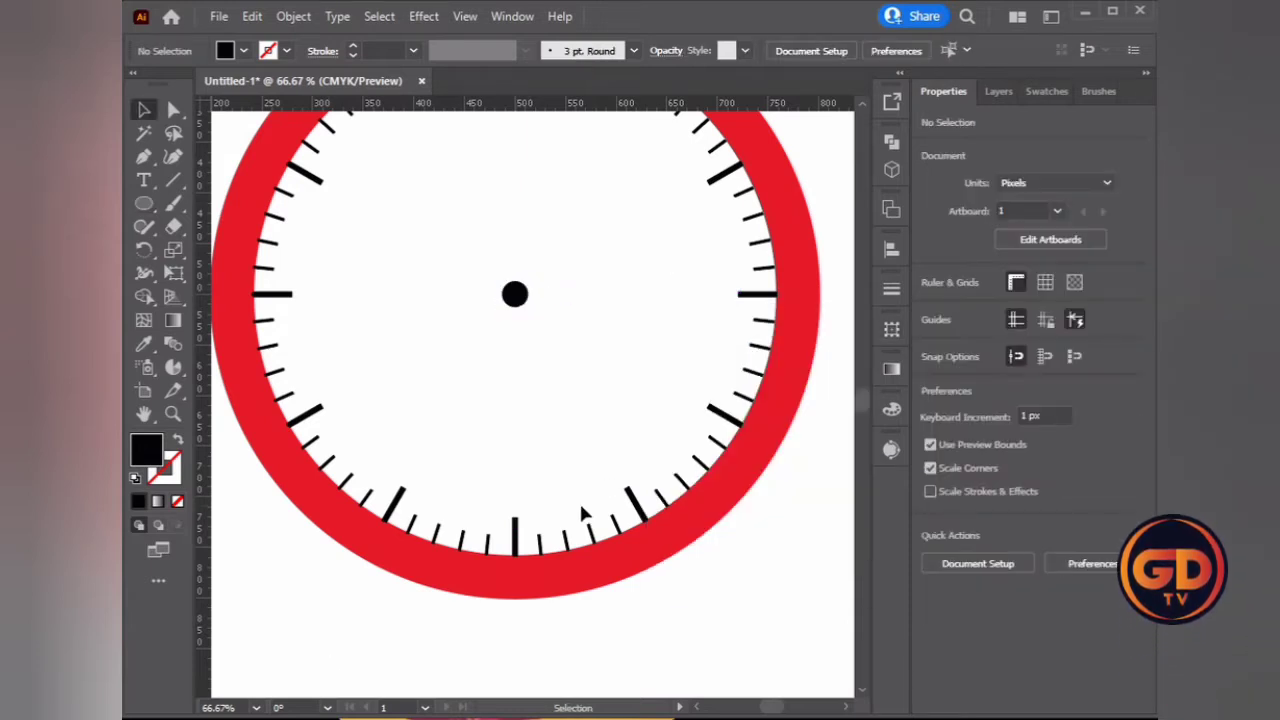
{"action": "scroll", "coordinate": [509, 360], "scroll_direction": "up", "scroll_amount": 2, "text": "alt"}
{"action": "scroll", "coordinate": [509, 360], "scroll_direction": "down", "scroll_amount": 3, "text": "alt"}
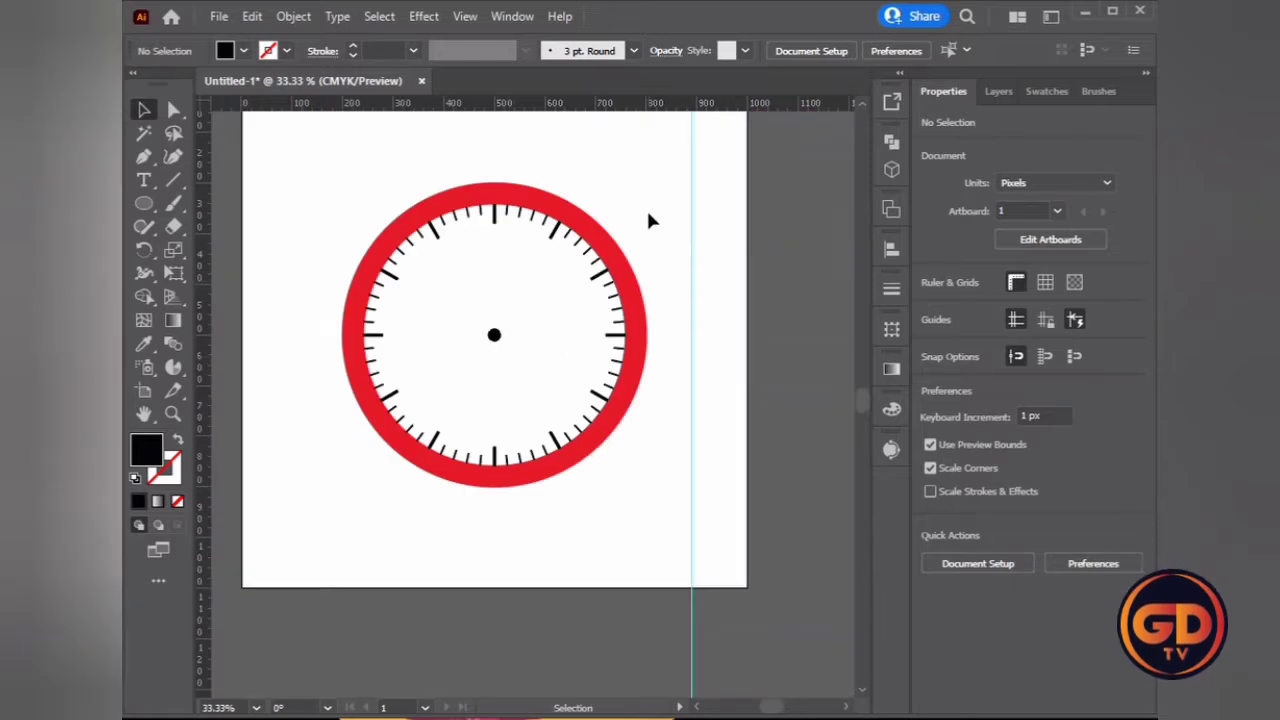
Draw a tall thin black bar to the left of the clock.
{"action": "scroll", "coordinate": [218, 319], "scroll_direction": "up", "scroll_amount": 2, "text": "alt"}
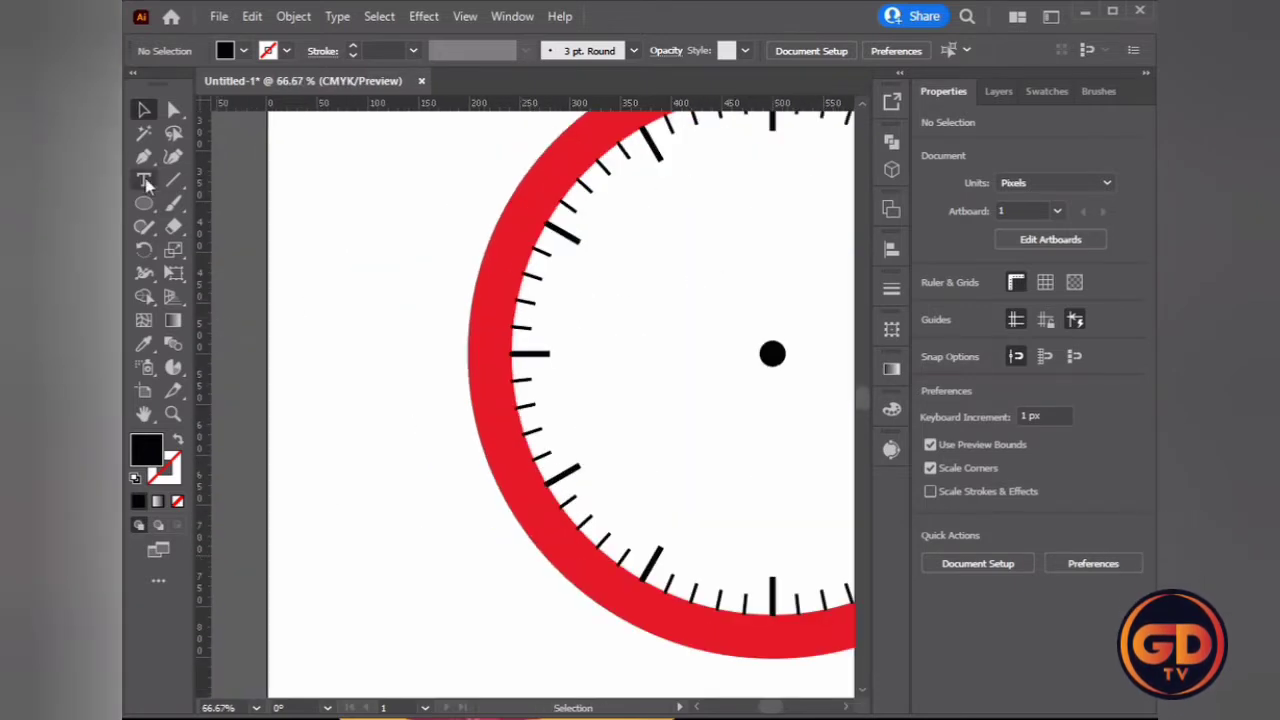
{"action": "left_click", "coordinate": [143, 203]}
{"action": "left_click", "coordinate": [214, 203]}
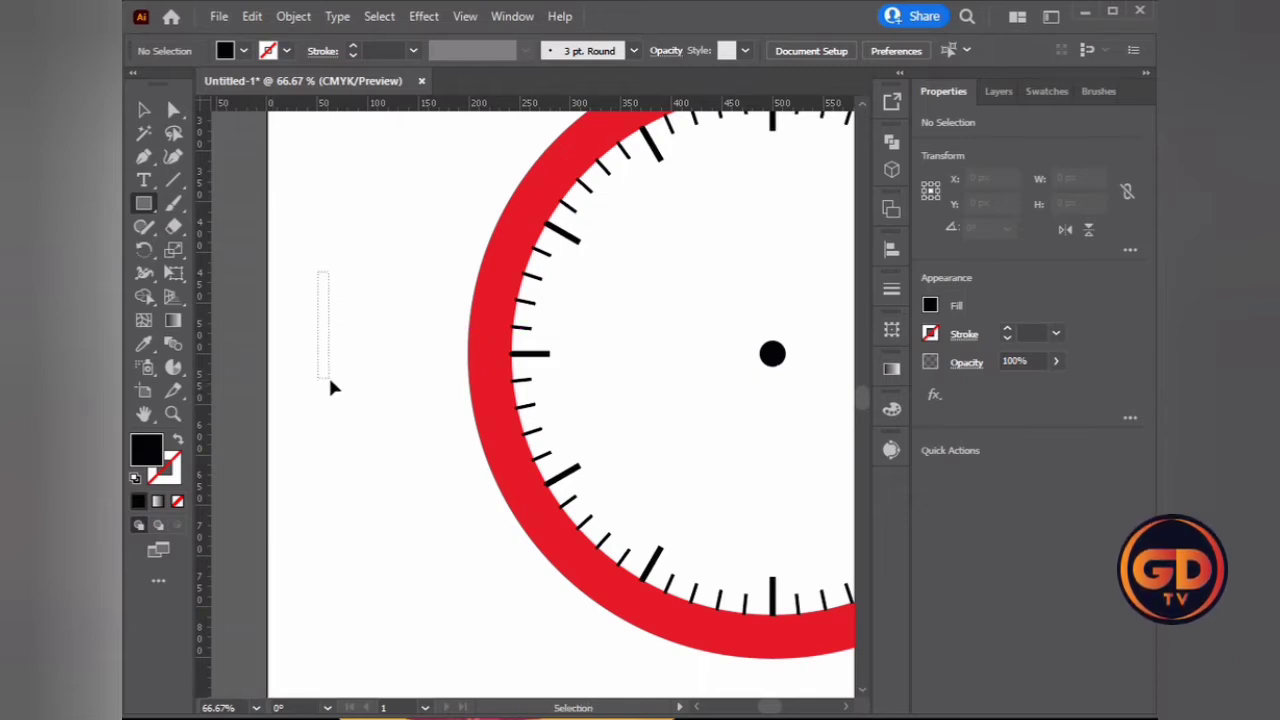
{"action": "mouse_move", "coordinate": [336, 381]}
{"action": "left_mouse_down"}
{"action": "mouse_move", "coordinate": [325, 455]}
{"action": "mouse_move", "coordinate": [346, 517]}
{"action": "left_mouse_up"}
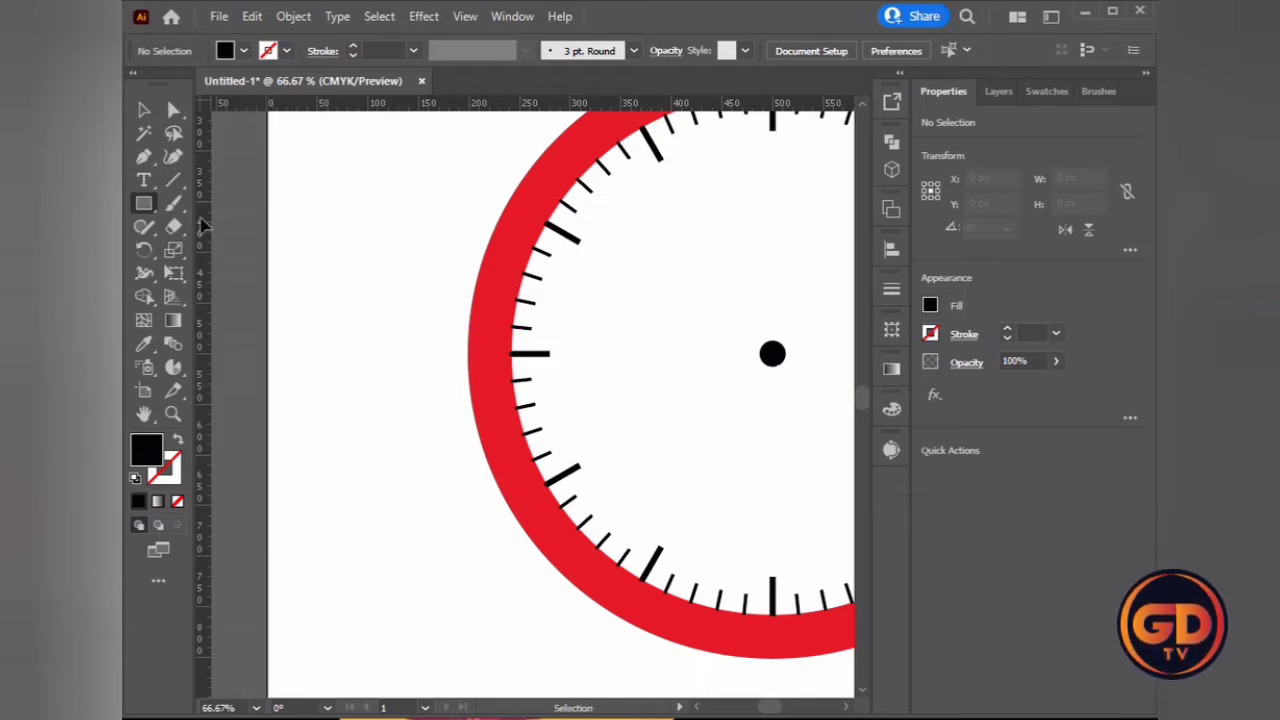
{"action": "left_click_drag", "start_coordinate": [318, 265], "coordinate": [328, 432]}
{"action": "key", "text": "v"}
{"action": "left_click", "coordinate": [322, 155]}
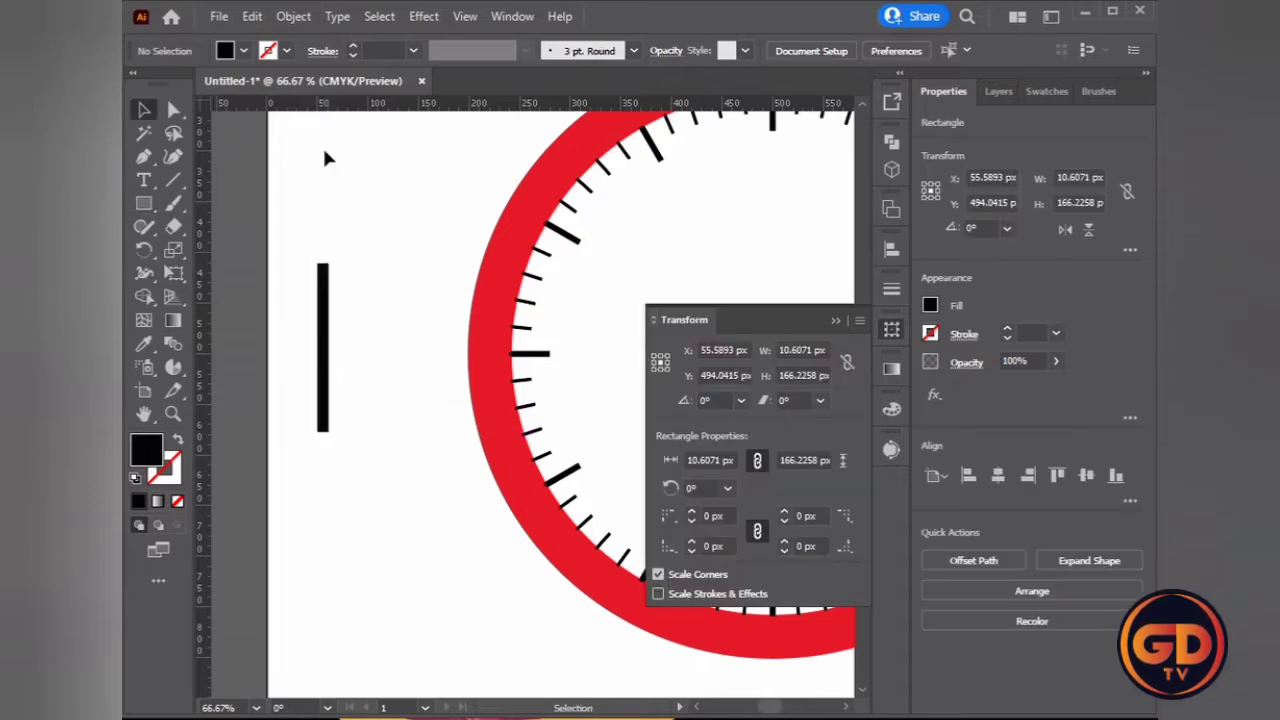
{"action": "left_click", "coordinate": [835, 320]}
Shorten the bar from its top and fully round its top corners.
{"action": "scroll", "coordinate": [300, 277], "scroll_direction": "up", "scroll_amount": 3}
{"action": "left_click_drag", "start_coordinate": [366, 243], "coordinate": [366, 429]}
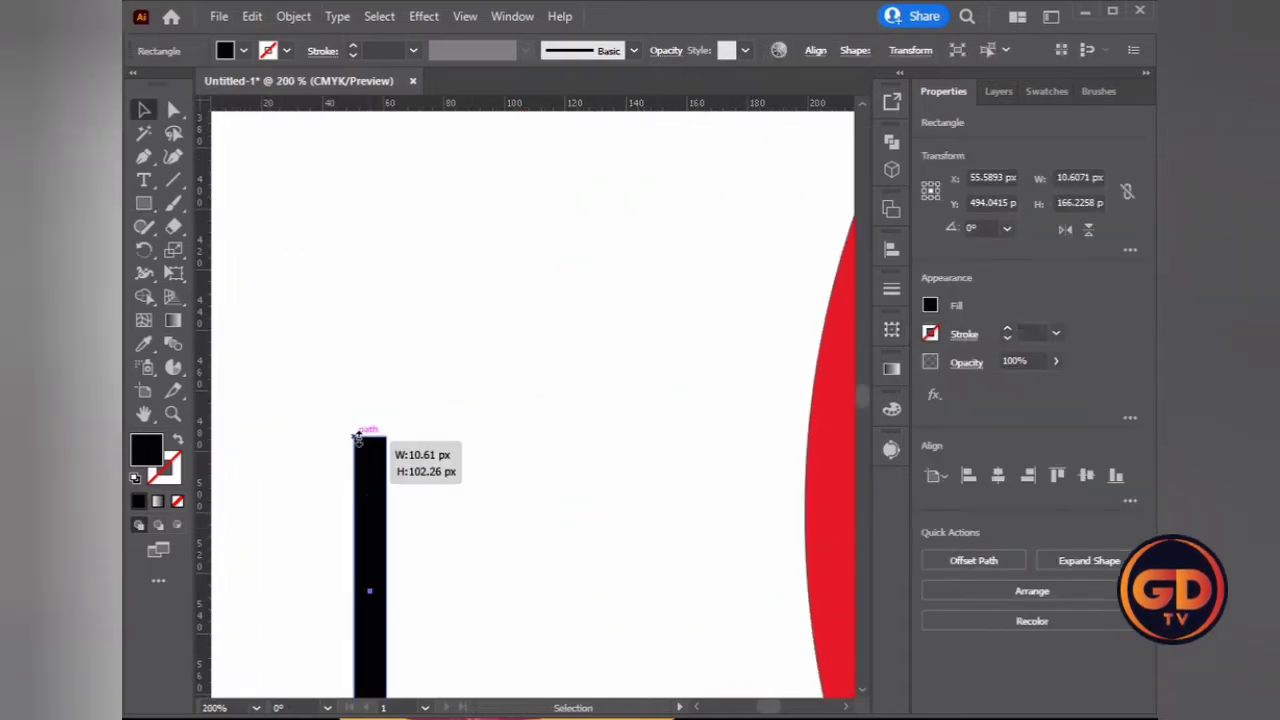
{"action": "scroll", "coordinate": [343, 428], "scroll_direction": "down", "scroll_amount": 4}
{"action": "scroll", "coordinate": [328, 426], "scroll_direction": "up", "scroll_amount": 6}
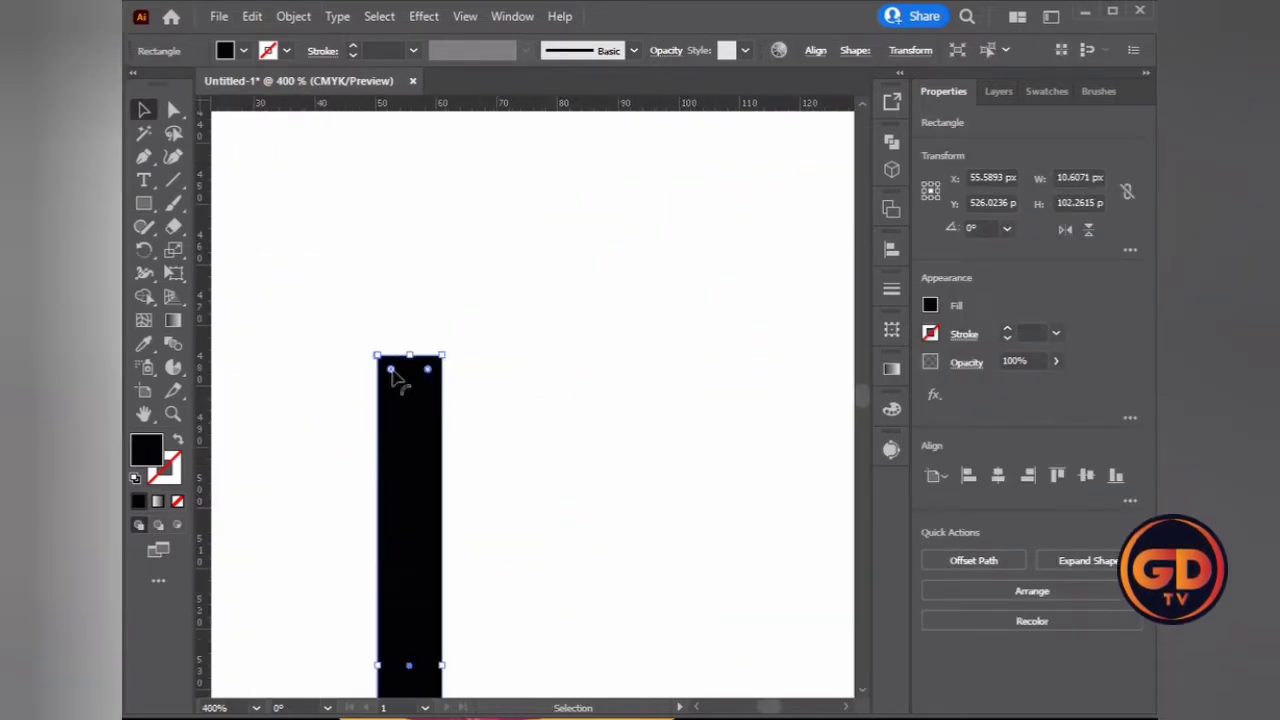
{"action": "left_click_drag", "start_coordinate": [430, 372], "coordinate": [447, 427]}
{"action": "left_click", "coordinate": [474, 337]}
{"action": "scroll", "coordinate": [447, 395], "scroll_direction": "down", "scroll_amount": 3}
{"action": "scroll", "coordinate": [393, 455], "scroll_direction": "down", "scroll_amount": 2}
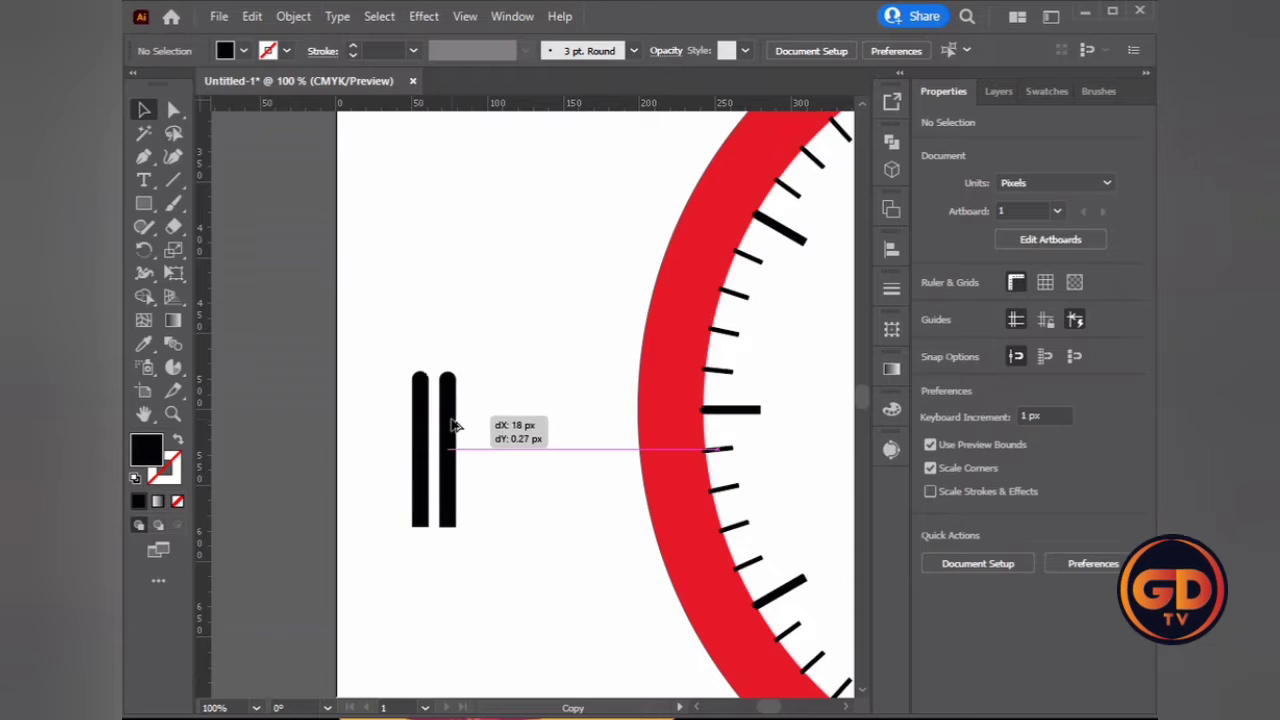
Duplicate the rounded bar and shorten the copy to 10.6 × 68.4 px.
{"action": "left_click_drag", "start_coordinate": [447, 427], "coordinate": [452, 420]}
{"action": "scroll", "coordinate": [440, 405], "scroll_direction": "up", "scroll_amount": 3}
{"action": "mouse_move", "coordinate": [471, 323]}
{"action": "left_mouse_down"}
{"action": "mouse_move", "coordinate": [480, 477]}
{"action": "mouse_move", "coordinate": [483, 440]}
{"action": "left_mouse_up"}
{"action": "scroll", "coordinate": [500, 436], "scroll_direction": "down", "scroll_amount": 3}
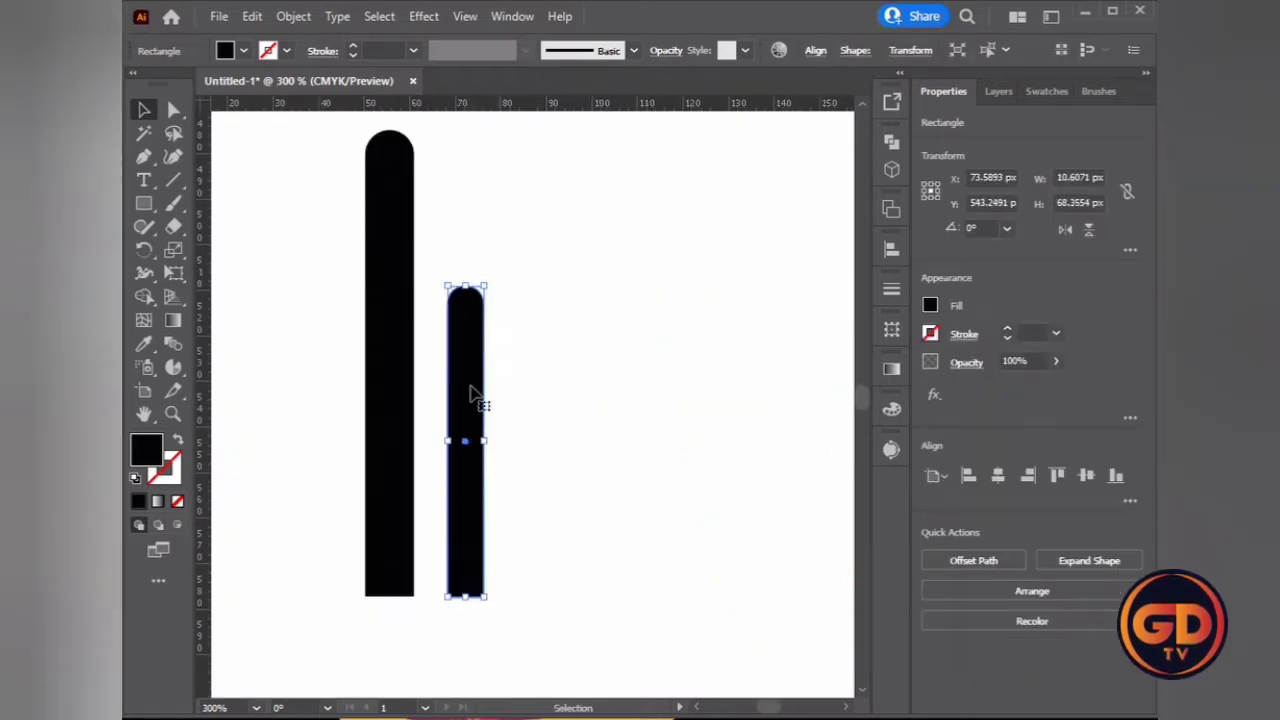
{"action": "left_click_drag", "start_coordinate": [465, 287], "coordinate": [464, 348]}
{"action": "left_click", "coordinate": [491, 305]}
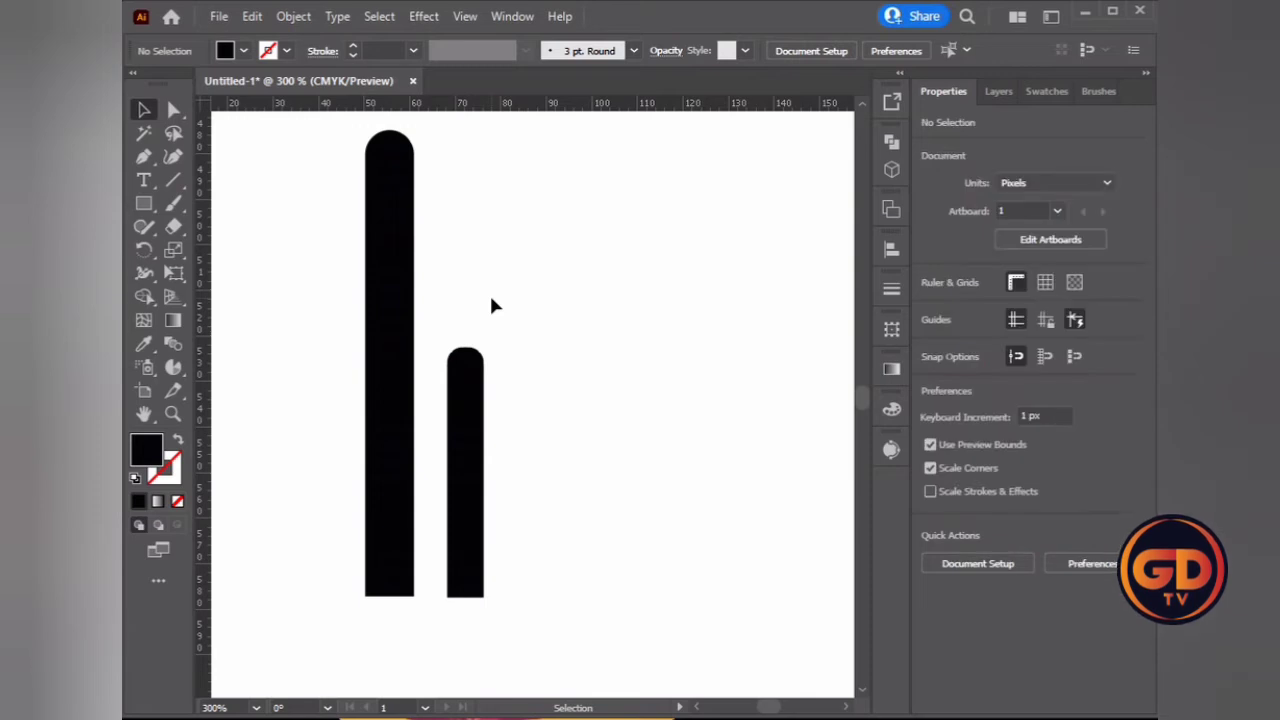
Nudge the tall bar slightly left and up.
{"action": "left_click", "coordinate": [392, 297]}
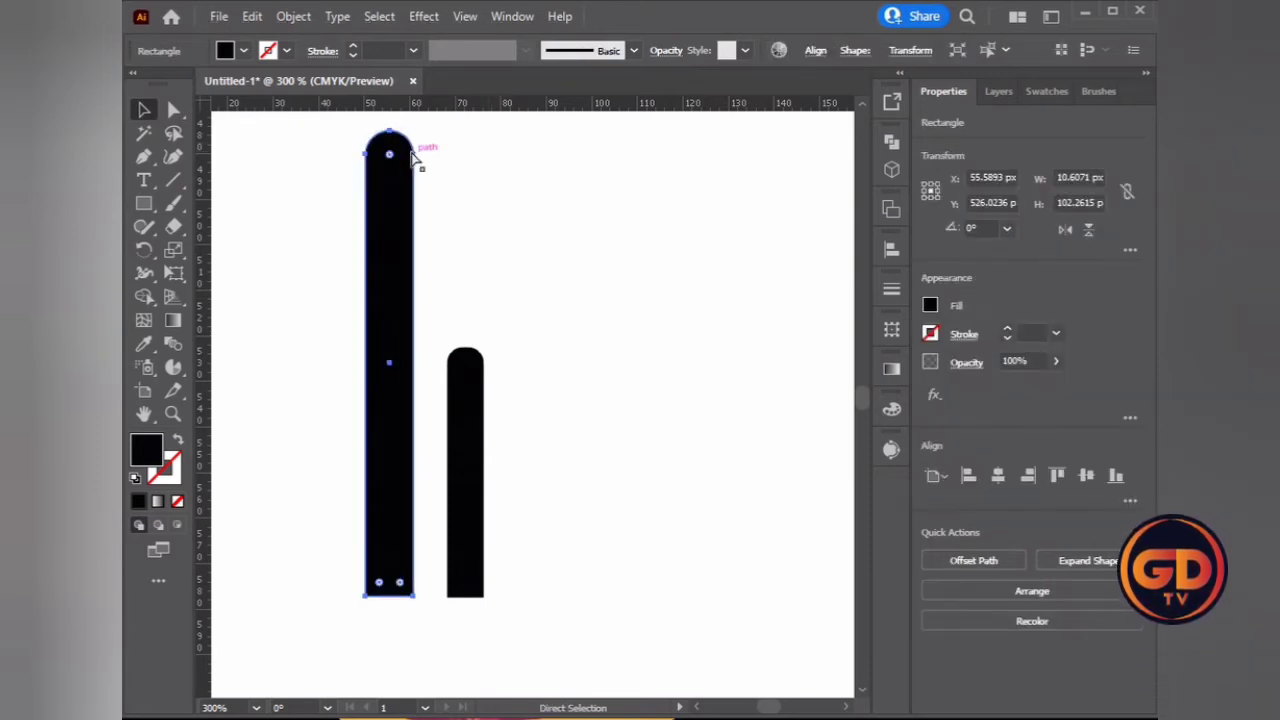
{"action": "key", "text": "Left"}
{"action": "key", "text": "Up"}
{"action": "left_click", "coordinate": [430, 190]}
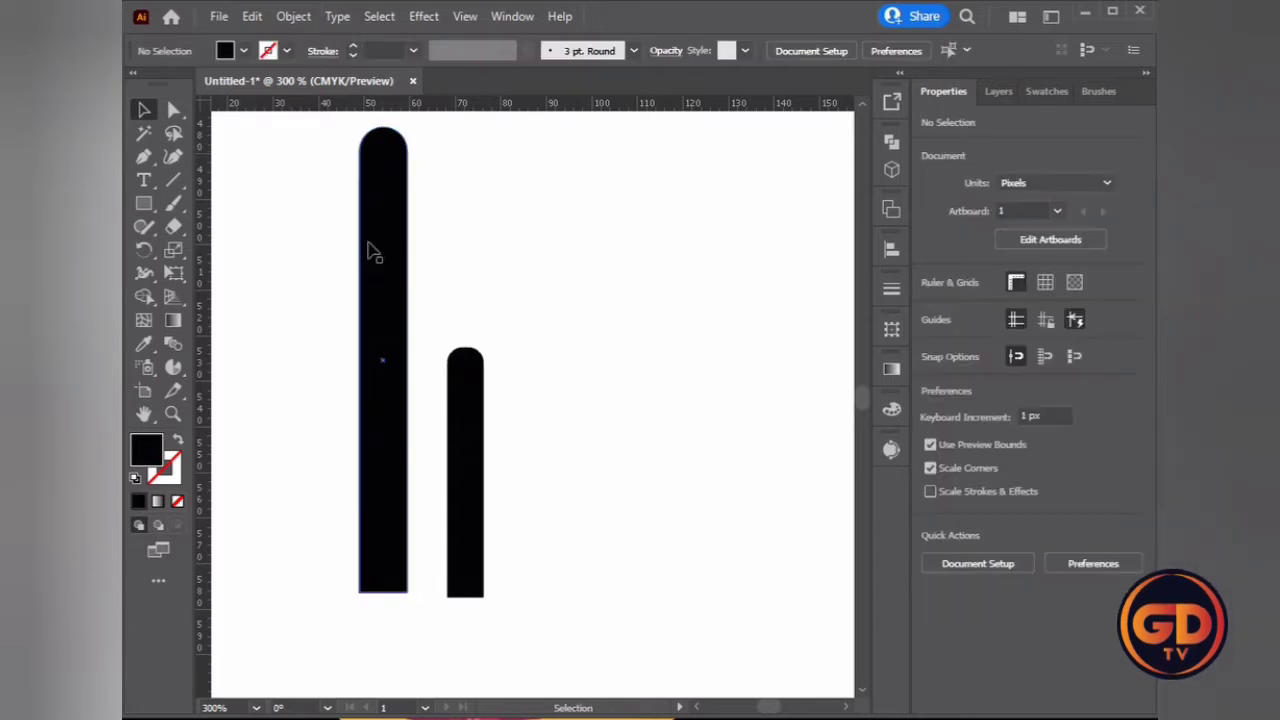
Draw a very thin third bar, about 1.29 × 93.79 px, beside the two hand bars.
{"action": "key", "text": "m"}
{"action": "mouse_move", "coordinate": [566, 200]}
{"action": "left_mouse_down"}
{"action": "mouse_move", "coordinate": [580, 294]}
{"action": "mouse_move", "coordinate": [571, 604]}
{"action": "left_mouse_up"}
{"action": "scroll", "coordinate": [571, 190], "scroll_direction": "up", "scroll_amount": 6}
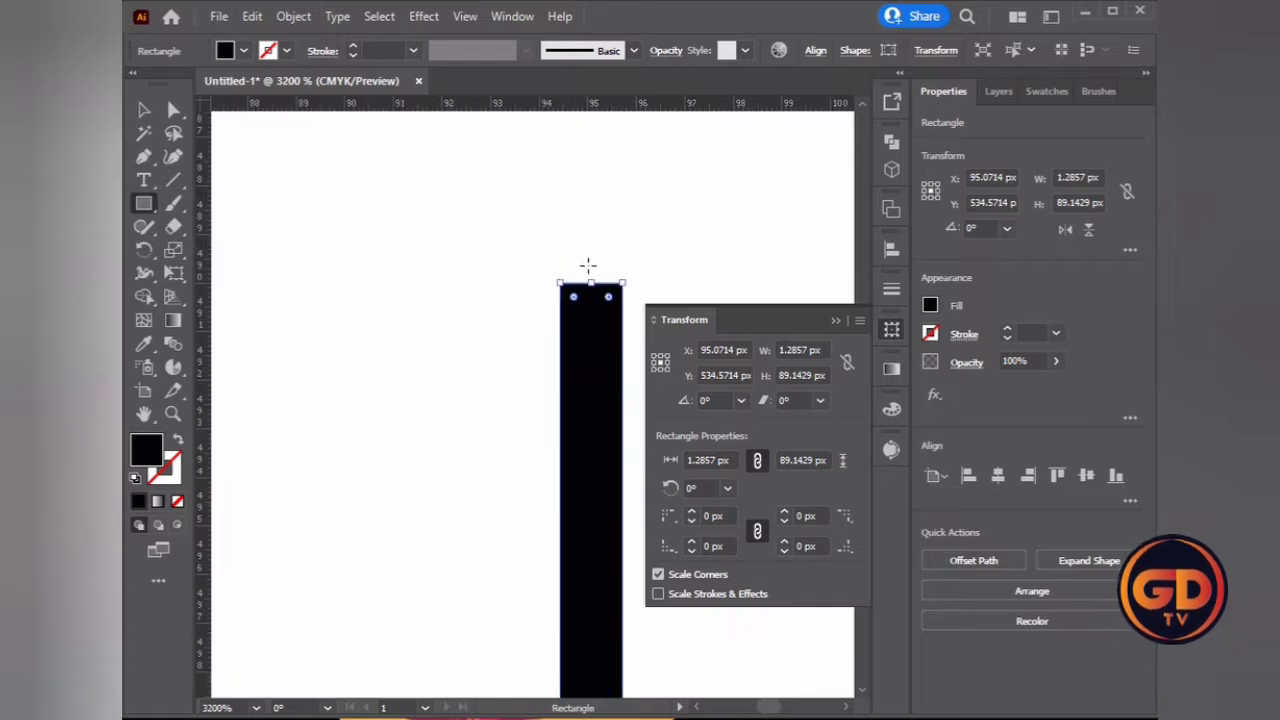
{"action": "left_click_drag", "start_coordinate": [586, 263], "coordinate": [589, 140]}
{"action": "scroll", "coordinate": [473, 278], "scroll_direction": "down", "scroll_amount": 4}
{"action": "scroll", "coordinate": [476, 290], "scroll_direction": "up", "scroll_amount": 3}
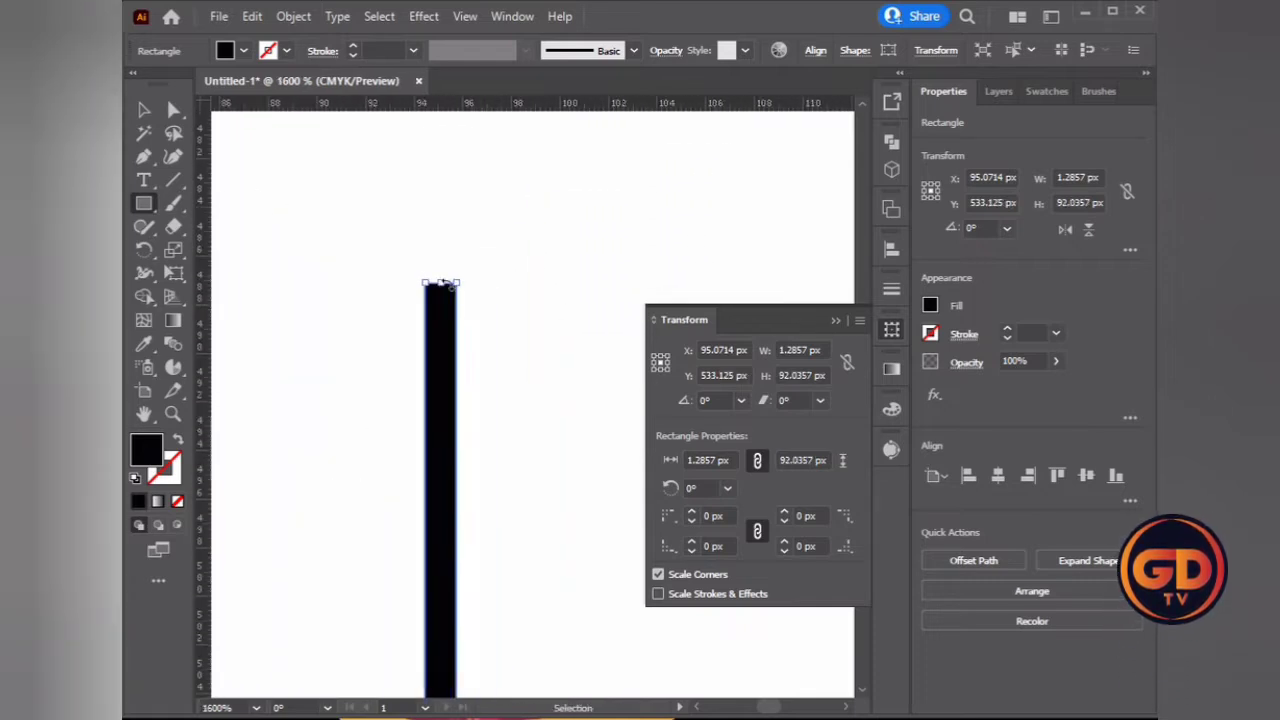
{"action": "left_click_drag", "start_coordinate": [437, 280], "coordinate": [494, 209]}
{"action": "scroll", "coordinate": [477, 274], "scroll_direction": "down", "scroll_amount": 3}
{"action": "scroll", "coordinate": [410, 335], "scroll_direction": "down", "scroll_amount": 2}
{"action": "scroll", "coordinate": [410, 335], "scroll_direction": "down", "scroll_amount": 2}
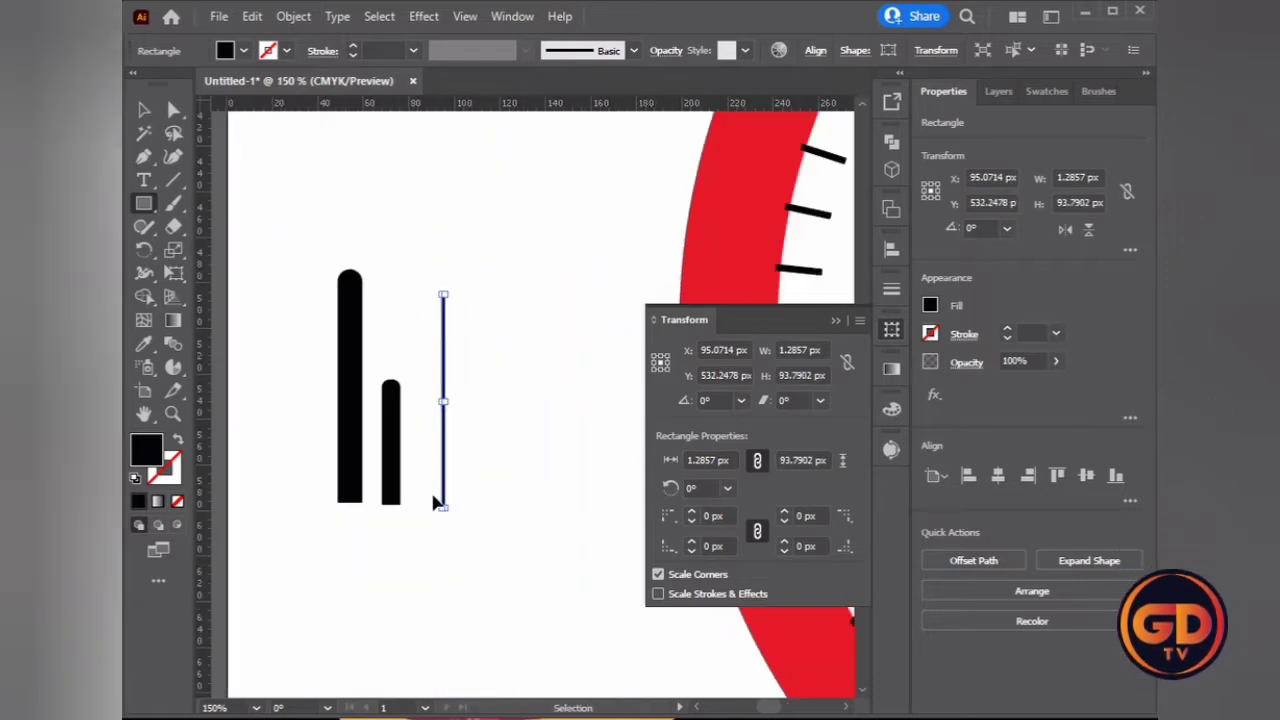
{"action": "scroll", "coordinate": [434, 503], "scroll_direction": "up", "scroll_amount": 1}
Align all three bars to vertical centre and then to their bottom edges.
{"action": "key", "text": "v"}
{"action": "left_click", "coordinate": [528, 222]}
{"action": "key", "text": "ctrl+a"}
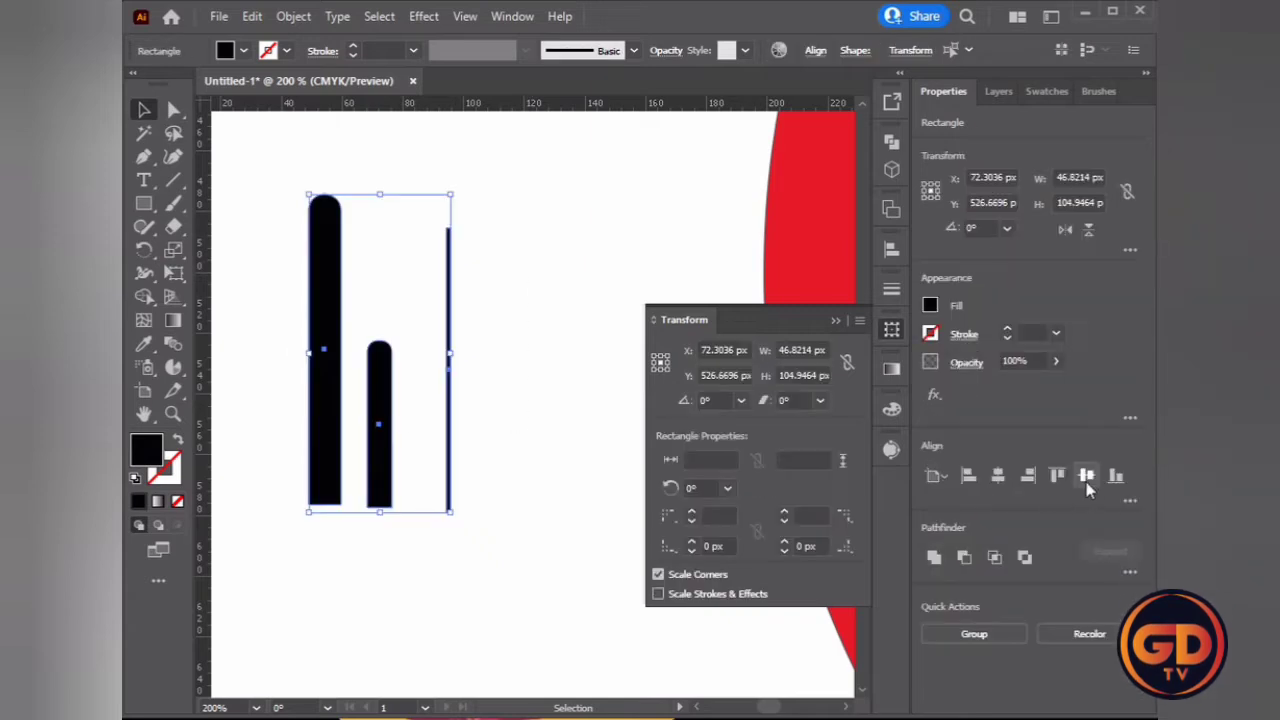
{"action": "left_click", "coordinate": [1086, 478]}
{"action": "left_click", "coordinate": [1116, 477]}
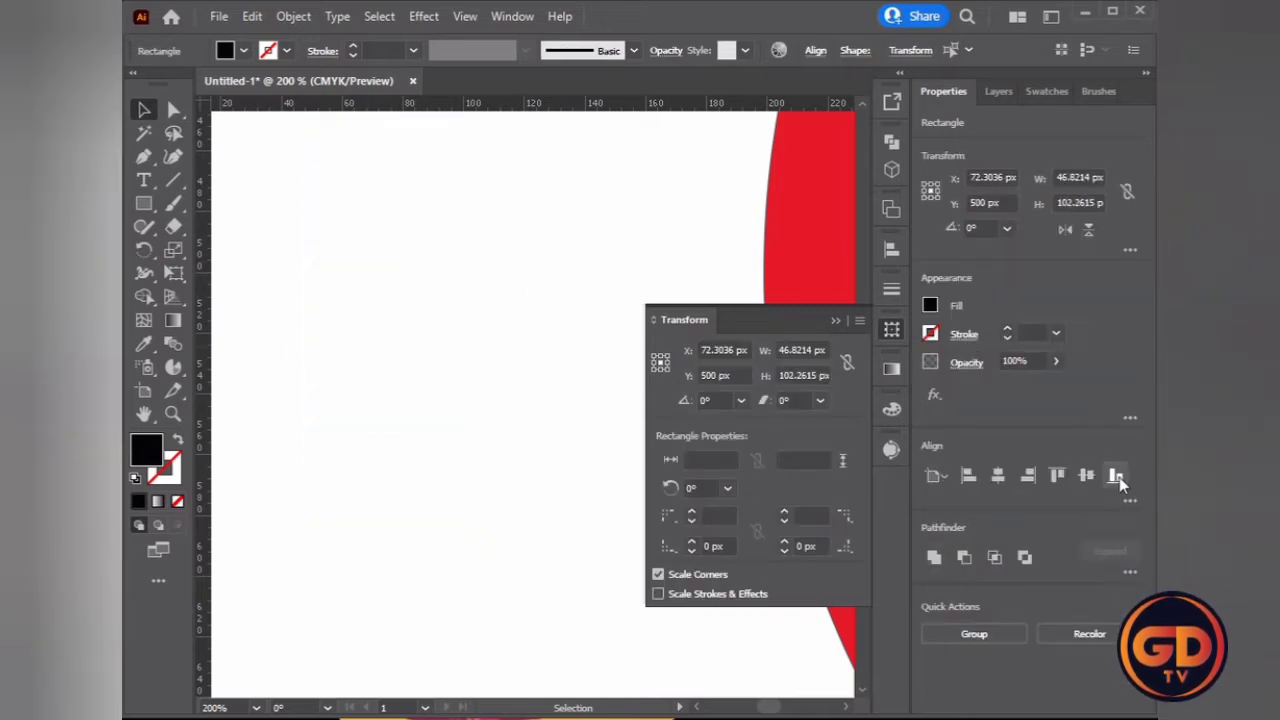
{"action": "scroll", "coordinate": [466, 443], "scroll_direction": "down", "scroll_amount": 5}
{"action": "scroll", "coordinate": [435, 474], "scroll_direction": "down", "scroll_amount": 5}
{"action": "left_click", "coordinate": [500, 480]}
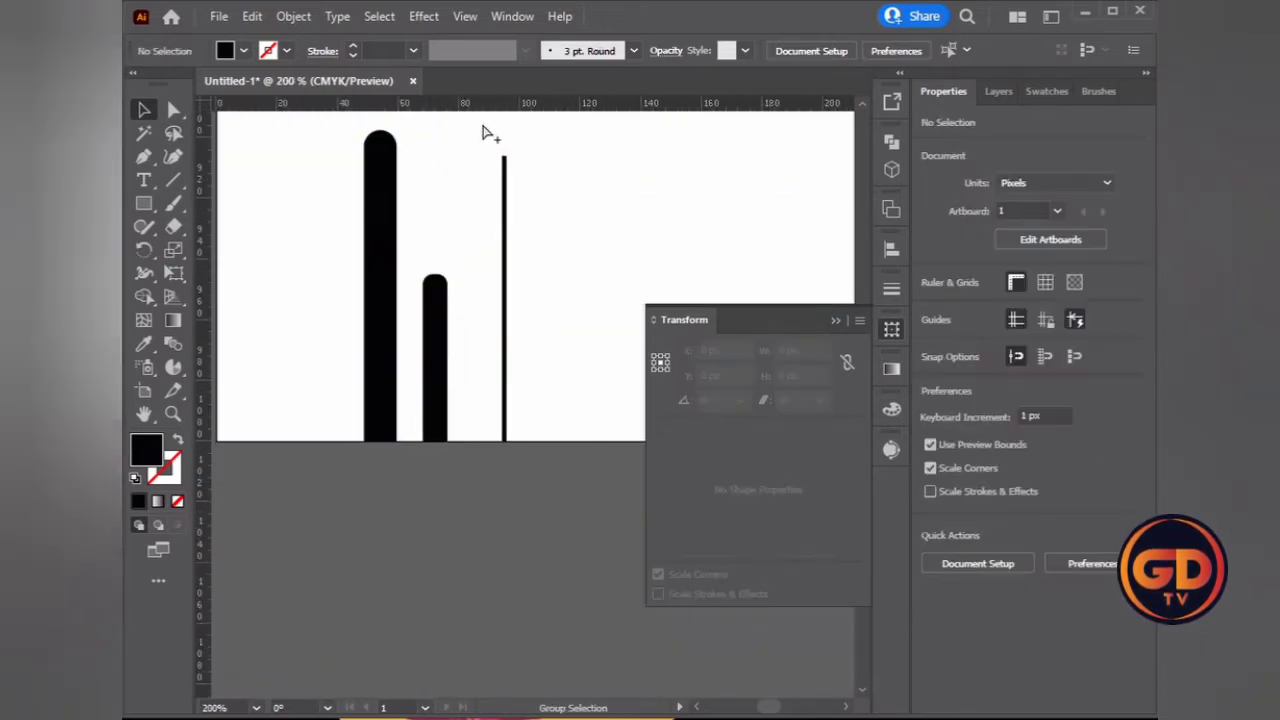
{"action": "scroll", "coordinate": [486, 133], "scroll_direction": "up", "scroll_amount": 5}
{"action": "left_click", "coordinate": [572, 262]}
Undo an accidental corner move and browse the thin bar's object and Transform Each options.
{"action": "scroll", "coordinate": [573, 269], "scroll_direction": "up", "scroll_amount": 3}
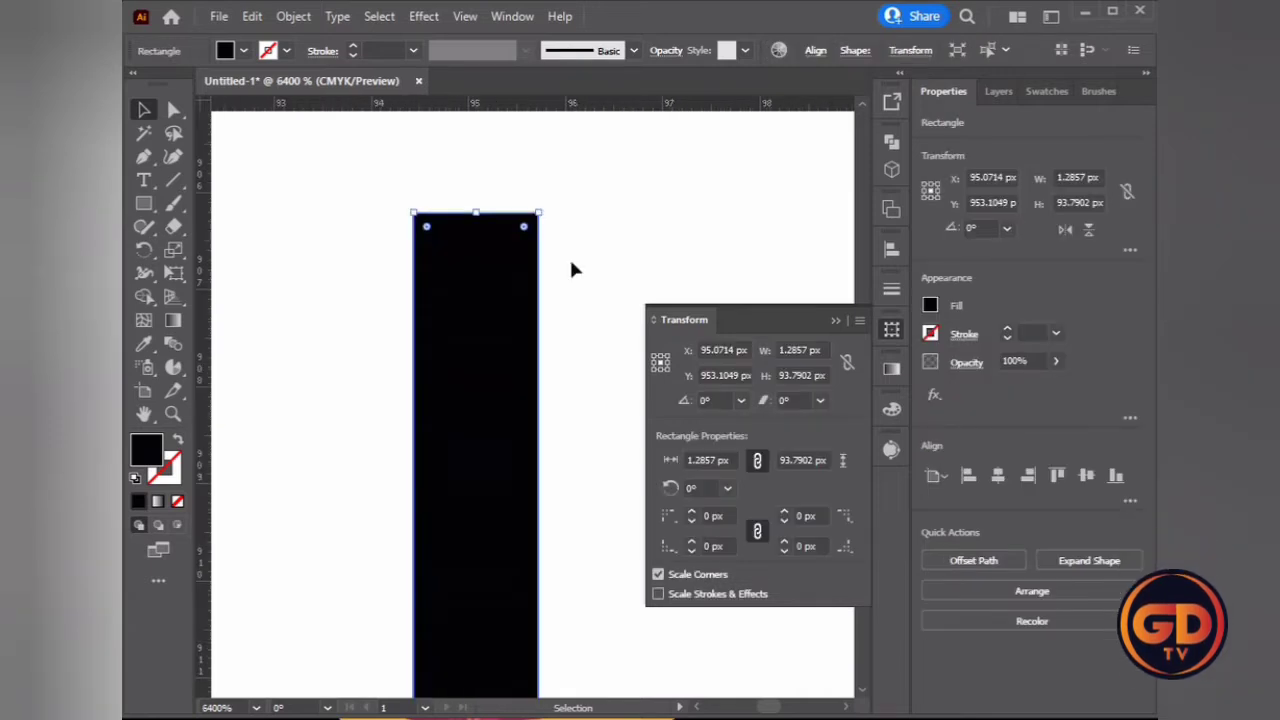
{"action": "left_click_drag", "start_coordinate": [540, 215], "coordinate": [533, 214]}
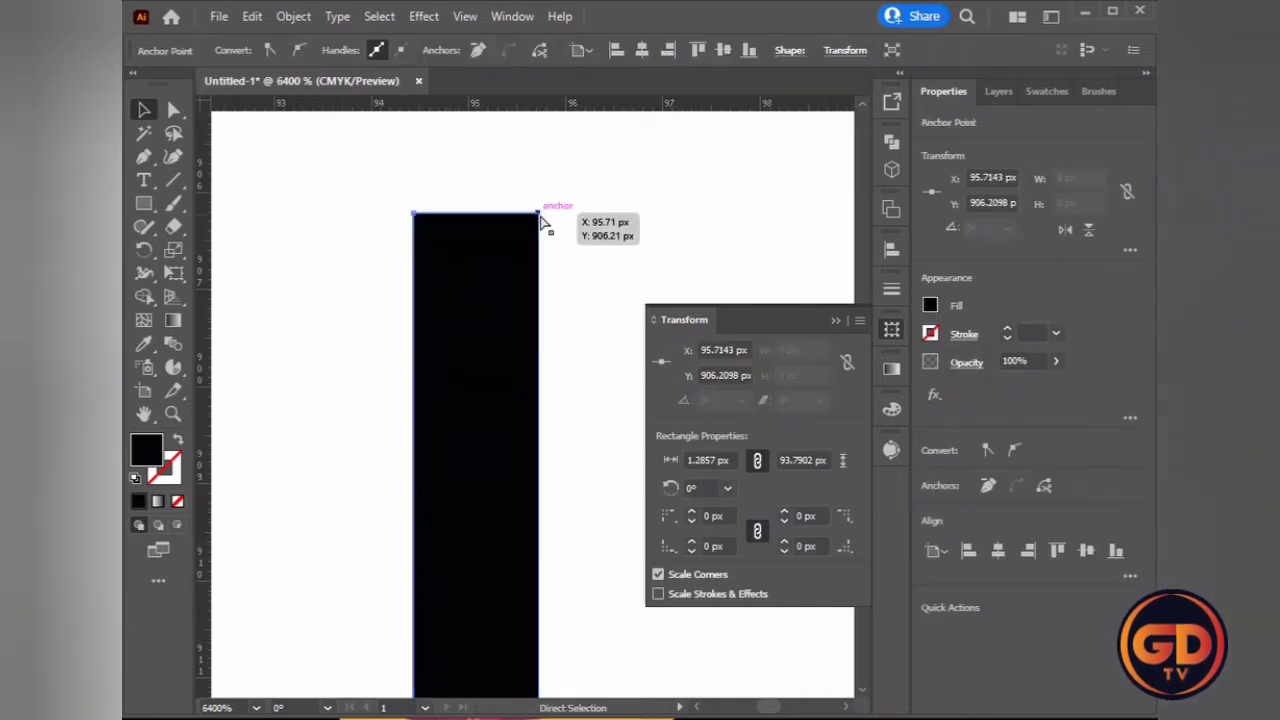
{"action": "key", "text": "ctrl+z"}
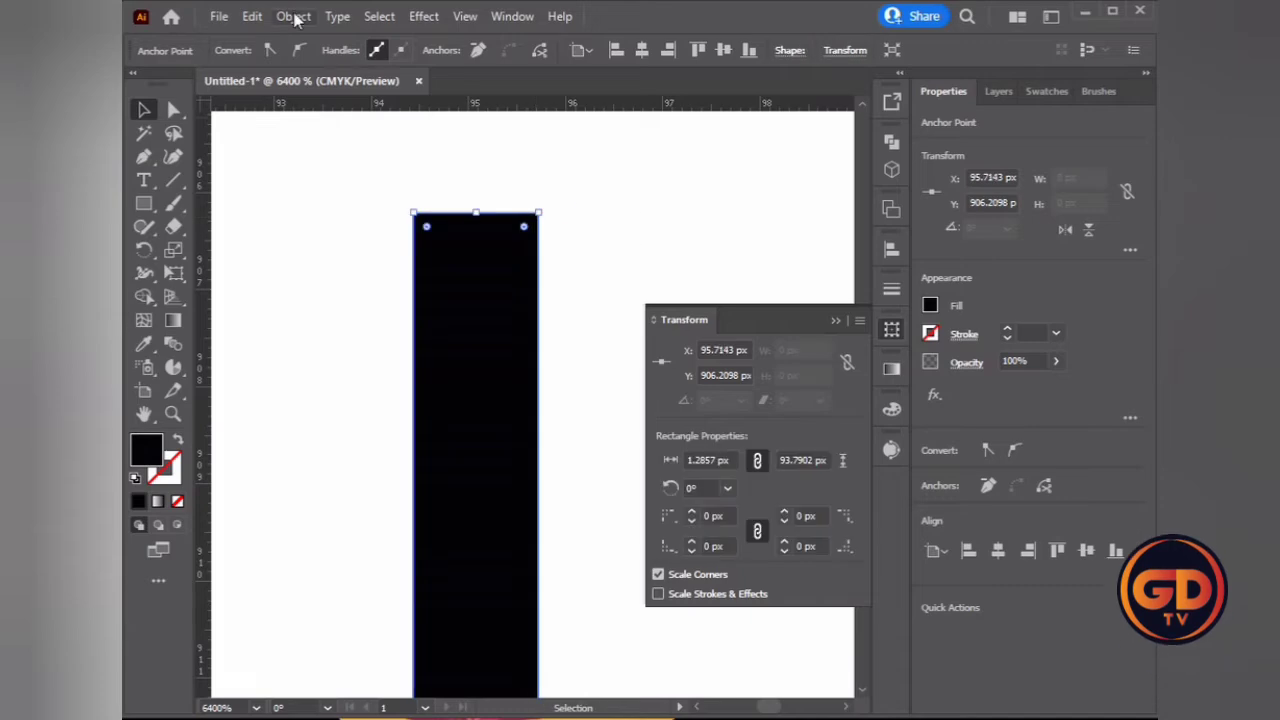
{"action": "left_click", "coordinate": [293, 16]}
{"action": "left_click", "coordinate": [611, 234]}
{"action": "right_click", "coordinate": [502, 298]}
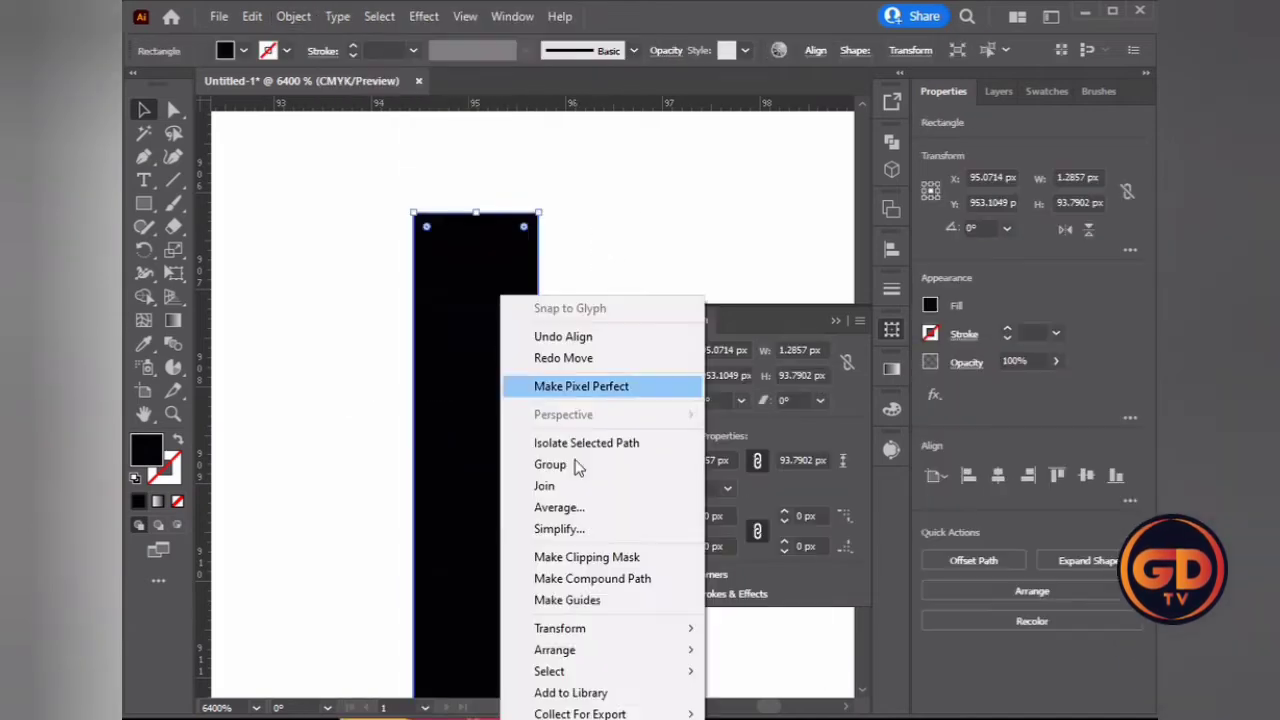
{"action": "mouse_move", "coordinate": [560, 628]}
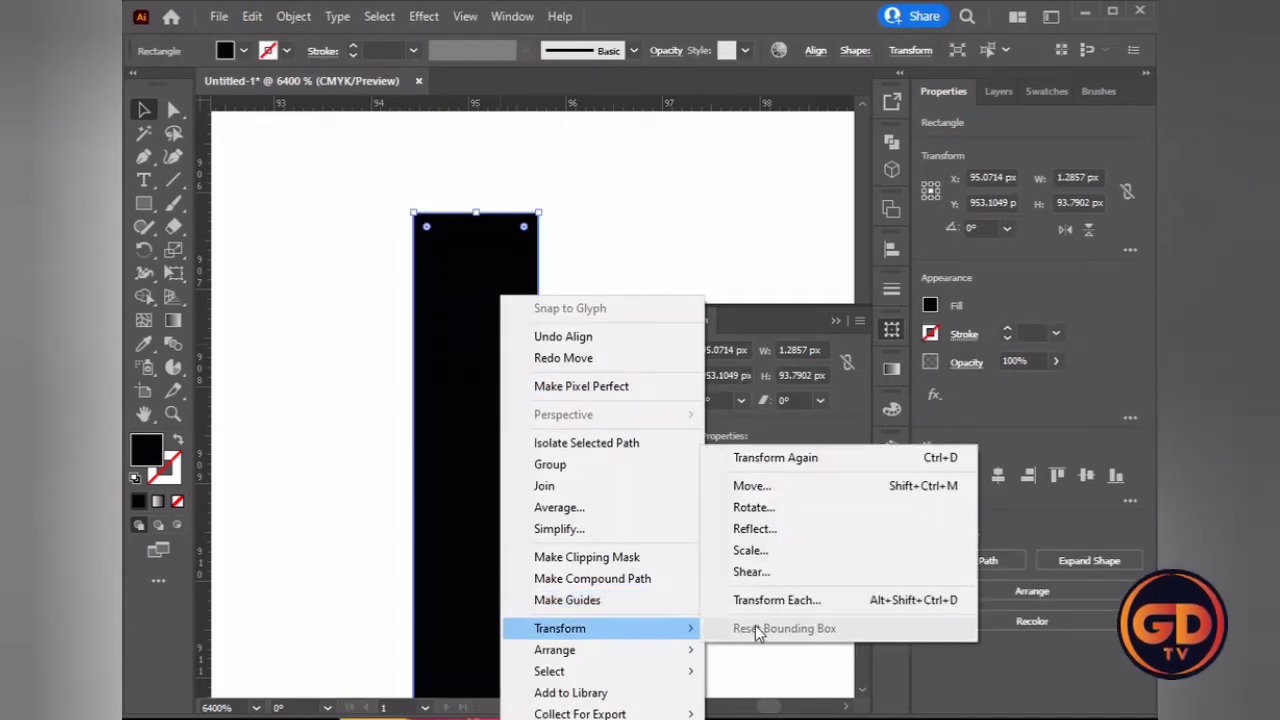
{"action": "left_click", "coordinate": [771, 603]}
{"action": "left_click", "coordinate": [589, 604]}
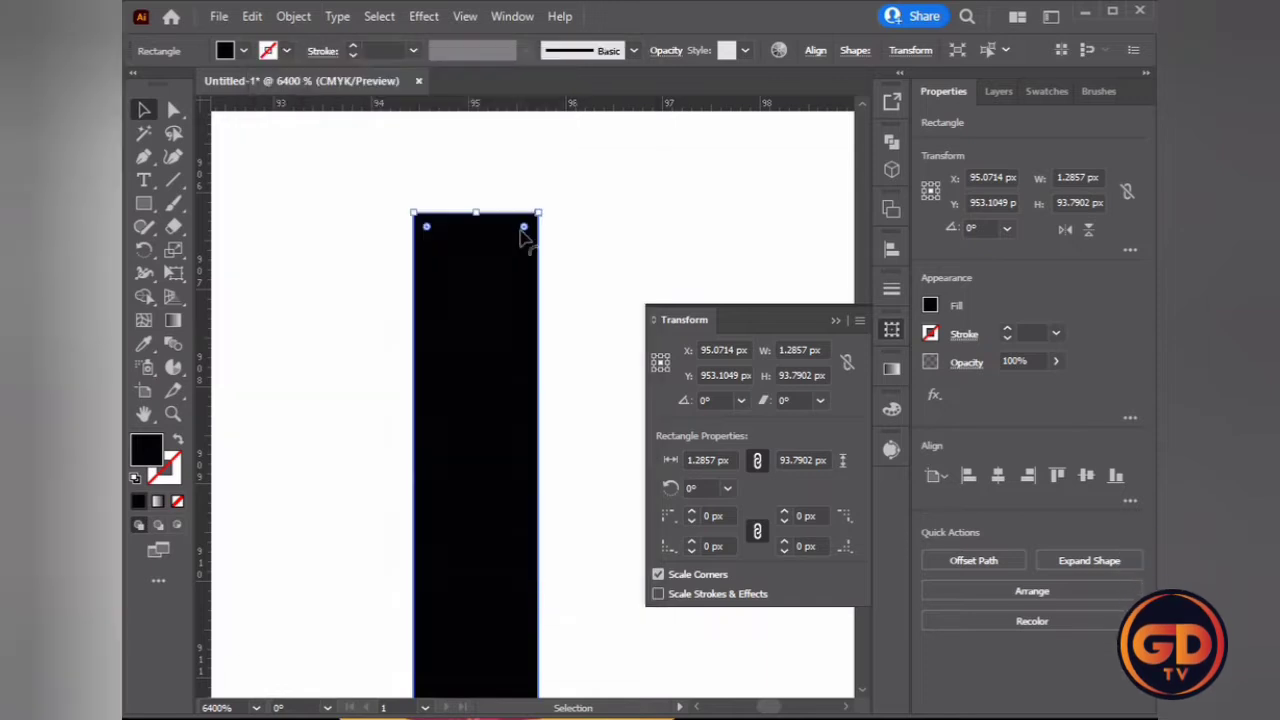
{"action": "right_click", "coordinate": [521, 232]}
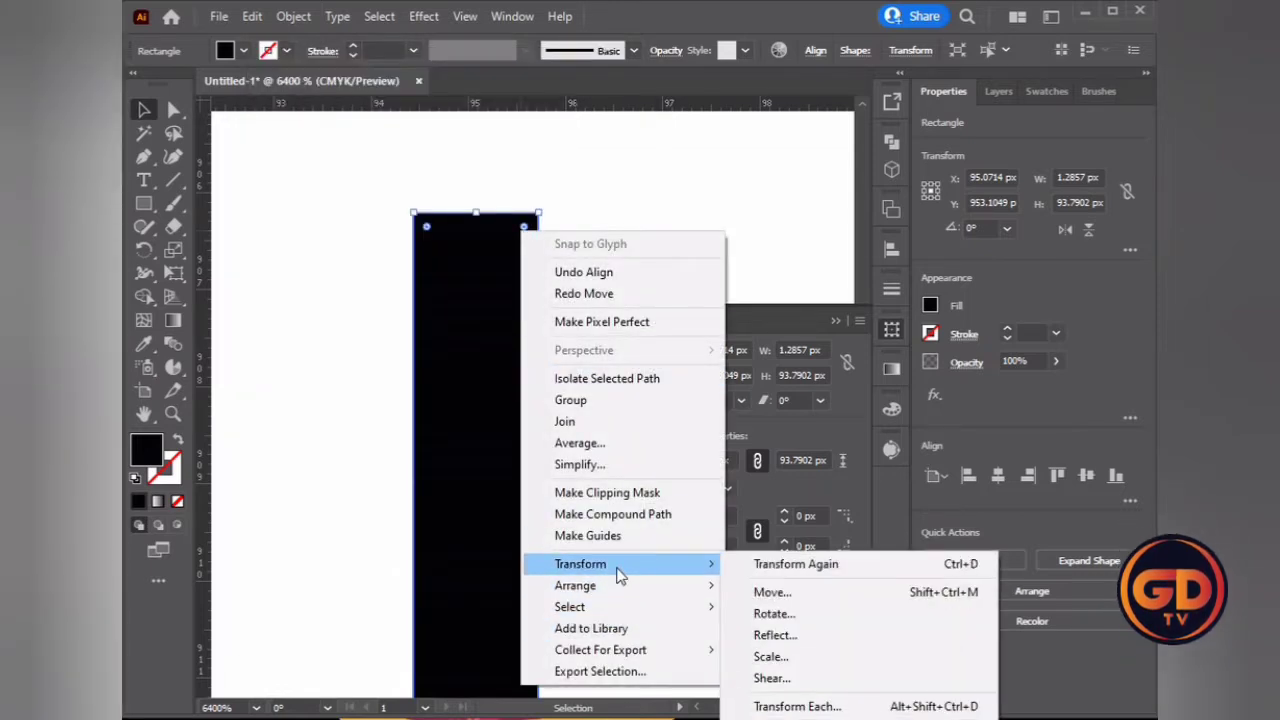
{"action": "key", "text": "Escape"}
Select the thin bar's top anchors with Direct Selection and round them to a 0.643 px radius.
{"action": "left_click_drag", "start_coordinate": [538, 213], "coordinate": [538, 213]}
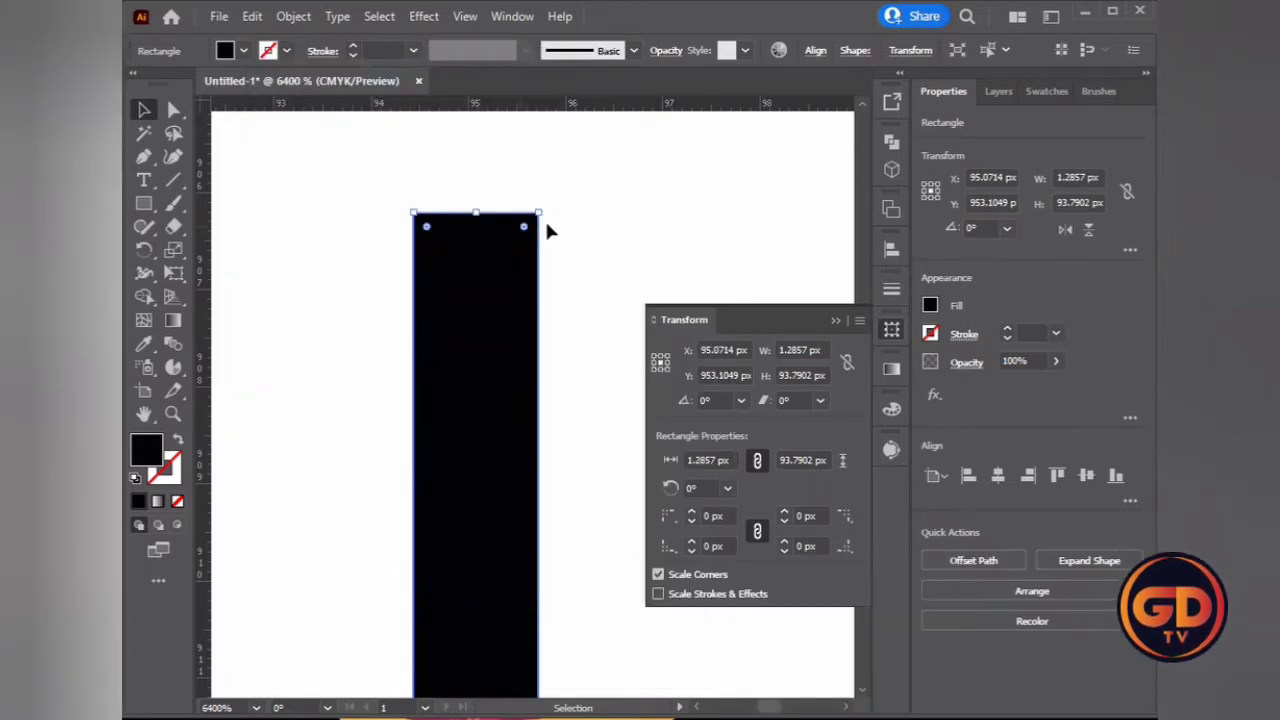
{"action": "left_click", "coordinate": [293, 16]}
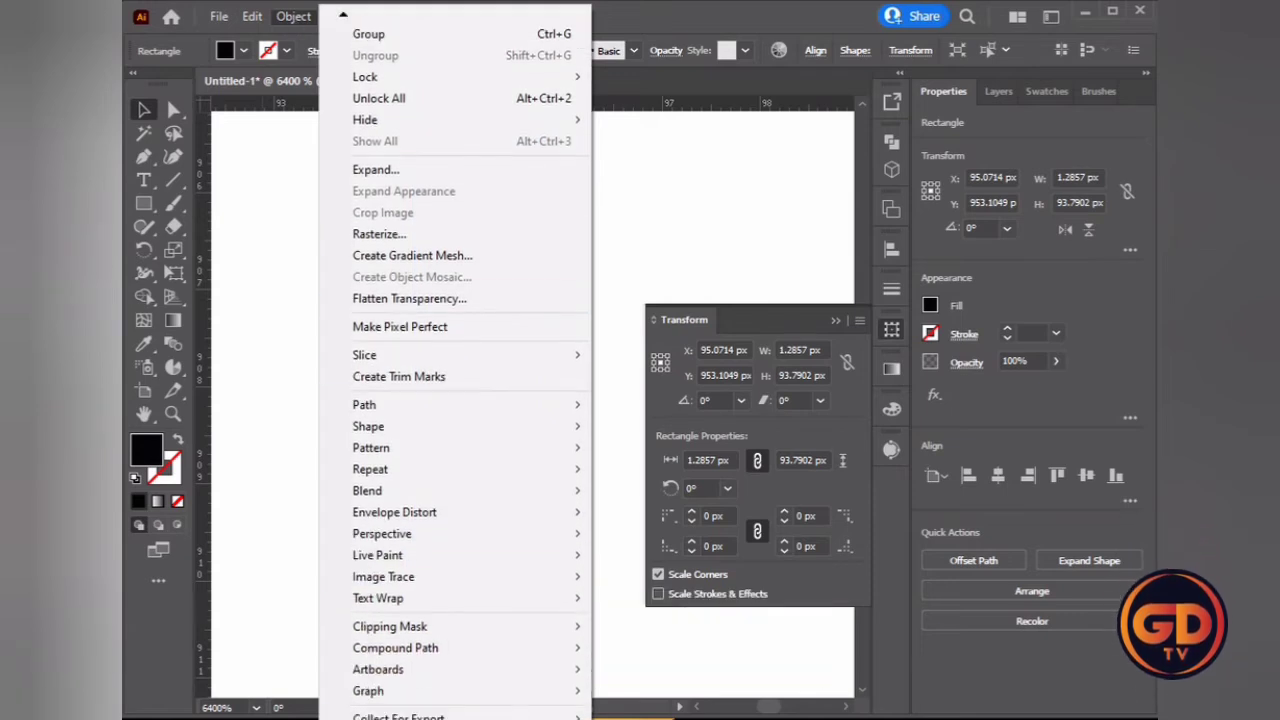
{"action": "right_click", "coordinate": [486, 292]}
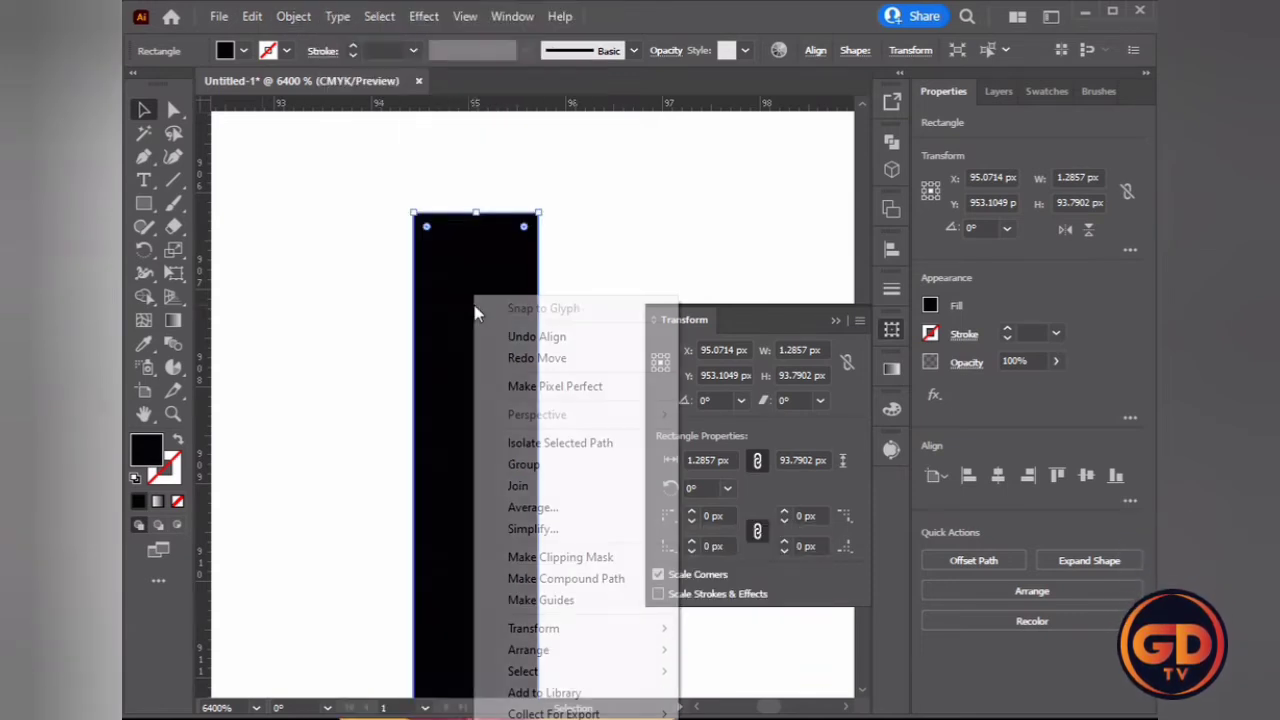
{"action": "left_click", "coordinate": [494, 220]}
{"action": "left_click", "coordinate": [538, 215]}
{"action": "key", "text": "a"}
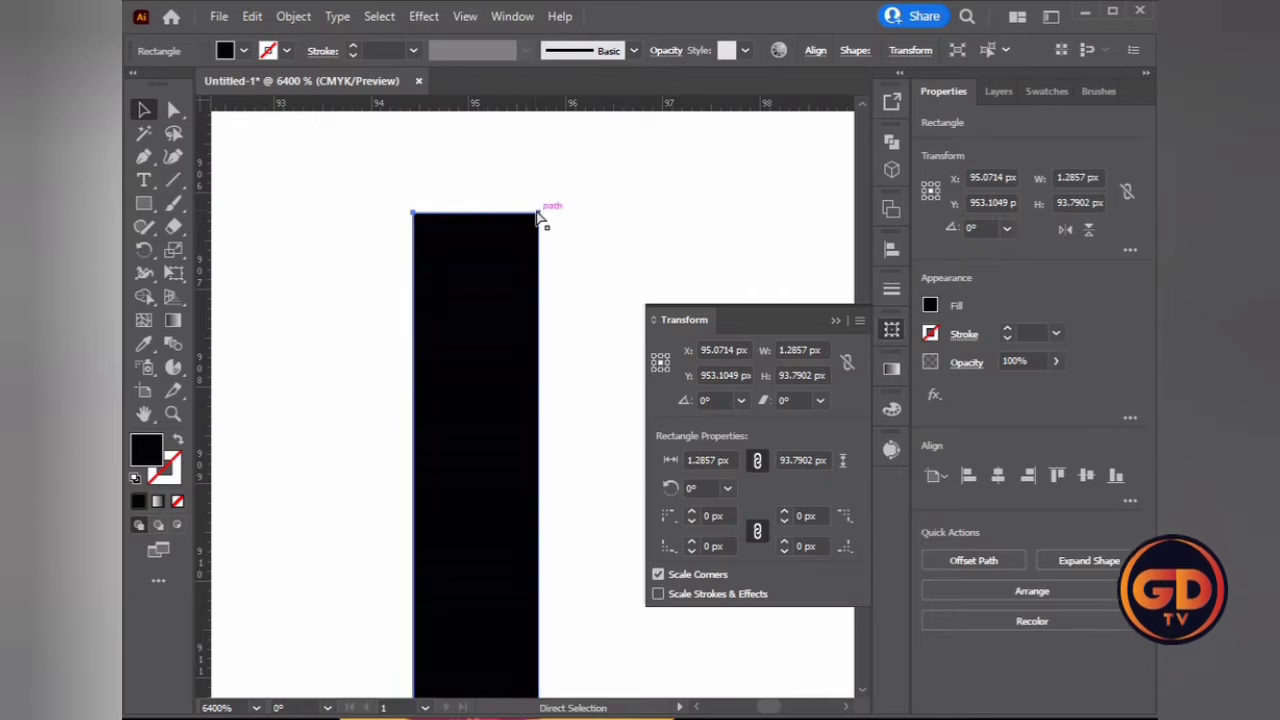
{"action": "left_click", "coordinate": [523, 214]}
{"action": "key", "text": "ctrl+z"}
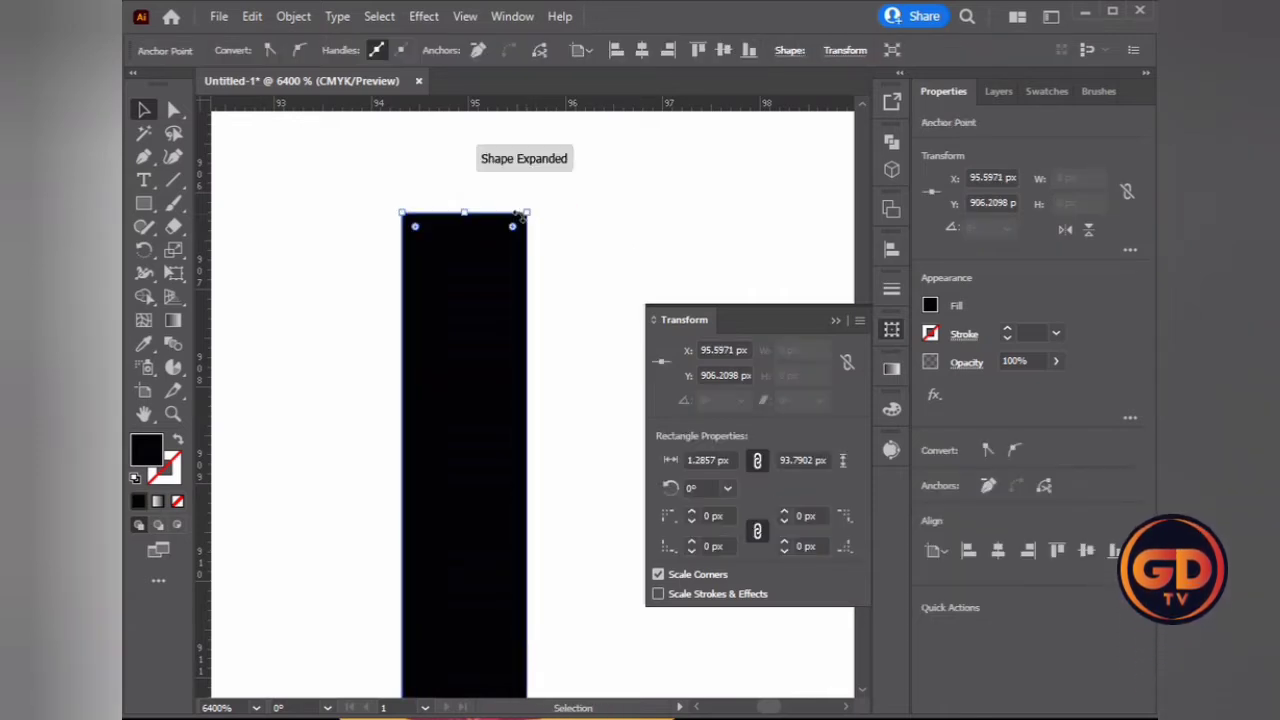
{"action": "key", "text": "ctrl+z"}
{"action": "left_click", "coordinate": [526, 214]}
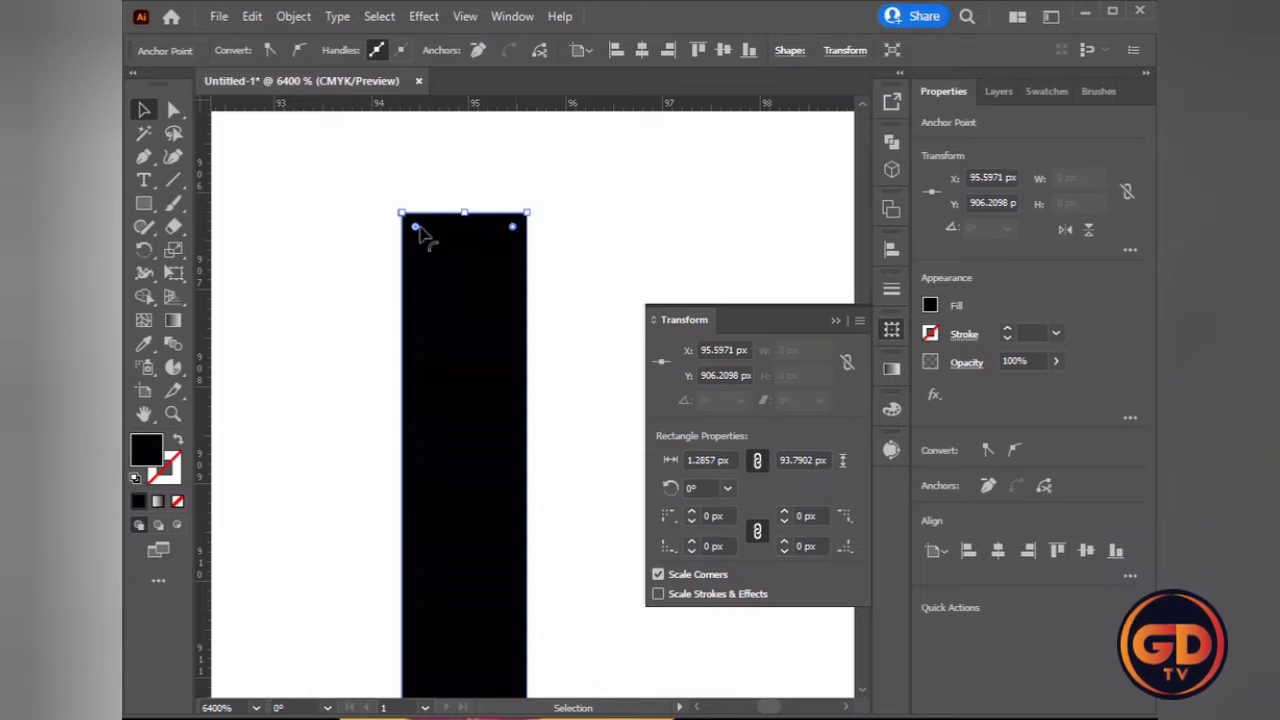
{"action": "left_click_drag", "start_coordinate": [505, 230], "coordinate": [523, 374]}
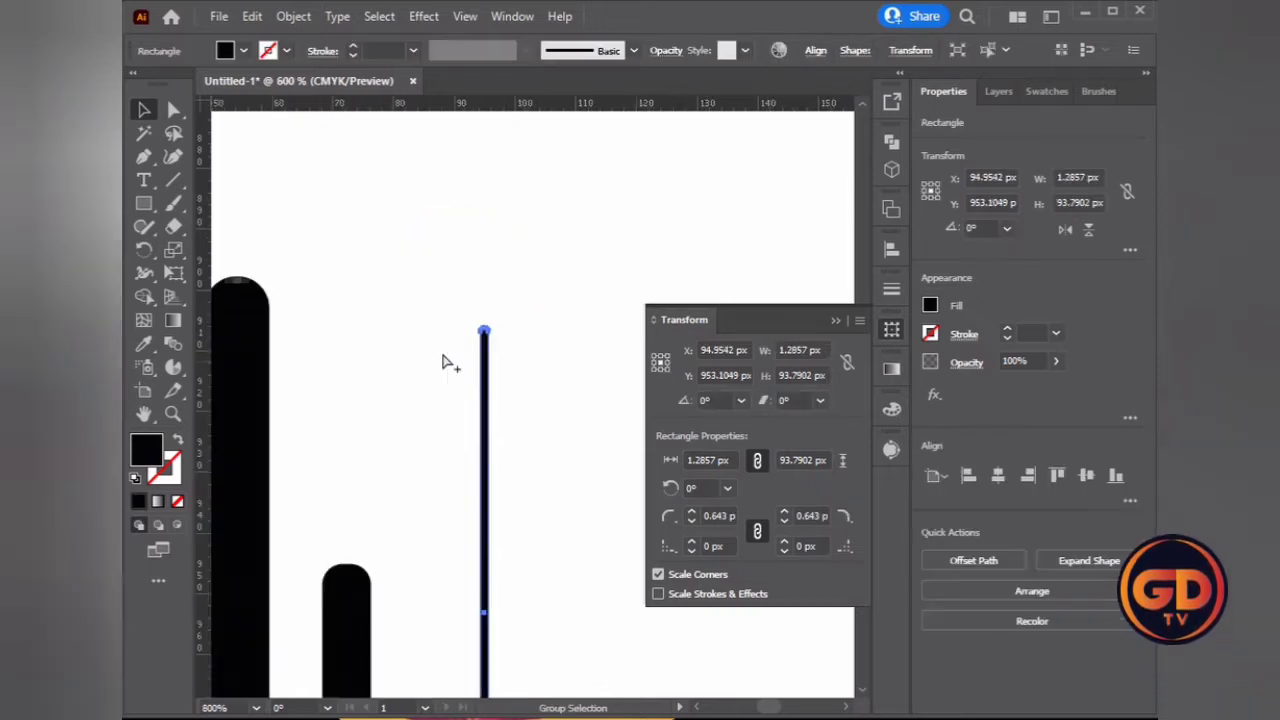
Select the tall rounded bar and make it narrower.
{"action": "left_click", "coordinate": [452, 455]}
{"action": "scroll", "coordinate": [333, 420], "scroll_direction": "down", "scroll_amount": 2, "text": "alt"}
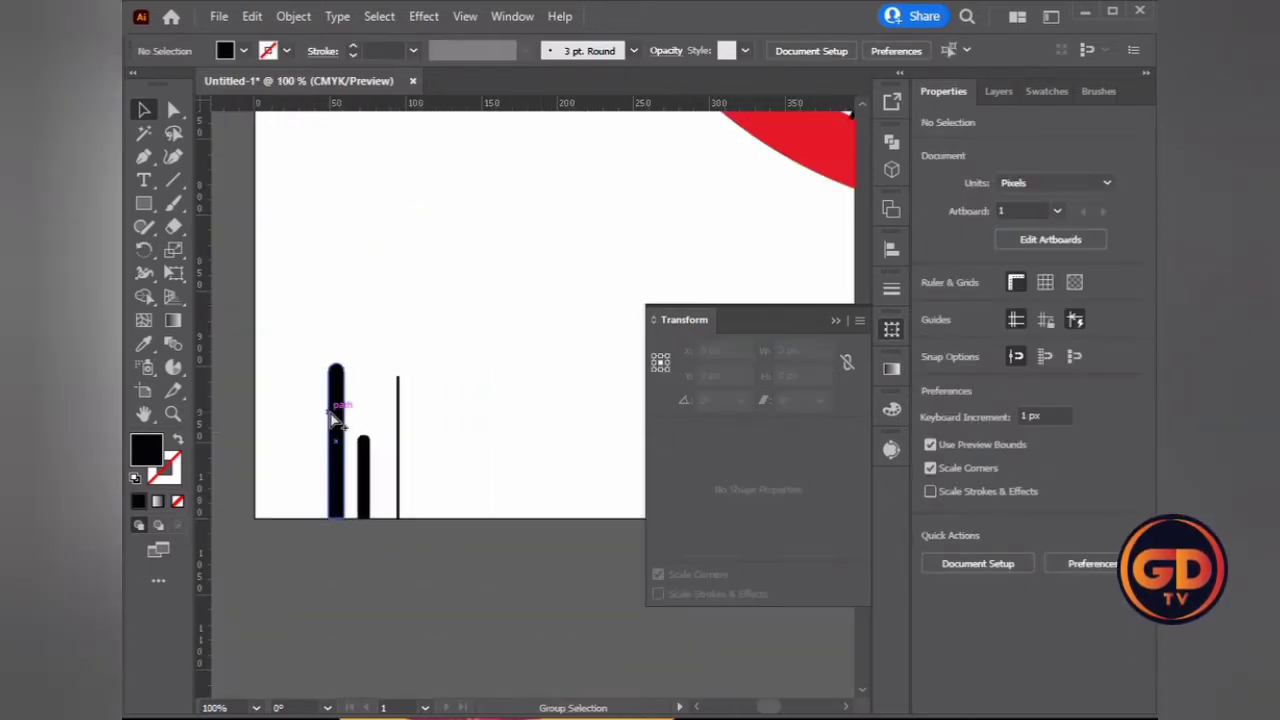
{"action": "scroll", "coordinate": [333, 420], "scroll_direction": "up", "scroll_amount": 2}
{"action": "scroll", "coordinate": [322, 383], "scroll_direction": "up", "scroll_amount": 2}
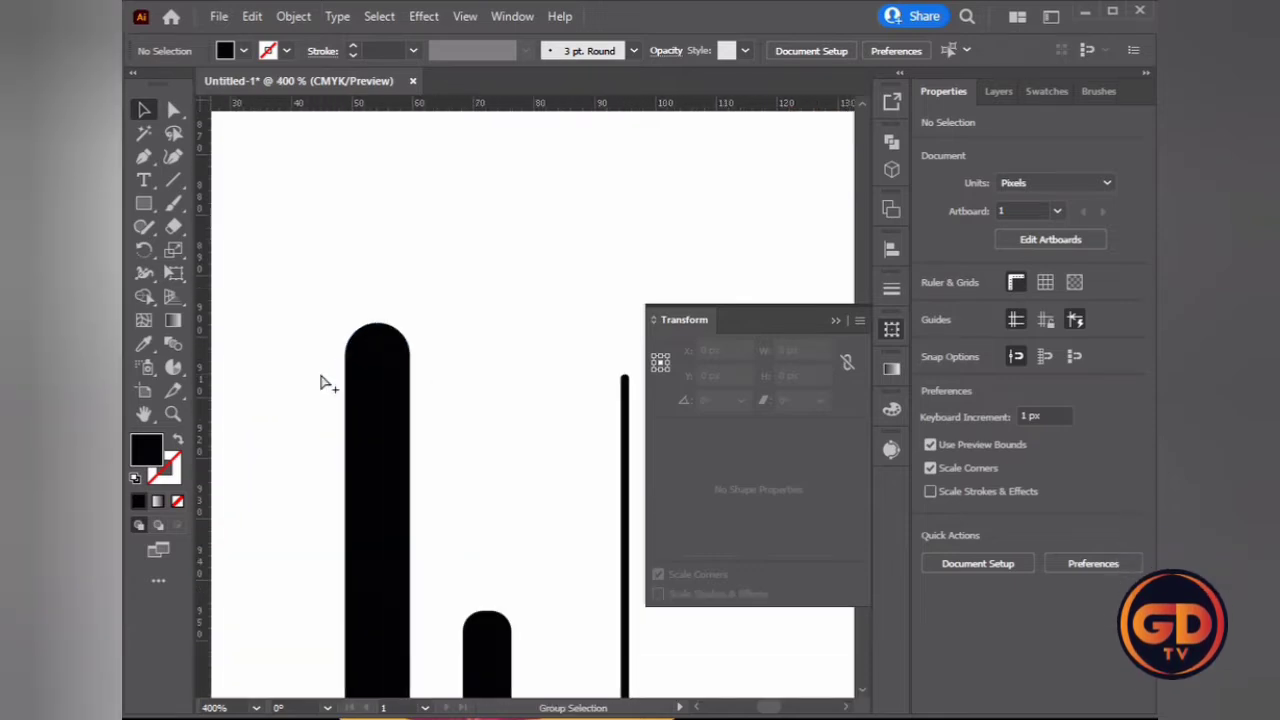
{"action": "scroll", "coordinate": [374, 354], "scroll_direction": "down", "scroll_amount": 2, "text": "alt"}
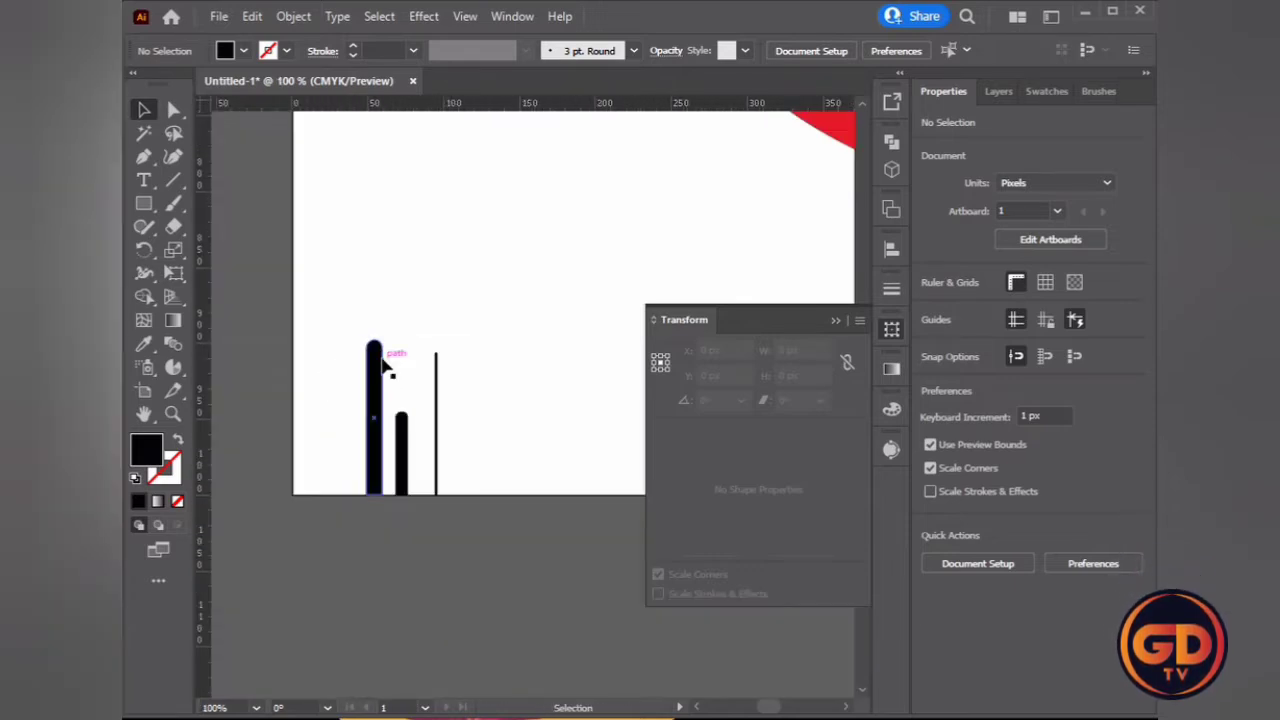
{"action": "left_click", "coordinate": [386, 366]}
{"action": "scroll", "coordinate": [386, 366], "scroll_direction": "up", "scroll_amount": 2}
{"action": "left_click_drag", "start_coordinate": [405, 400], "coordinate": [383, 393]}
{"action": "scroll", "coordinate": [354, 363], "scroll_direction": "down", "scroll_amount": 5, "text": "alt"}
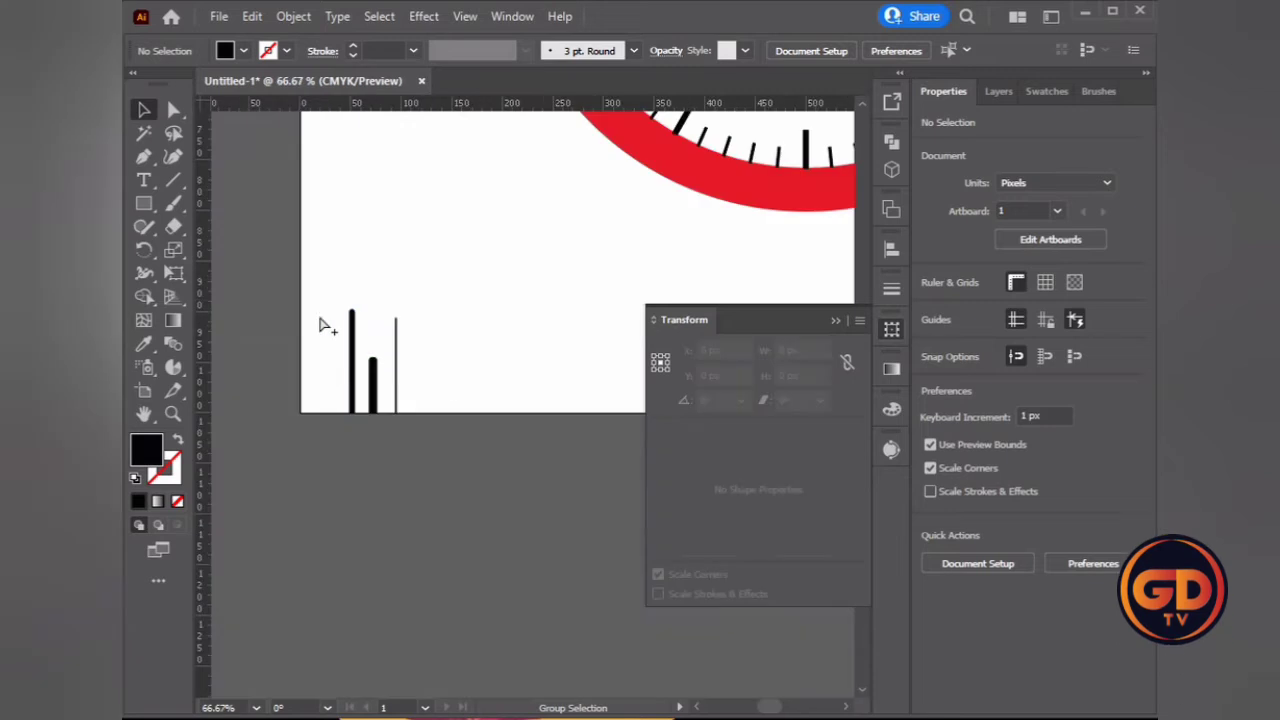
{"action": "scroll", "coordinate": [323, 323], "scroll_direction": "down", "scroll_amount": 2, "text": "alt"}
{"action": "scroll", "coordinate": [320, 297], "scroll_direction": "up", "scroll_amount": 6, "text": "alt"}
{"action": "left_click", "coordinate": [437, 385]}
{"action": "scroll", "coordinate": [430, 290], "scroll_direction": "down", "scroll_amount": 2, "text": "alt"}
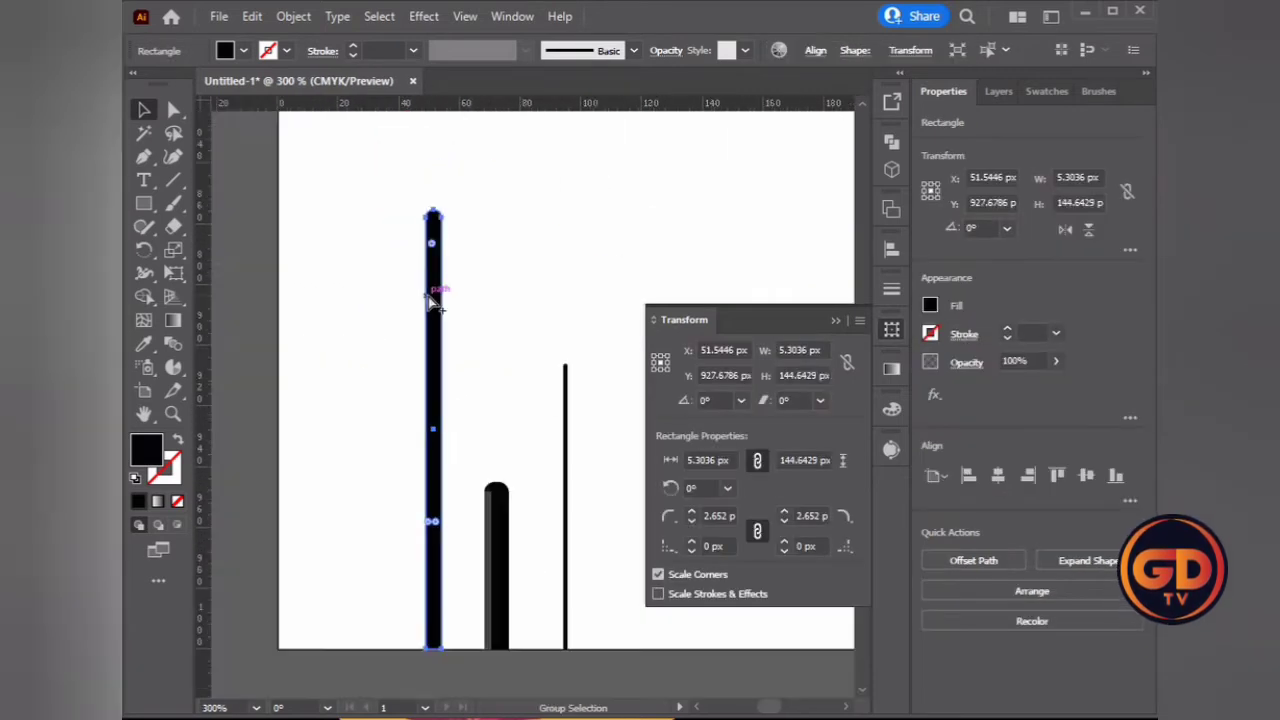
{"action": "scroll", "coordinate": [464, 234], "scroll_direction": "down", "scroll_amount": 5, "text": "alt"}
{"action": "scroll", "coordinate": [455, 345], "scroll_direction": "up", "scroll_amount": 1}
Resize the thin bar to about 105 px tall, lengthening it upward.
{"action": "left_click", "coordinate": [451, 345]}
{"action": "scroll", "coordinate": [451, 350], "scroll_direction": "up", "scroll_amount": 10, "text": "alt"}
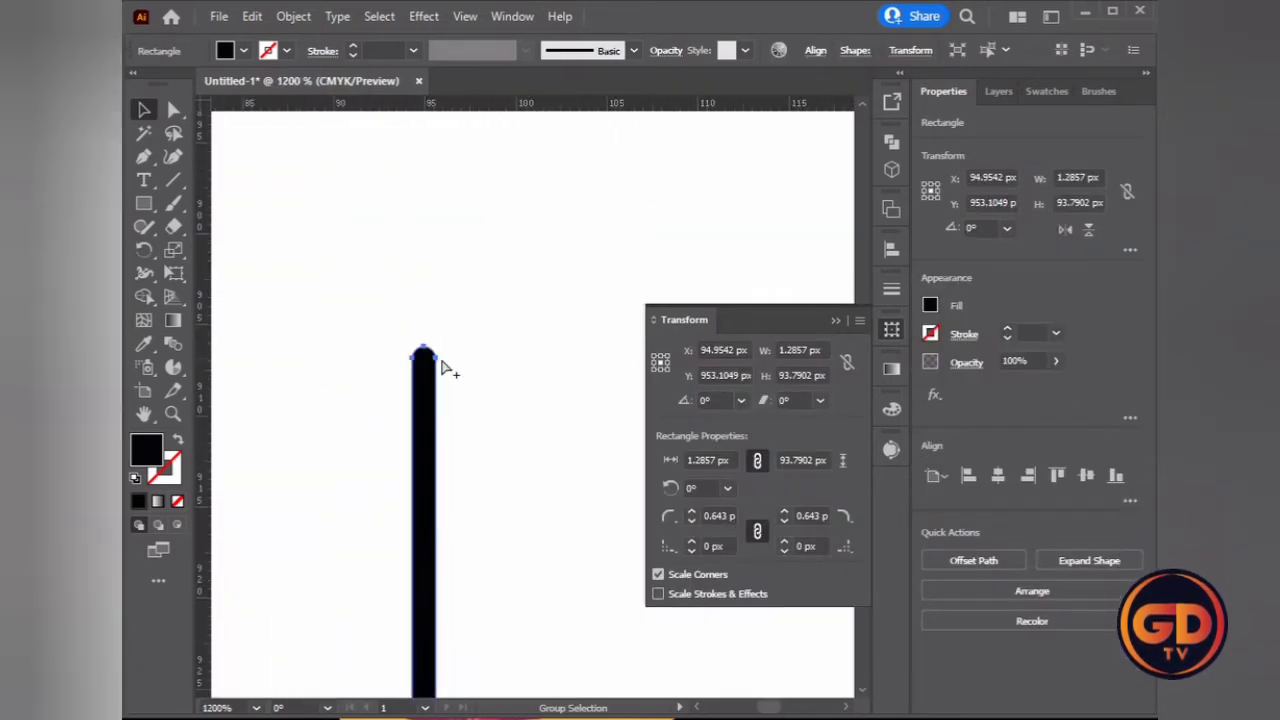
{"action": "left_click_drag", "start_coordinate": [447, 352], "coordinate": [433, 214]}
{"action": "scroll", "coordinate": [447, 265], "scroll_direction": "down", "scroll_amount": 5, "text": "alt"}
{"action": "scroll", "coordinate": [400, 210], "scroll_direction": "down", "scroll_amount": 1, "text": "alt"}
{"action": "scroll", "coordinate": [349, 180], "scroll_direction": "up", "scroll_amount": 2, "text": "alt"}
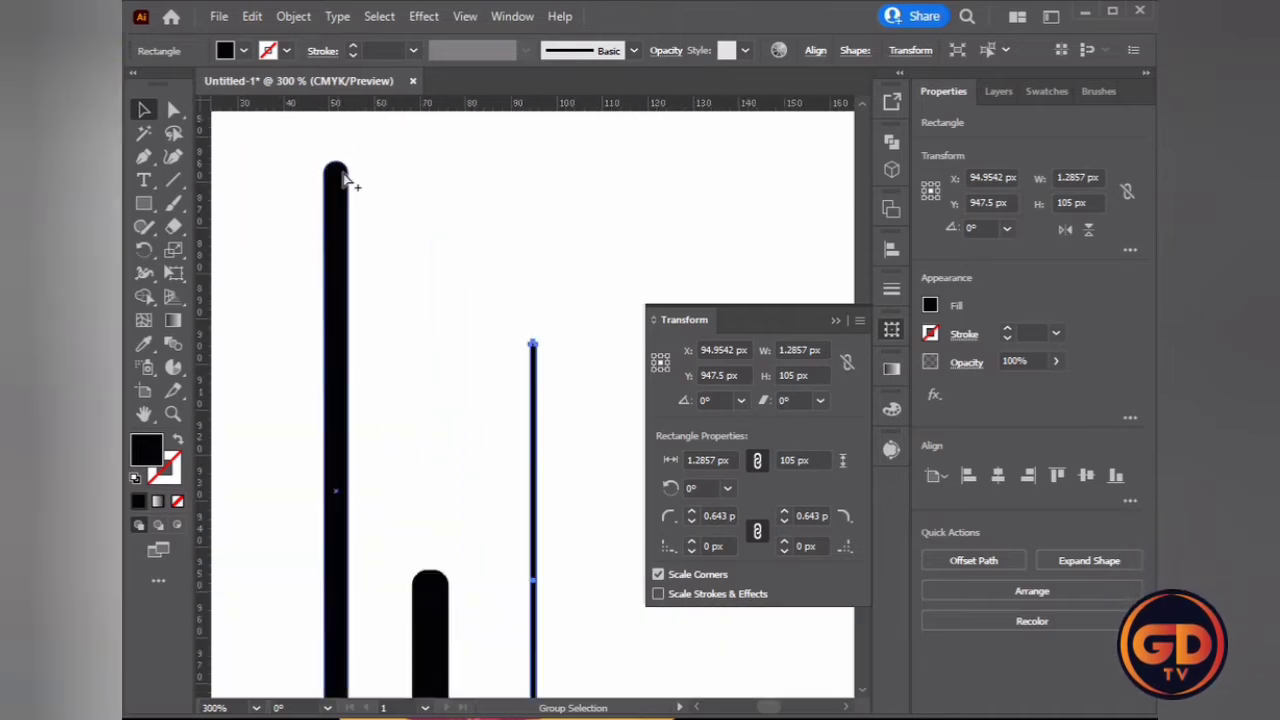
{"action": "scroll", "coordinate": [603, 423], "scroll_direction": "up", "scroll_amount": 4, "text": "alt"}
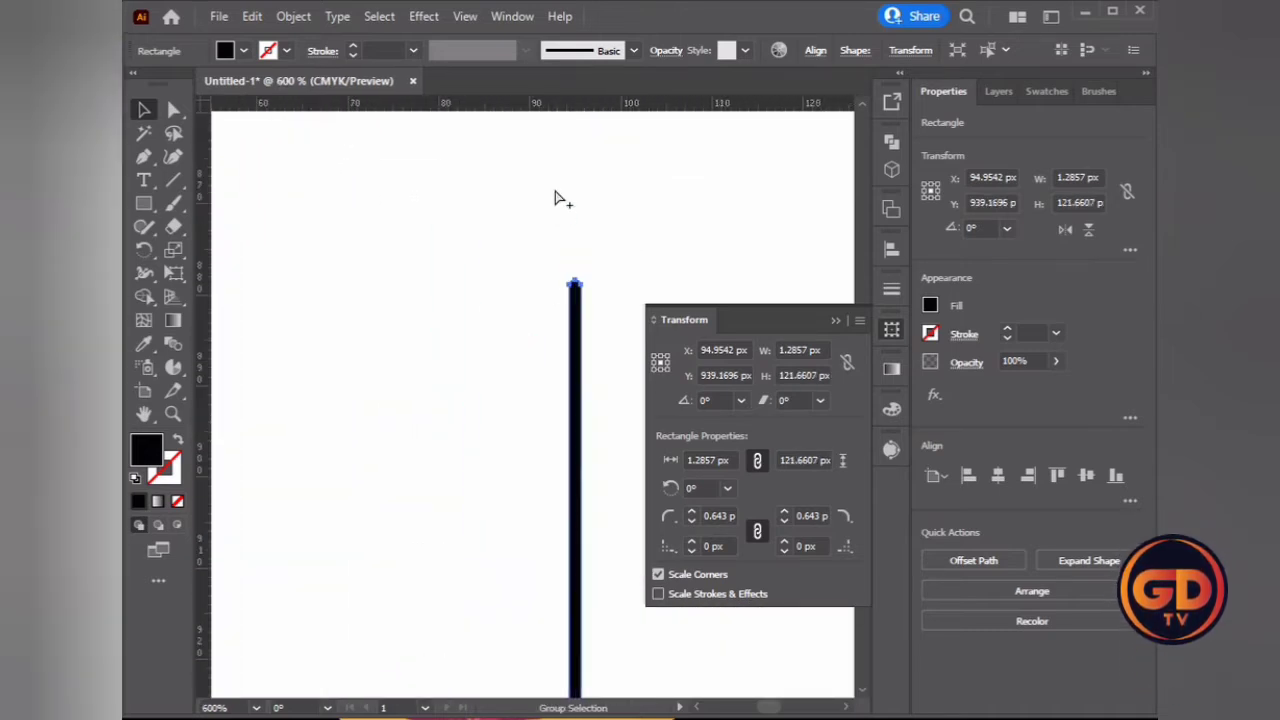
{"action": "left_click_drag", "start_coordinate": [574, 280], "coordinate": [597, 220]}
{"action": "scroll", "coordinate": [565, 318], "scroll_direction": "up", "scroll_amount": 2}
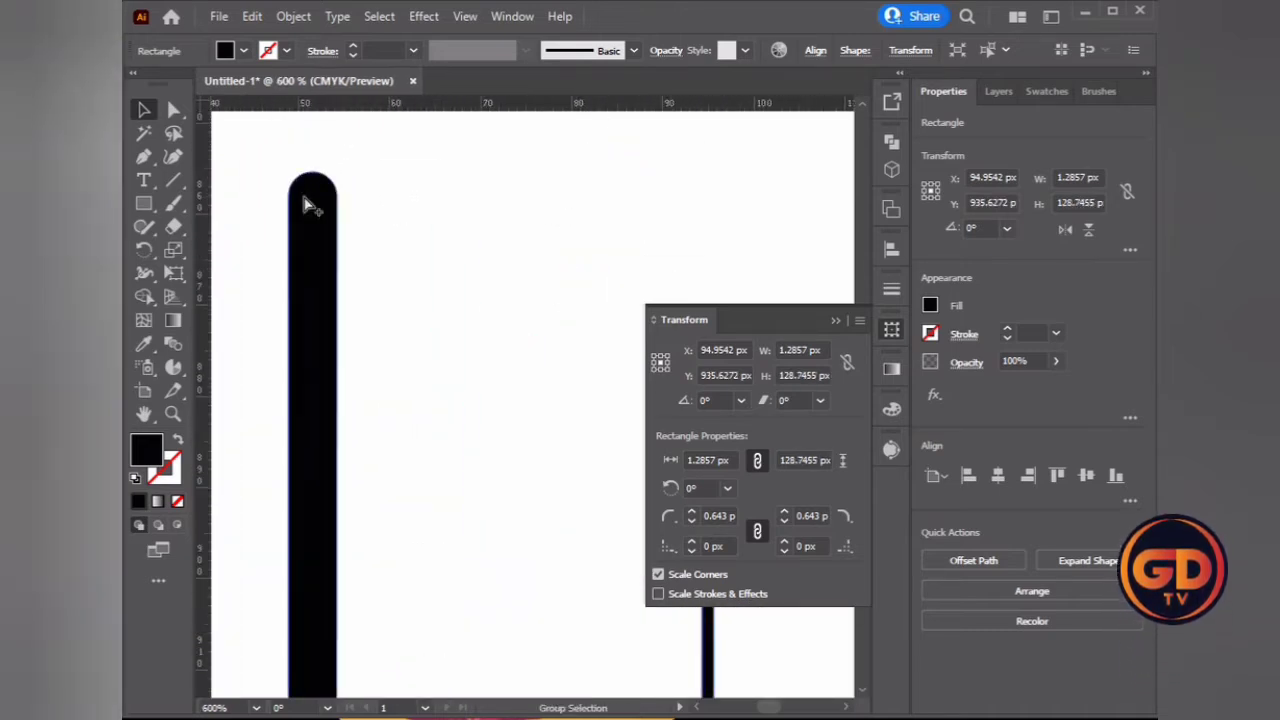
{"action": "scroll", "coordinate": [551, 257], "scroll_direction": "up", "scroll_amount": 2}
Place a copy of the tall bar beside it and make the copy much thinner.
{"action": "left_click", "coordinate": [546, 311]}
{"action": "scroll", "coordinate": [546, 311], "scroll_direction": "down", "scroll_amount": 5}
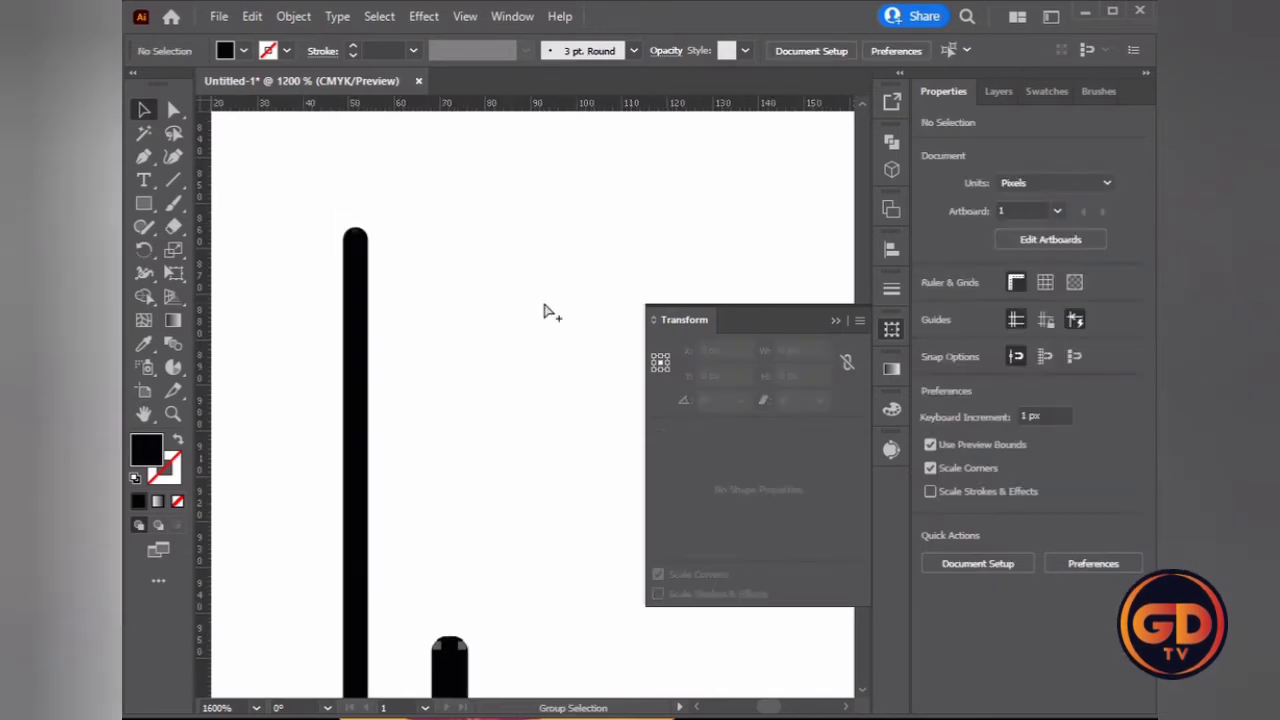
{"action": "left_click_drag", "start_coordinate": [362, 279], "coordinate": [518, 283]}
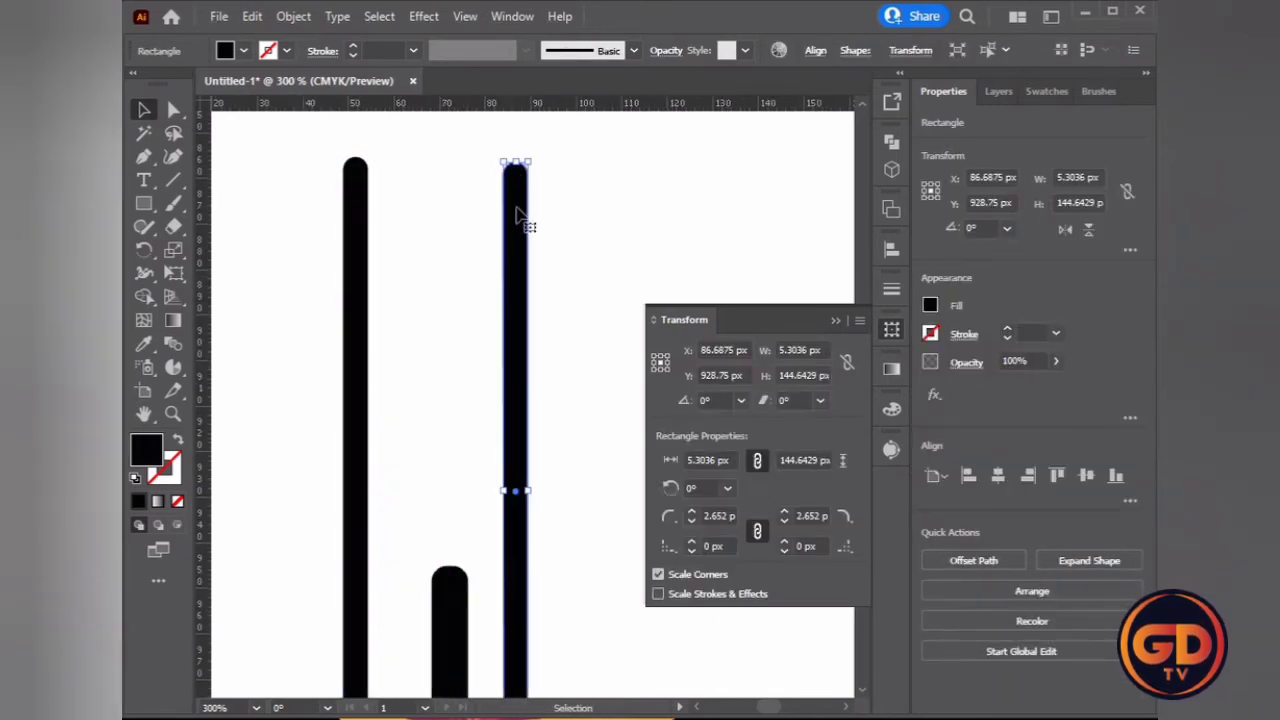
{"action": "scroll", "coordinate": [528, 290], "scroll_direction": "up", "scroll_amount": 4}
{"action": "left_click_drag", "start_coordinate": [540, 449], "coordinate": [456, 457]}
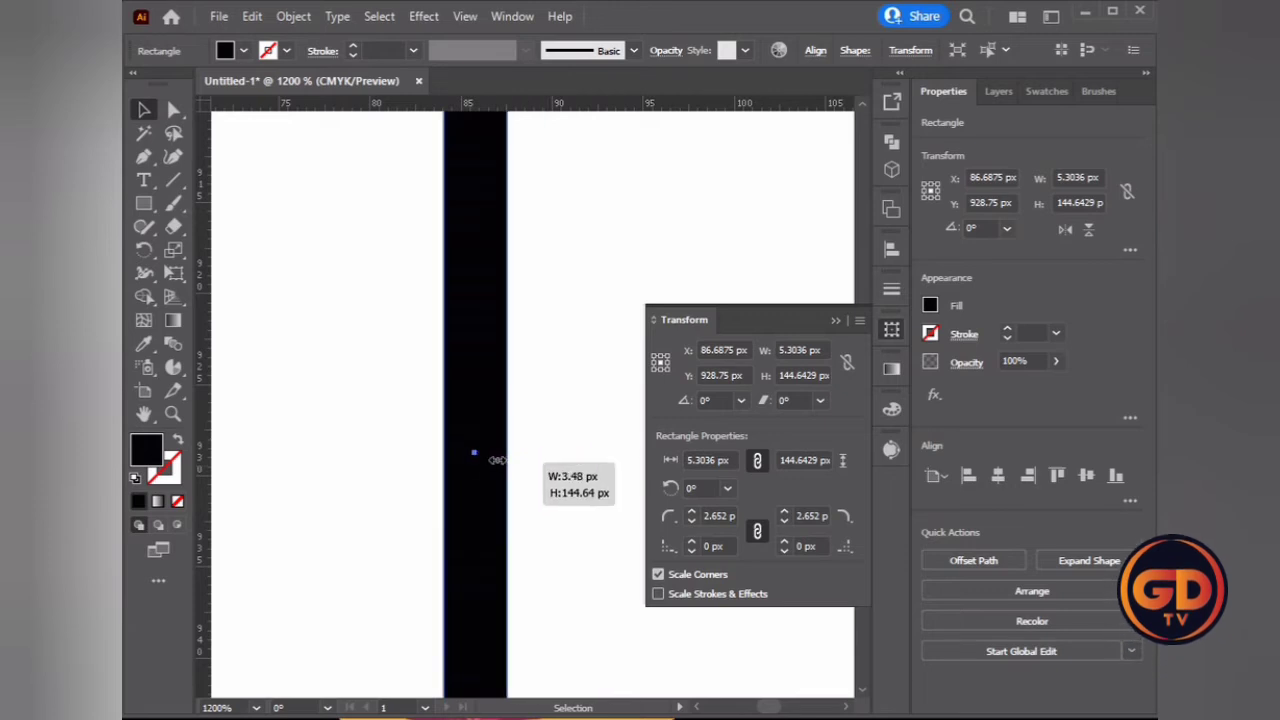
{"action": "left_click", "coordinate": [470, 420]}
{"action": "scroll", "coordinate": [465, 380], "scroll_direction": "down", "scroll_amount": 6}
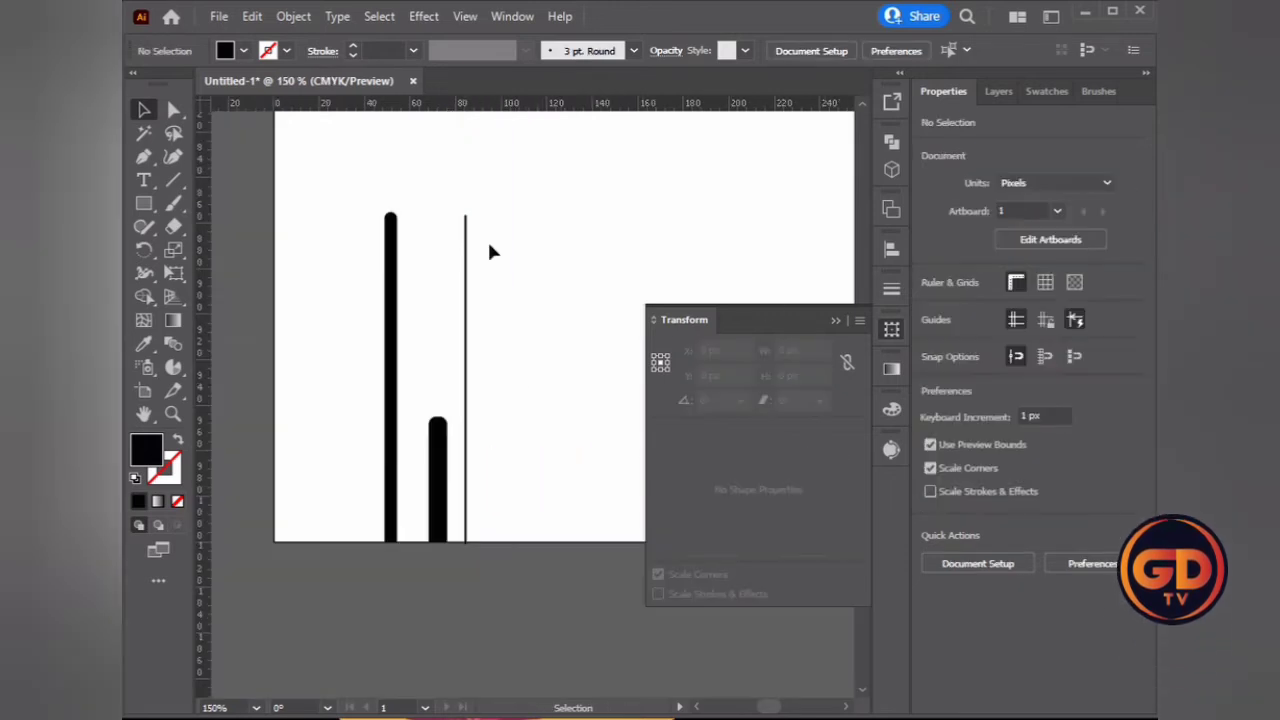
{"action": "scroll", "coordinate": [489, 245], "scroll_direction": "up", "scroll_amount": 3}
{"action": "scroll", "coordinate": [460, 225], "scroll_direction": "up", "scroll_amount": 3}
{"action": "scroll", "coordinate": [470, 225], "scroll_direction": "up", "scroll_amount": 3}
{"action": "left_click", "coordinate": [468, 210]}
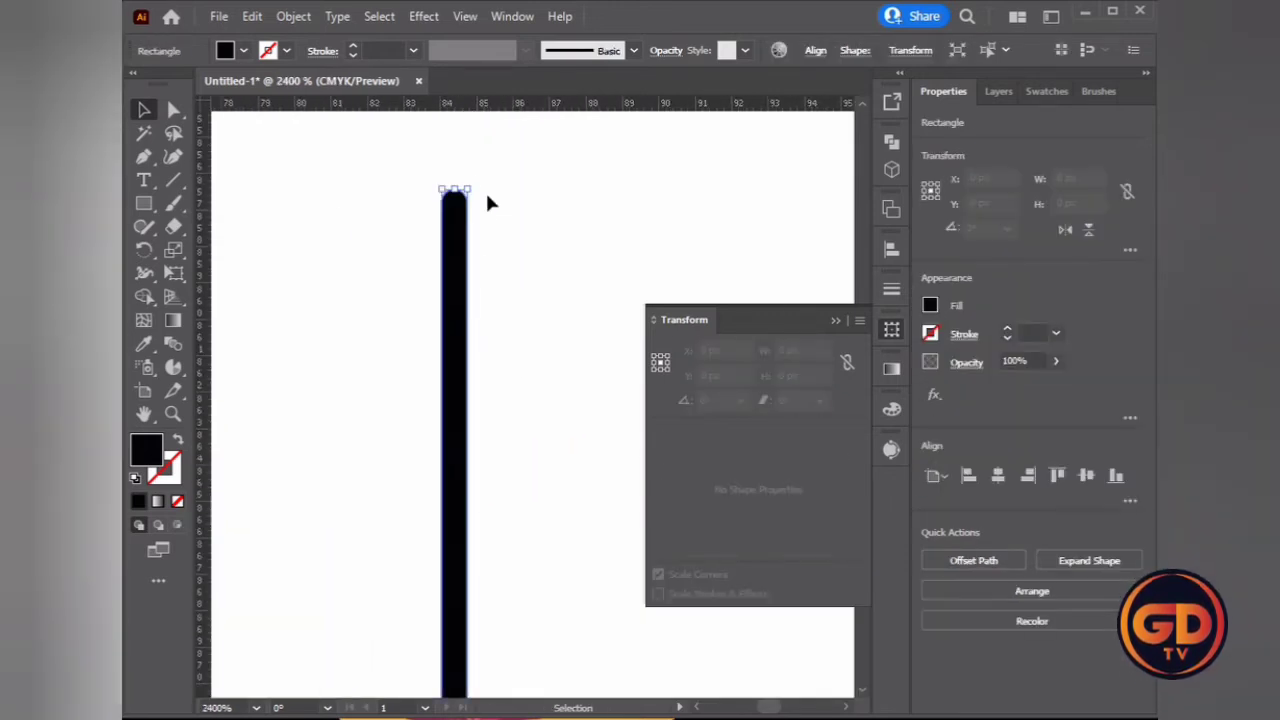
{"action": "left_click_drag", "start_coordinate": [467, 190], "coordinate": [480, 195]}
Return the view to actual size and move the short rounded bar onto the wide black bar.
{"action": "key", "text": "ctrl+1"}
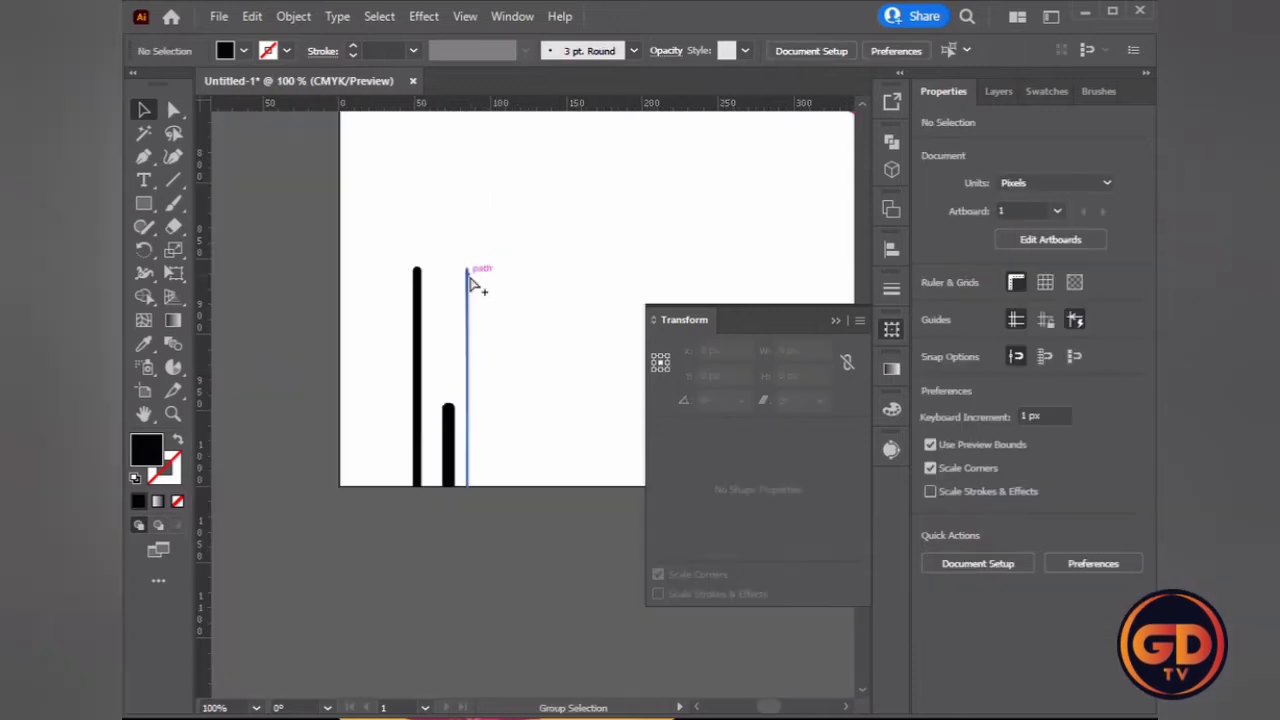
{"action": "left_click", "coordinate": [811, 371]}
{"action": "scroll", "coordinate": [436, 462], "scroll_direction": "up", "scroll_amount": 5}
{"action": "left_click", "coordinate": [530, 380]}
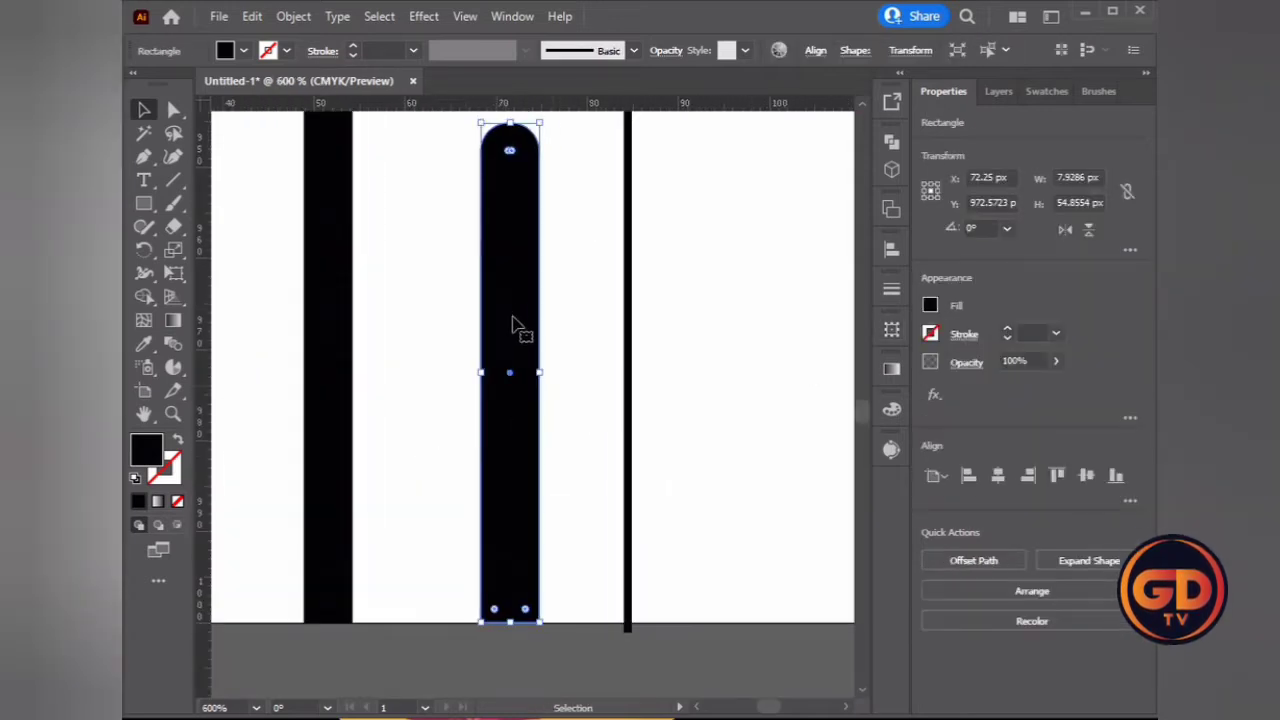
{"action": "mouse_move", "coordinate": [512, 325]}
{"action": "left_mouse_down"}
{"action": "mouse_move", "coordinate": [334, 300]}
{"action": "mouse_move", "coordinate": [333, 340]}
{"action": "mouse_move", "coordinate": [306, 369]}
{"action": "mouse_move", "coordinate": [409, 300]}
{"action": "left_mouse_up"}
{"action": "scroll", "coordinate": [422, 345], "scroll_direction": "down", "scroll_amount": 2}
{"action": "scroll", "coordinate": [420, 345], "scroll_direction": "down", "scroll_amount": 3}
{"action": "scroll", "coordinate": [640, 297], "scroll_direction": "down", "scroll_amount": 1}
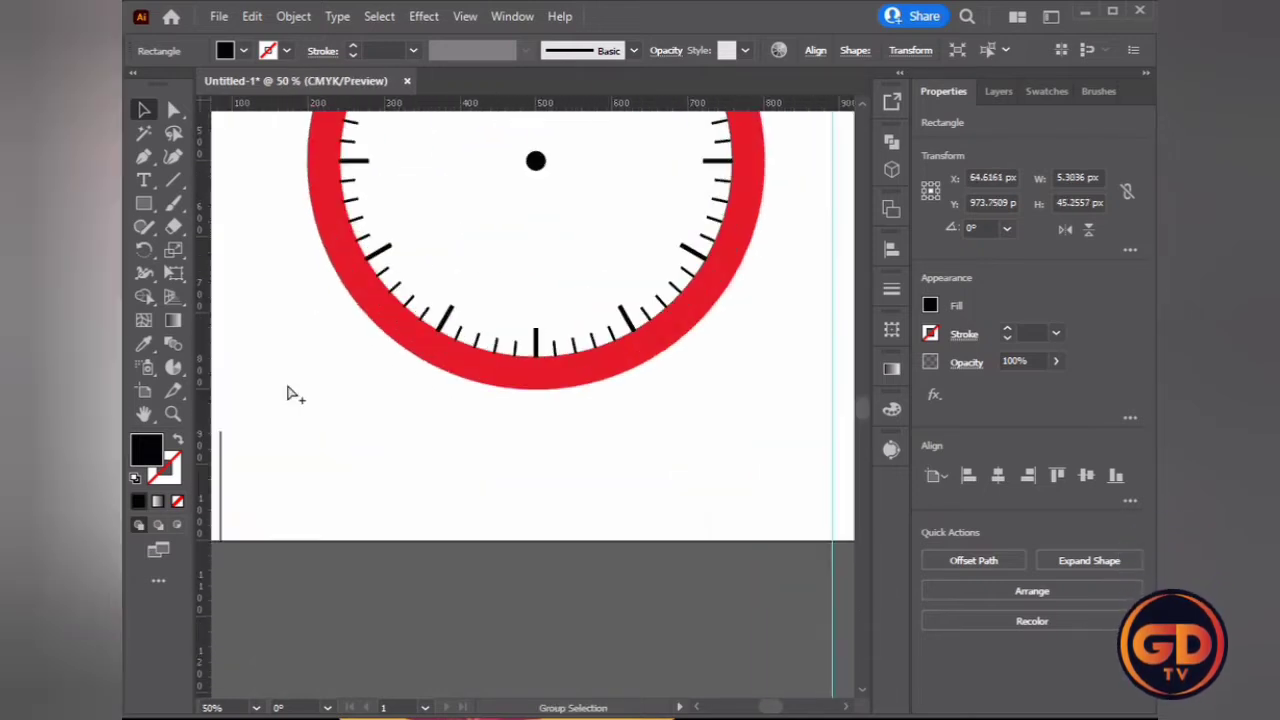
{"action": "scroll", "coordinate": [286, 391], "scroll_direction": "down", "scroll_amount": 1}
Move the long thin bar onto the centre dot and extend it both downward and upward.
{"action": "mouse_move", "coordinate": [423, 351]}
{"action": "left_mouse_down"}
{"action": "mouse_move", "coordinate": [378, 378]}
{"action": "mouse_move", "coordinate": [543, 152]}
{"action": "left_mouse_up"}
{"action": "scroll", "coordinate": [571, 257], "scroll_direction": "up", "scroll_amount": 1}
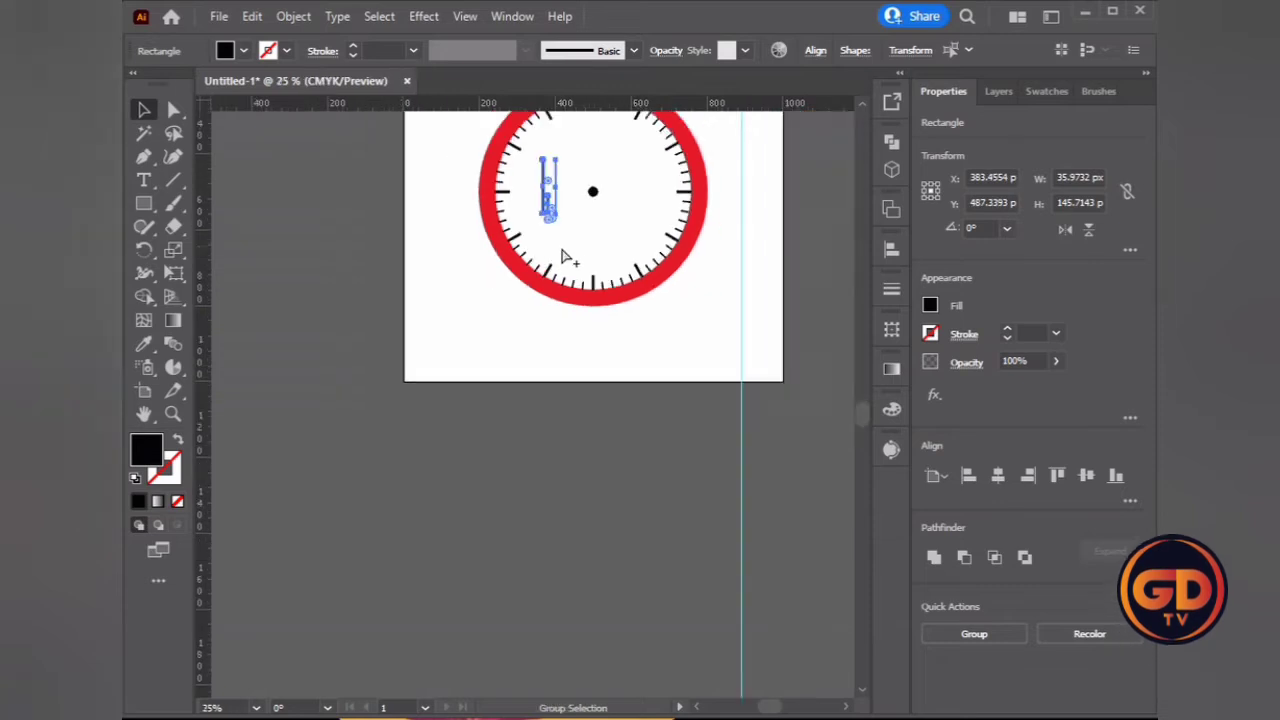
{"action": "scroll", "coordinate": [520, 394], "scroll_direction": "up", "scroll_amount": 1}
{"action": "scroll", "coordinate": [550, 230], "scroll_direction": "up", "scroll_amount": 1}
{"action": "left_click", "coordinate": [549, 230]}
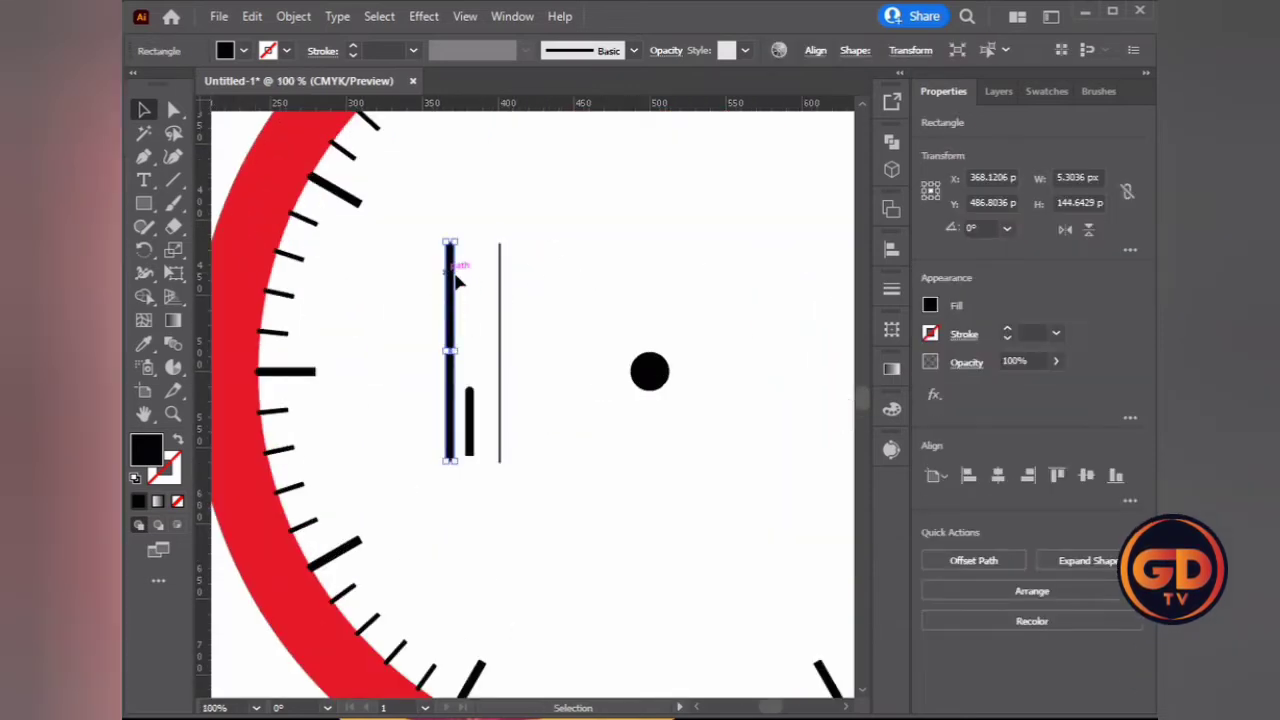
{"action": "left_click_drag", "start_coordinate": [449, 277], "coordinate": [650, 202]}
{"action": "scroll", "coordinate": [645, 400], "scroll_direction": "up", "scroll_amount": 2}
{"action": "scroll", "coordinate": [630, 390], "scroll_direction": "up", "scroll_amount": 3}
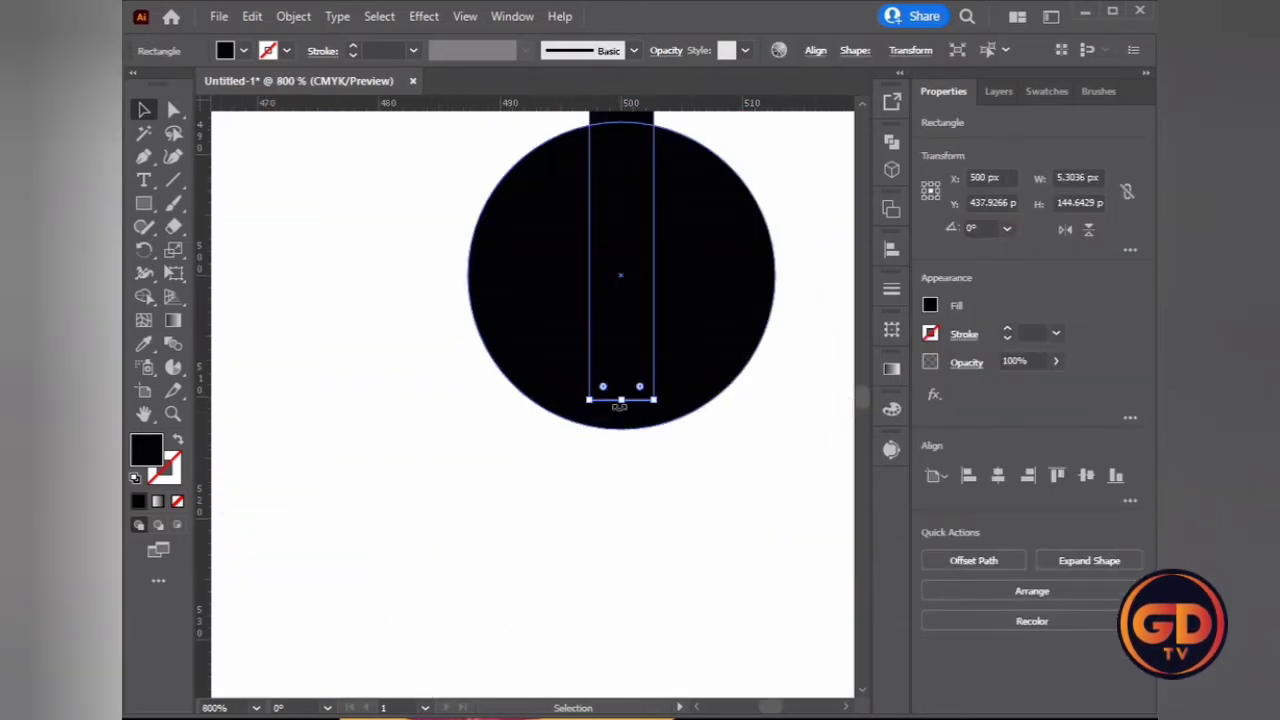
{"action": "left_click_drag", "start_coordinate": [620, 392], "coordinate": [620, 650]}
{"action": "scroll", "coordinate": [517, 443], "scroll_direction": "down", "scroll_amount": 1}
{"action": "scroll", "coordinate": [517, 443], "scroll_direction": "down", "scroll_amount": 5}
{"action": "scroll", "coordinate": [566, 326], "scroll_direction": "up", "scroll_amount": 3}
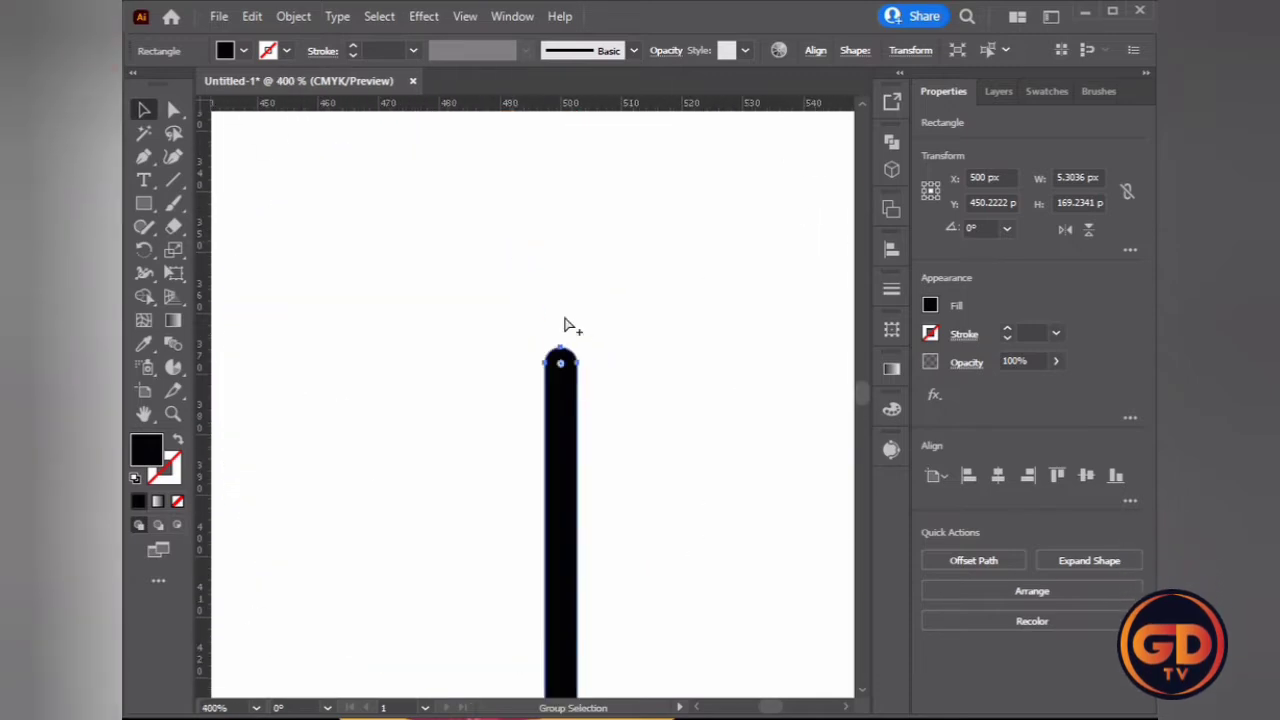
{"action": "scroll", "coordinate": [600, 330], "scroll_direction": "up", "scroll_amount": 2}
{"action": "scroll", "coordinate": [629, 257], "scroll_direction": "down", "scroll_amount": 3}
{"action": "scroll", "coordinate": [629, 257], "scroll_direction": "down", "scroll_amount": 3}
{"action": "left_click_drag", "start_coordinate": [617, 200], "coordinate": [617, 171]}
{"action": "scroll", "coordinate": [622, 327], "scroll_direction": "up", "scroll_amount": 2}
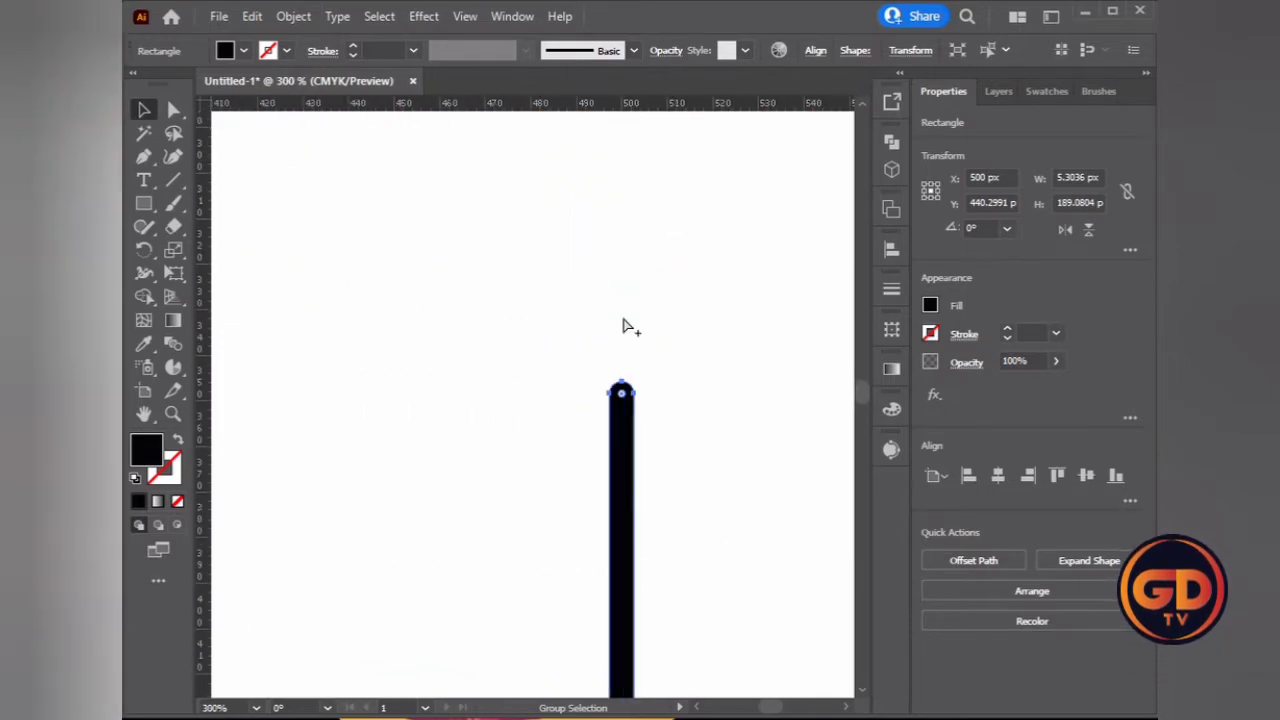
{"action": "scroll", "coordinate": [640, 330], "scroll_direction": "down", "scroll_amount": 2}
{"action": "scroll", "coordinate": [648, 280], "scroll_direction": "up", "scroll_amount": 1}
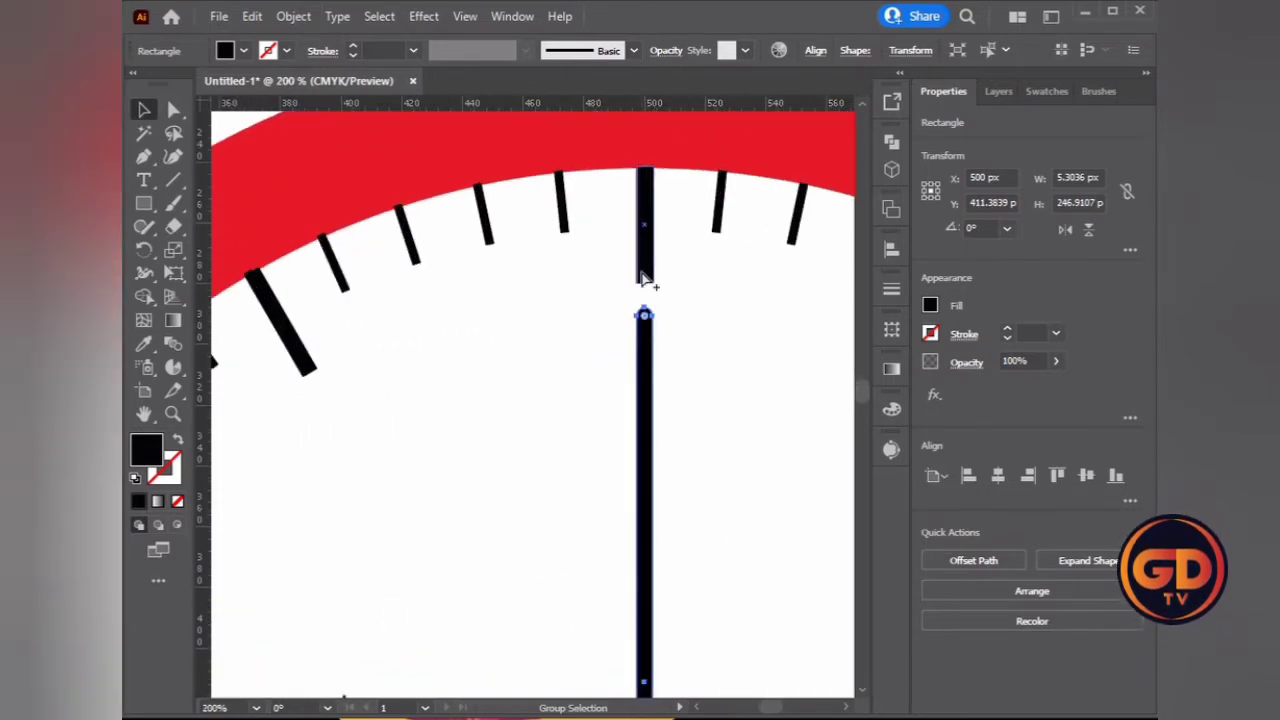
Lay the small bar horizontally on the centre dot, stretching it to about 124 px toward 3 o'clock.
{"action": "left_click", "coordinate": [578, 358]}
{"action": "scroll", "coordinate": [578, 358], "scroll_direction": "down", "scroll_amount": 3}
{"action": "scroll", "coordinate": [606, 400], "scroll_direction": "up", "scroll_amount": 2}
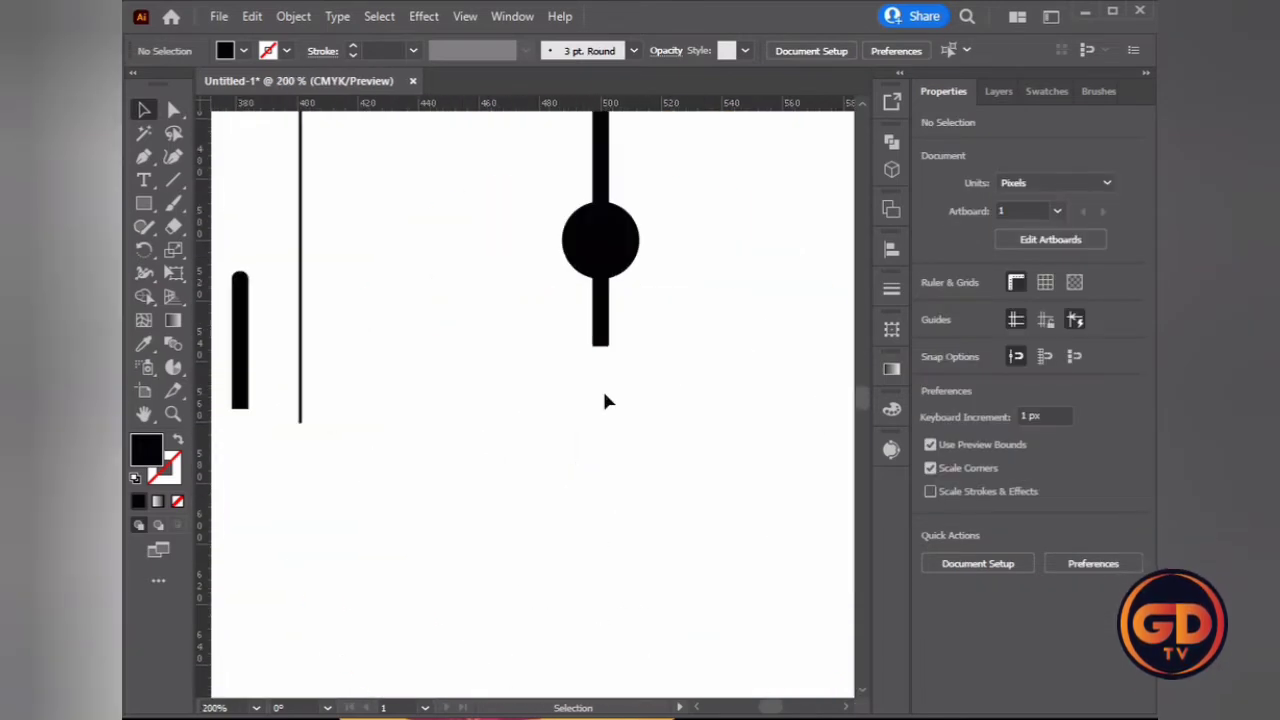
{"action": "left_click", "coordinate": [420, 350]}
{"action": "mouse_move", "coordinate": [459, 357]}
{"action": "left_mouse_down"}
{"action": "mouse_move", "coordinate": [445, 372]}
{"action": "mouse_move", "coordinate": [612, 323]}
{"action": "left_mouse_up"}
{"action": "scroll", "coordinate": [640, 320], "scroll_direction": "up", "scroll_amount": 3}
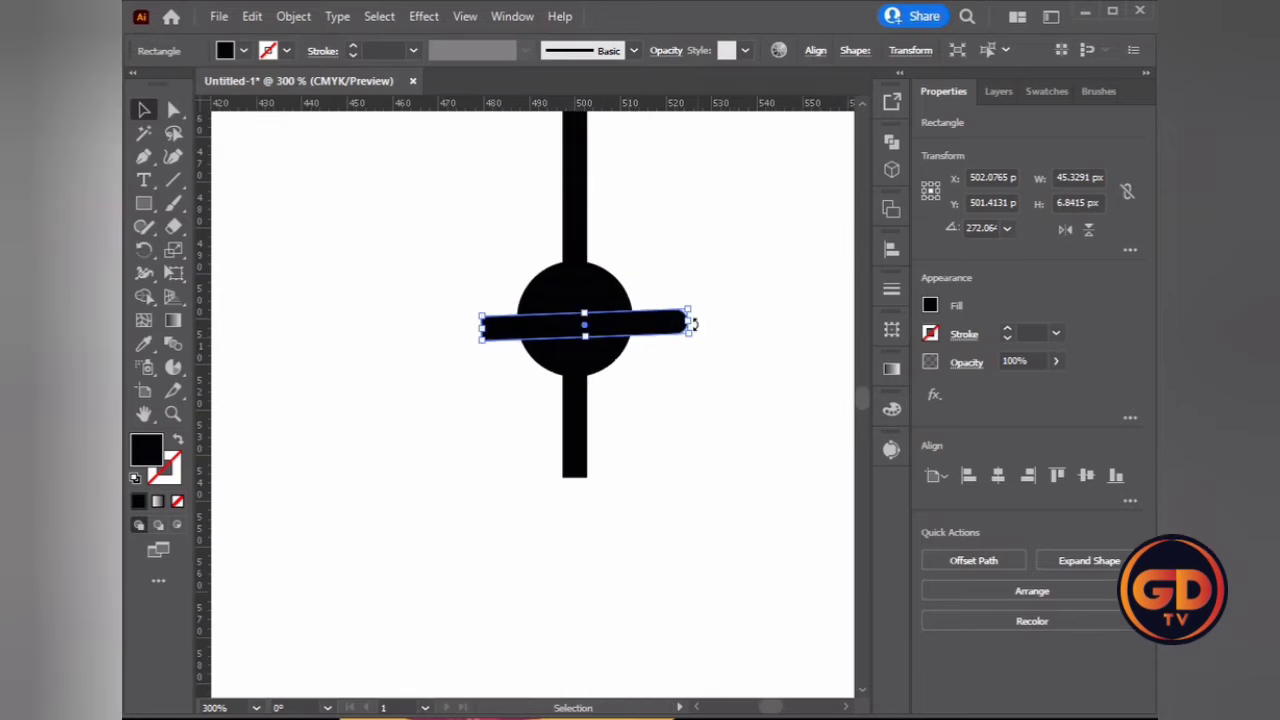
{"action": "left_click_drag", "start_coordinate": [694, 320], "coordinate": [725, 318]}
{"action": "scroll", "coordinate": [537, 327], "scroll_direction": "down", "scroll_amount": 4}
{"action": "scroll", "coordinate": [537, 327], "scroll_direction": "up", "scroll_amount": 1}
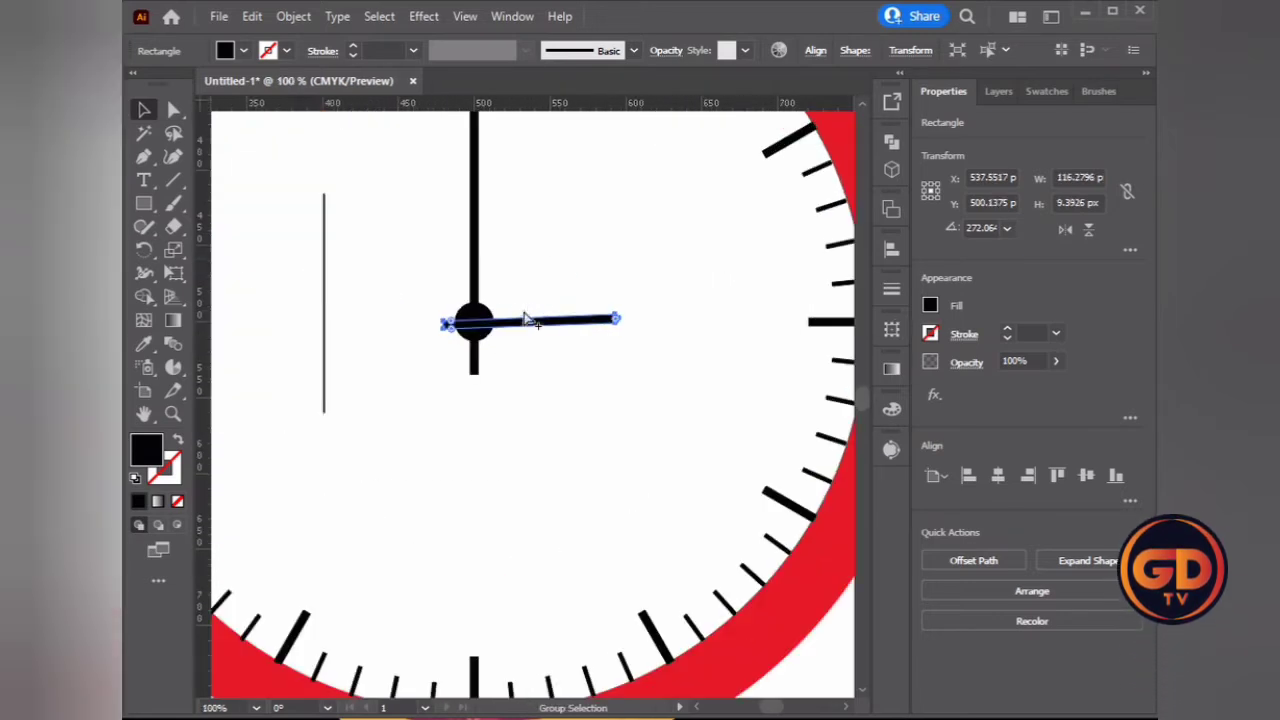
{"action": "left_click", "coordinate": [549, 266]}
{"action": "left_click", "coordinate": [610, 320]}
{"action": "scroll", "coordinate": [618, 325], "scroll_direction": "up", "scroll_amount": 4}
{"action": "scroll", "coordinate": [634, 289], "scroll_direction": "down", "scroll_amount": 2}
{"action": "mouse_move", "coordinate": [621, 327]}
{"action": "left_mouse_down"}
{"action": "mouse_move", "coordinate": [654, 326]}
{"action": "mouse_move", "coordinate": [666, 300]}
{"action": "left_mouse_up"}
{"action": "left_click", "coordinate": [577, 266]}
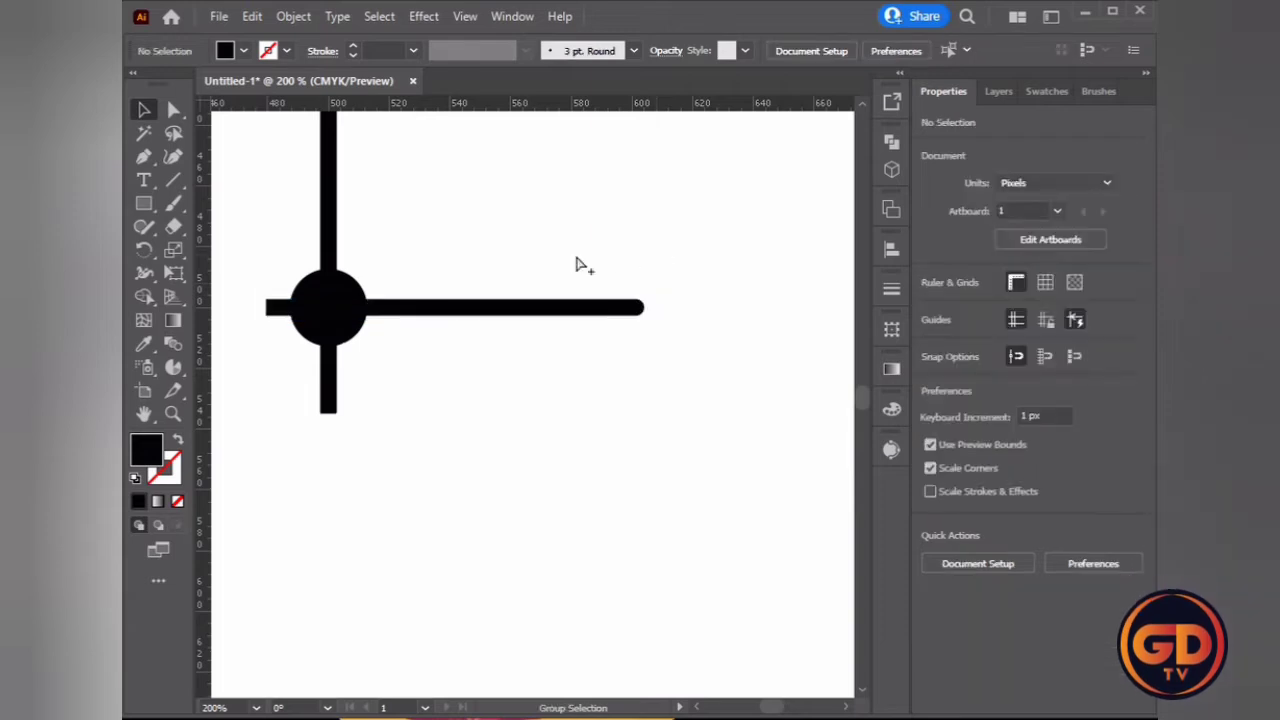
{"action": "scroll", "coordinate": [577, 250], "scroll_direction": "down", "scroll_amount": 3}
Widen the thin vertical line slightly, rotate it diagonally and snap its lower end to the centre dot.
{"action": "left_click", "coordinate": [392, 258]}
{"action": "scroll", "coordinate": [388, 320], "scroll_direction": "up", "scroll_amount": 3}
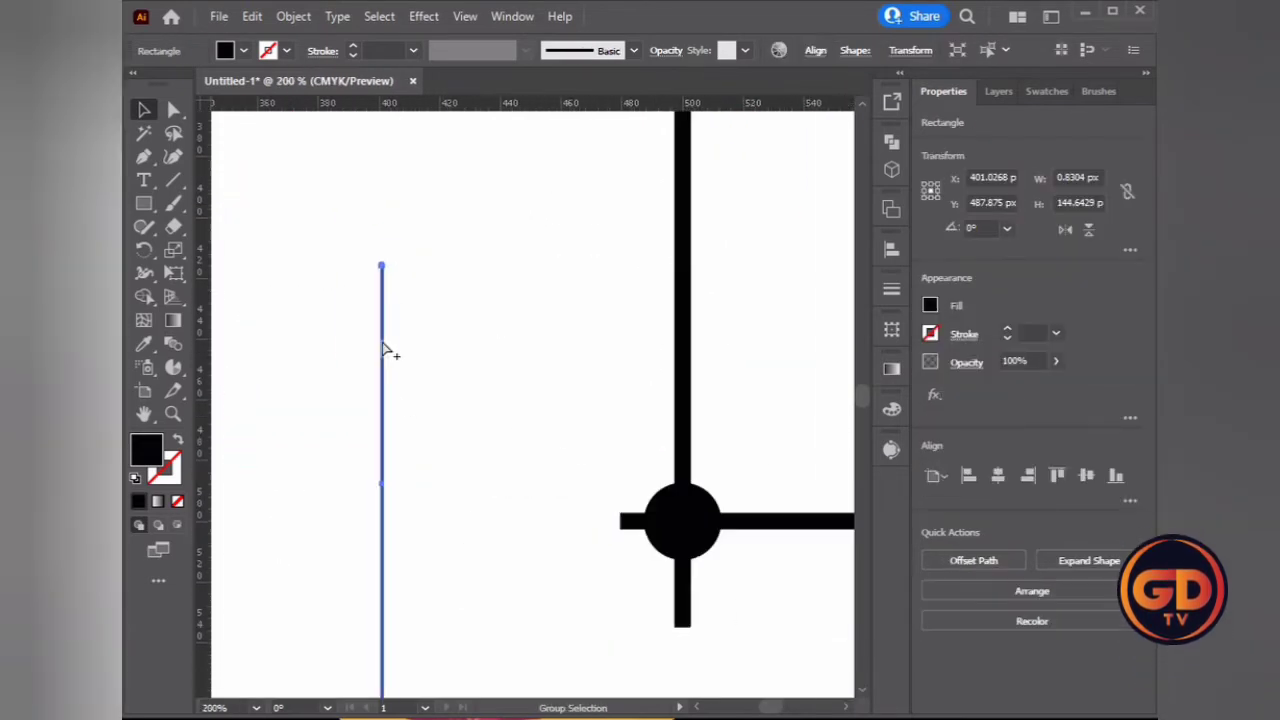
{"action": "scroll", "coordinate": [300, 500], "scroll_direction": "up", "scroll_amount": 5}
{"action": "scroll", "coordinate": [500, 500], "scroll_direction": "up", "scroll_amount": 4}
{"action": "left_click_drag", "start_coordinate": [519, 471], "coordinate": [546, 471]}
{"action": "scroll", "coordinate": [437, 475], "scroll_direction": "down", "scroll_amount": 10}
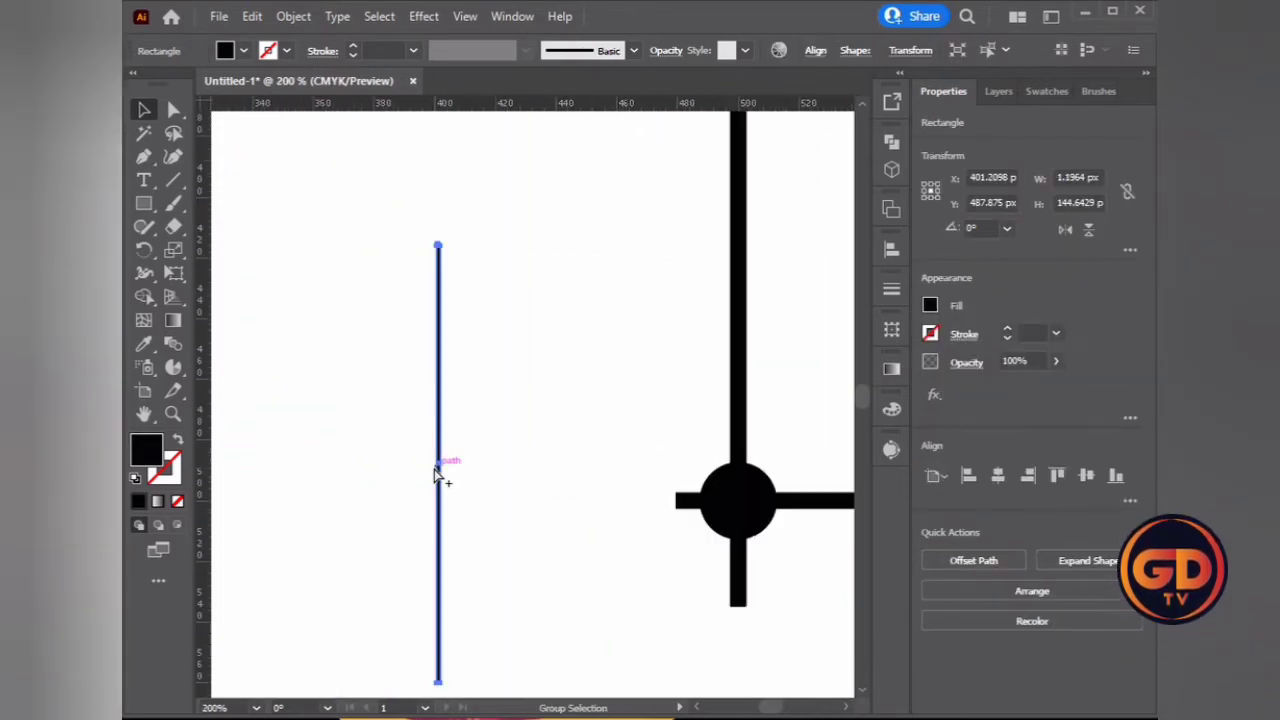
{"action": "left_click_drag", "start_coordinate": [447, 238], "coordinate": [318, 362]}
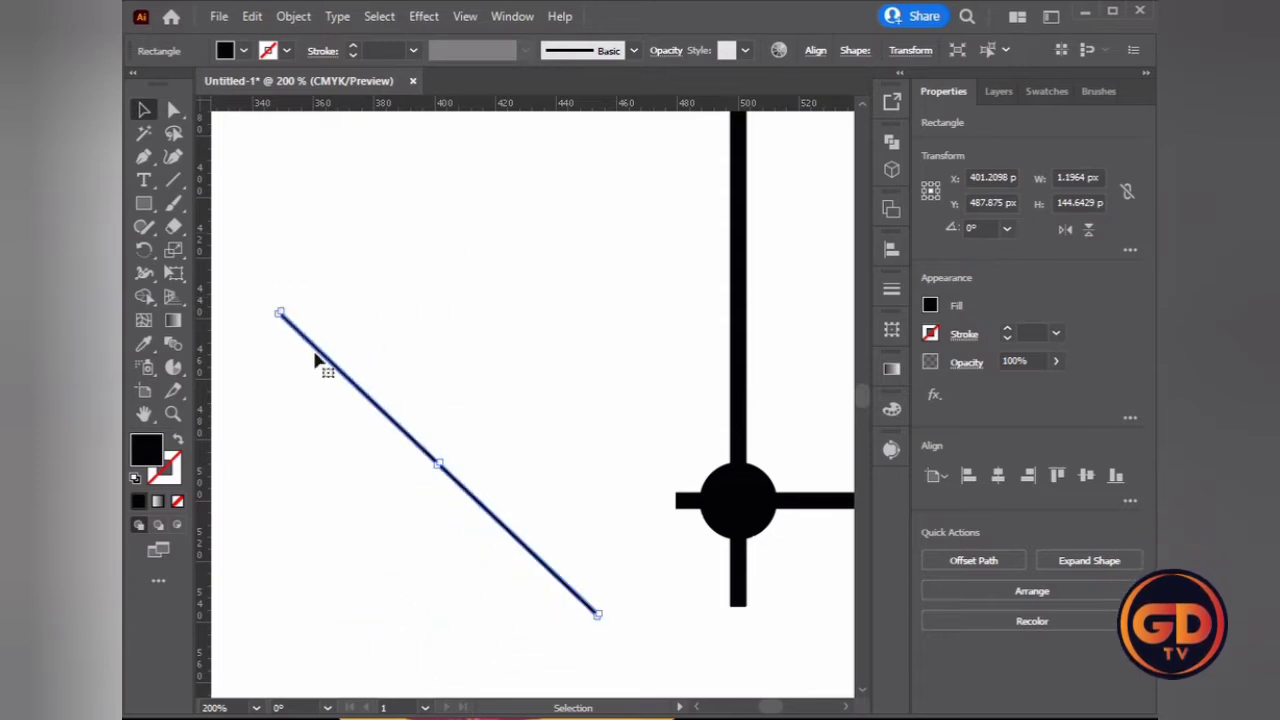
{"action": "left_click_drag", "start_coordinate": [508, 531], "coordinate": [690, 455]}
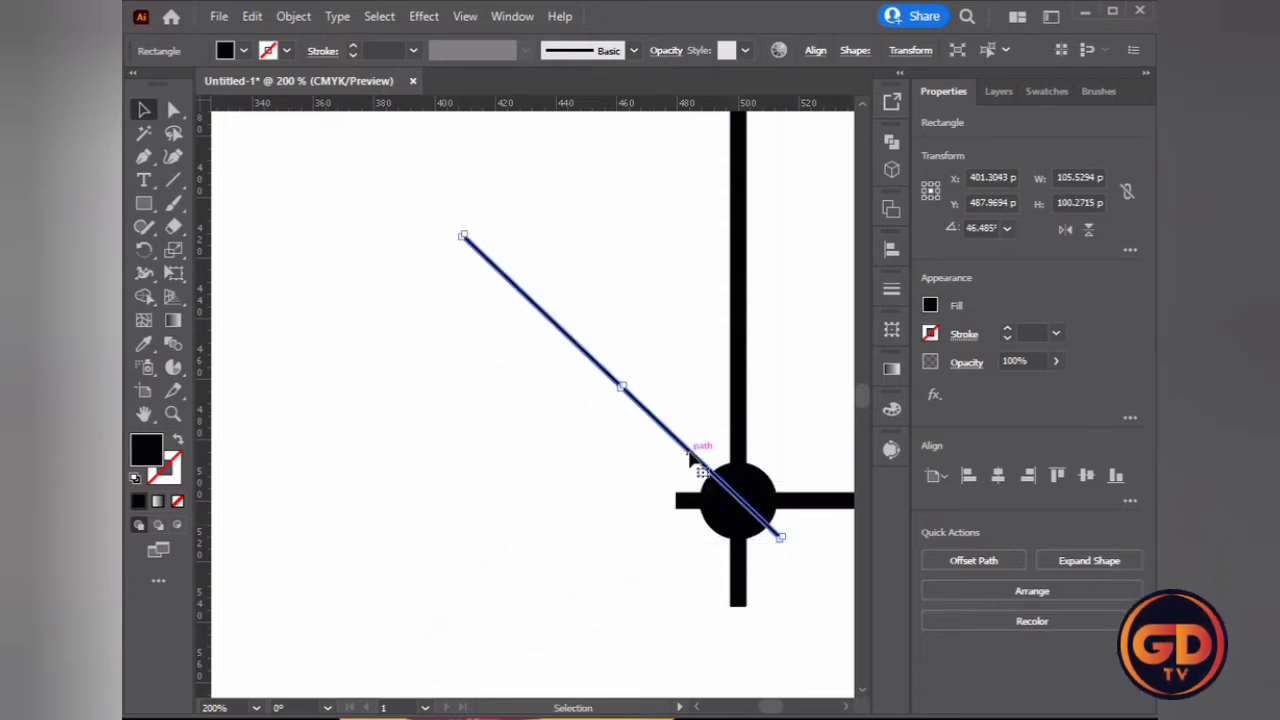
Drag the second hand's upper anchor outward toward the upper-left rim.
{"action": "scroll", "coordinate": [447, 245], "scroll_direction": "up", "scroll_amount": 5}
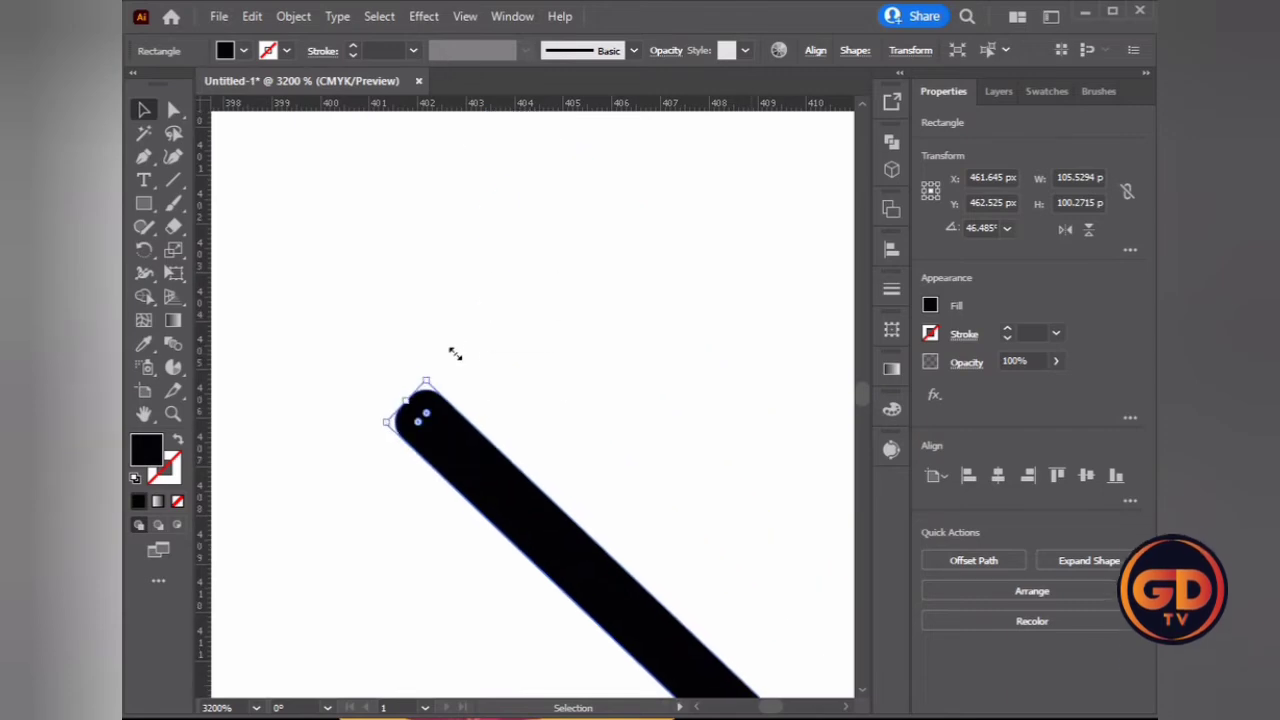
{"action": "scroll", "coordinate": [451, 351], "scroll_direction": "down", "scroll_amount": 8}
{"action": "left_click_drag", "start_coordinate": [451, 351], "coordinate": [450, 360]}
{"action": "scroll", "coordinate": [447, 358], "scroll_direction": "up", "scroll_amount": 8}
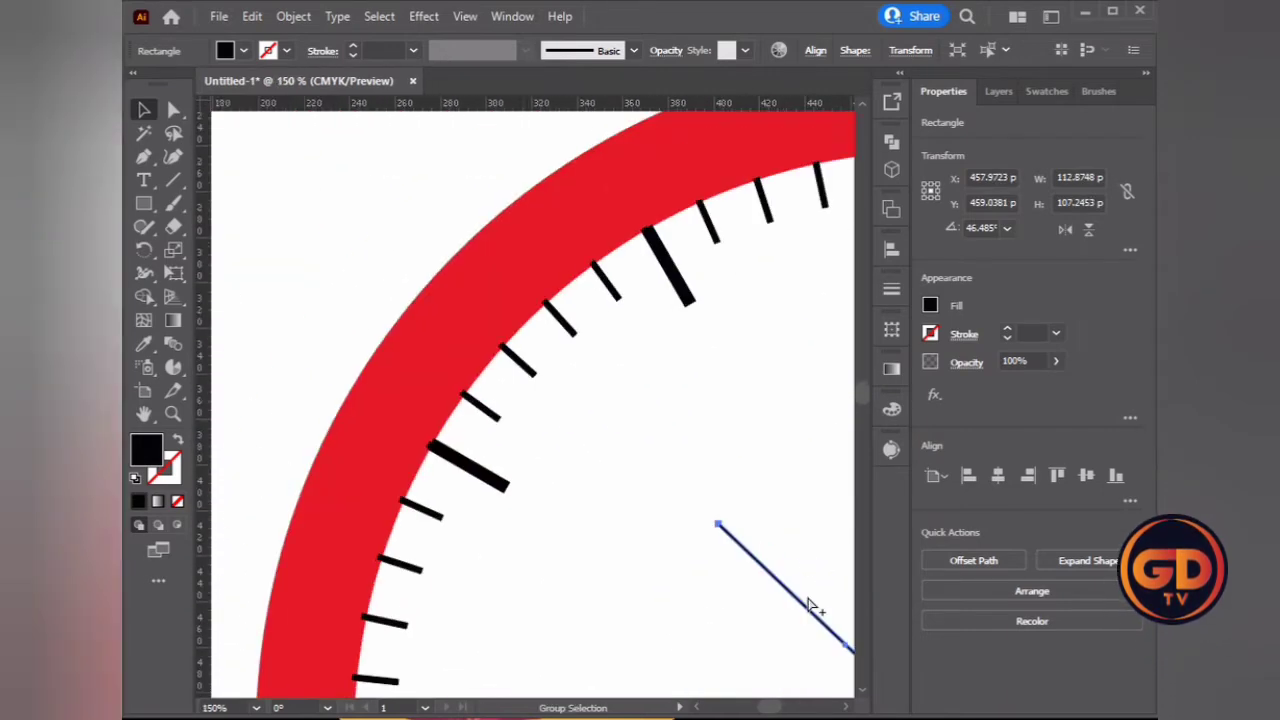
{"action": "left_click_drag", "start_coordinate": [587, 407], "coordinate": [280, 208]}
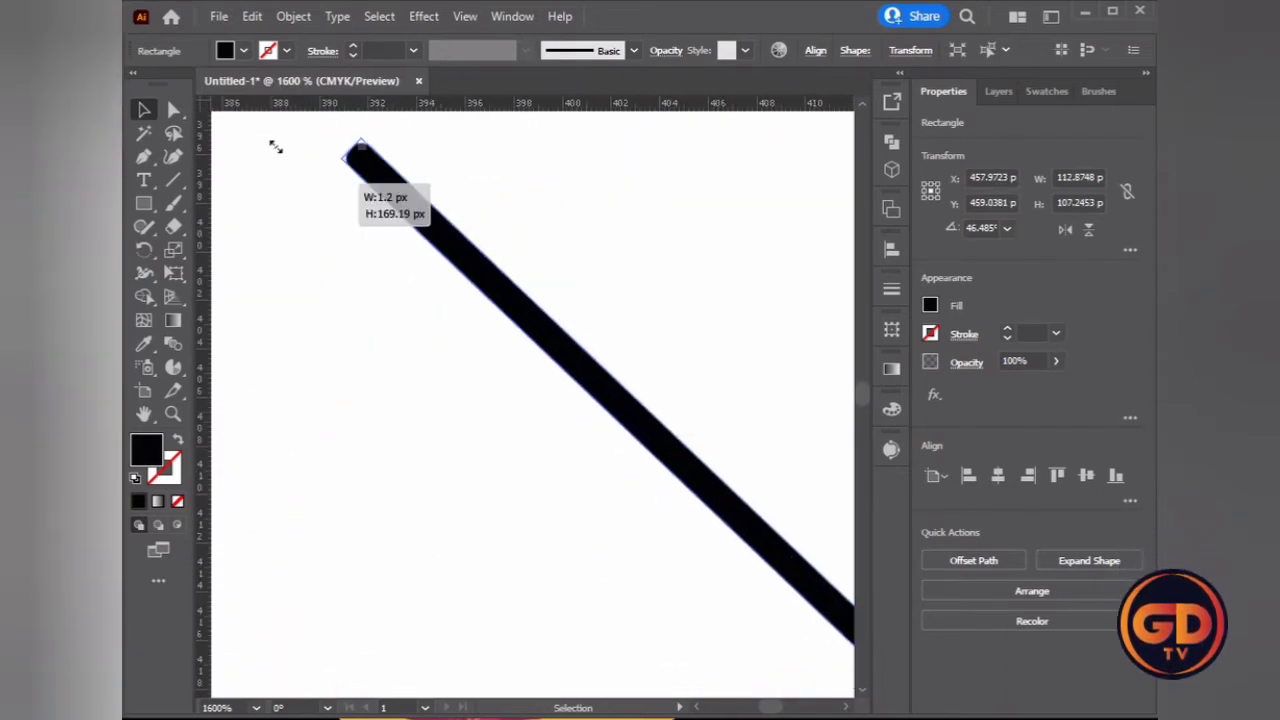
{"action": "scroll", "coordinate": [470, 365], "scroll_direction": "down", "scroll_amount": 4}
{"action": "scroll", "coordinate": [554, 505], "scroll_direction": "up", "scroll_amount": 2}
{"action": "scroll", "coordinate": [570, 460], "scroll_direction": "up", "scroll_amount": 4}
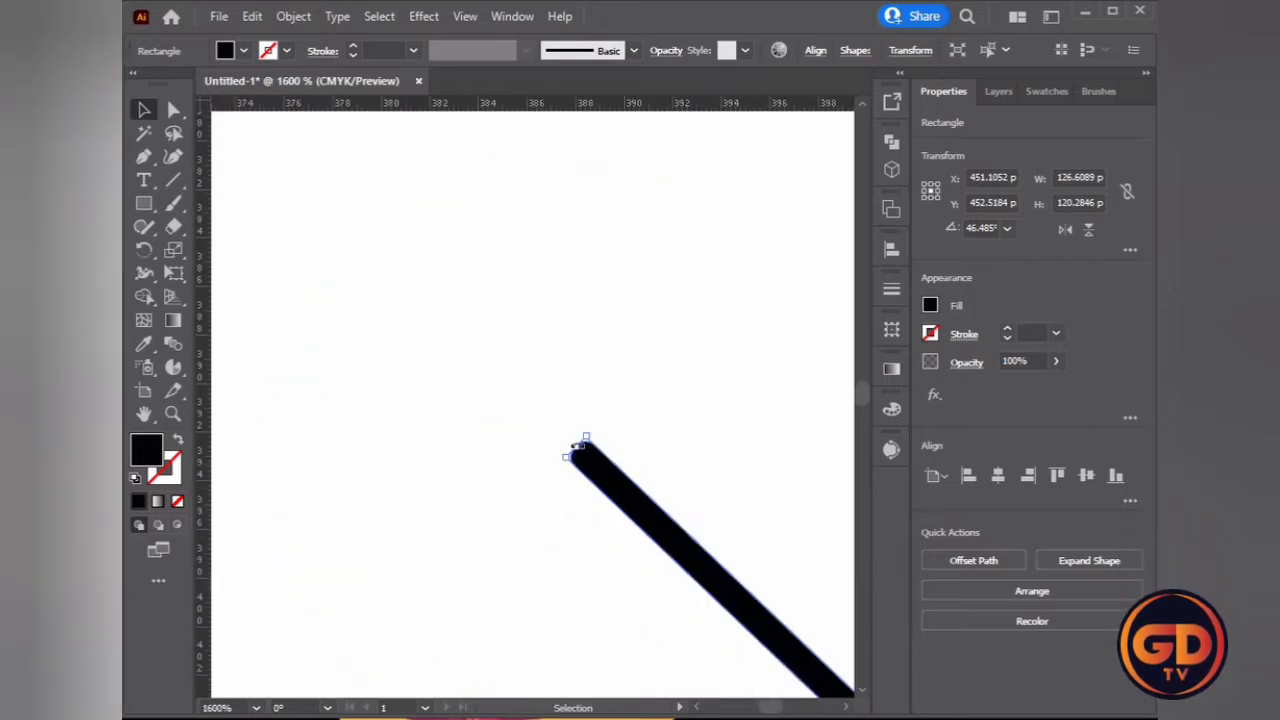
{"action": "left_click_drag", "start_coordinate": [576, 441], "coordinate": [235, 125]}
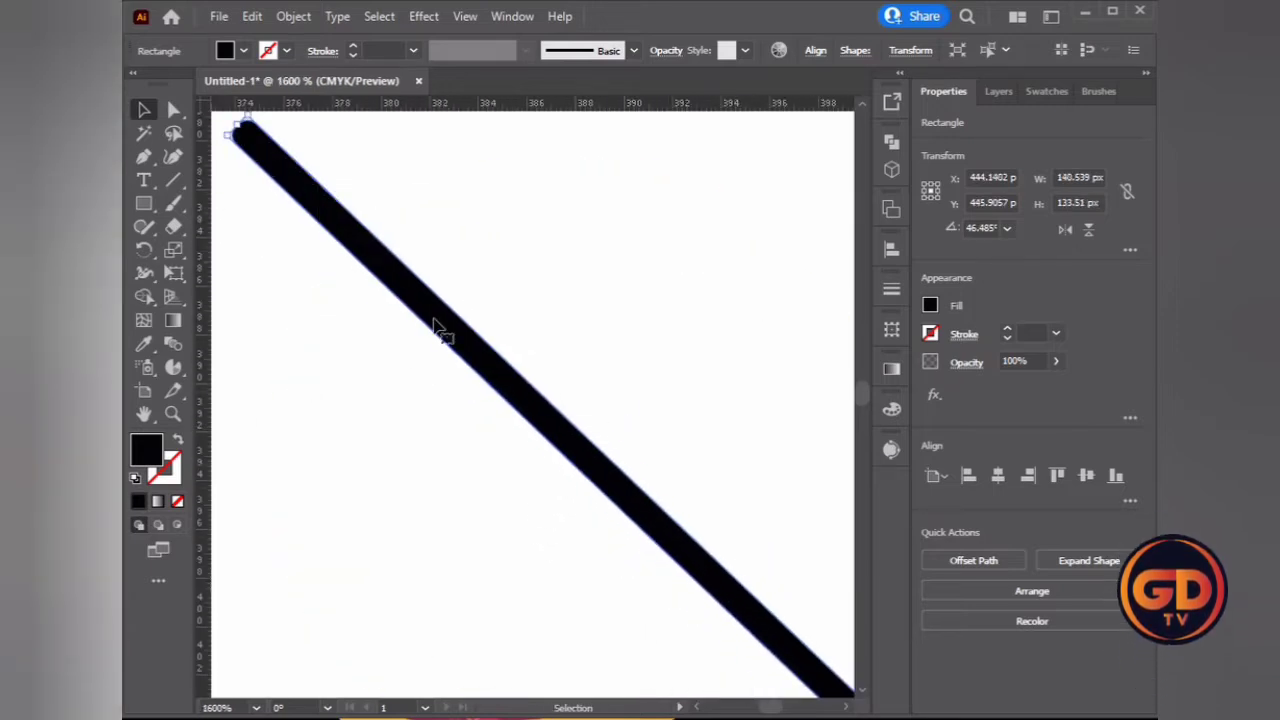
{"action": "scroll", "coordinate": [460, 329], "scroll_direction": "down", "scroll_amount": 8}
{"action": "scroll", "coordinate": [420, 315], "scroll_direction": "up", "scroll_amount": 6}
{"action": "scroll", "coordinate": [660, 425], "scroll_direction": "up", "scroll_amount": 2}
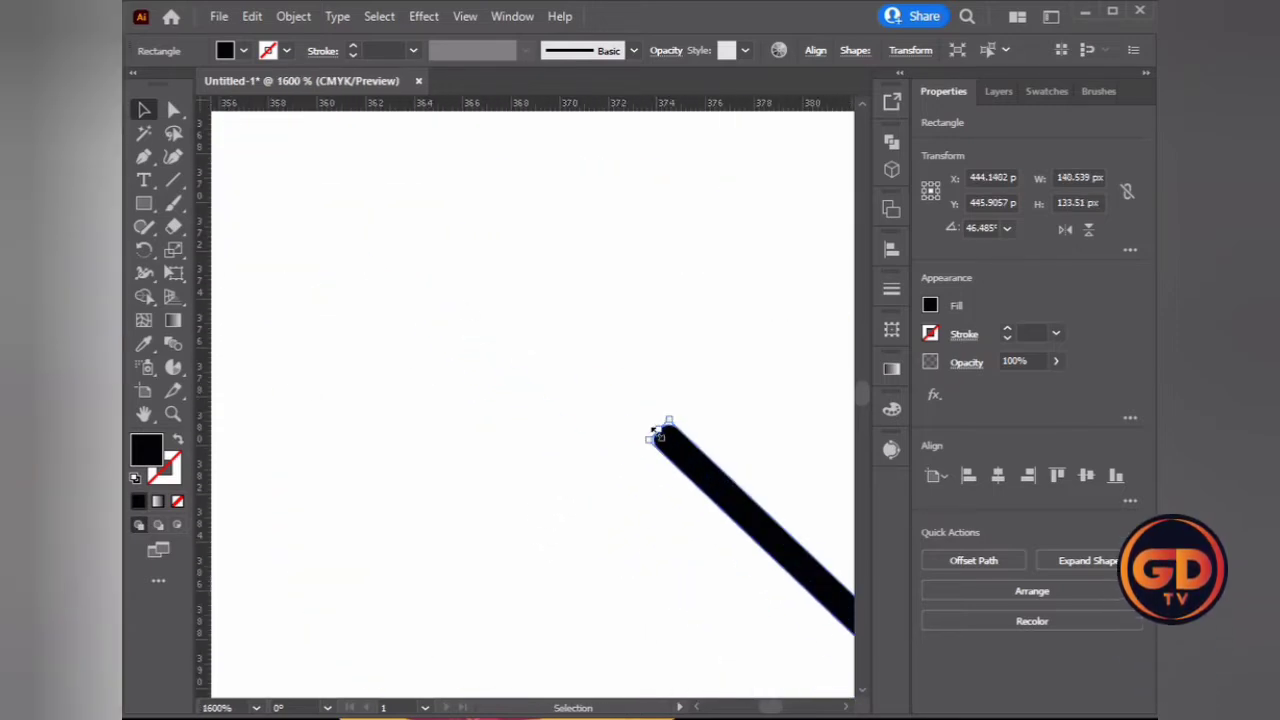
{"action": "left_click_drag", "start_coordinate": [655, 432], "coordinate": [345, 105]}
{"action": "scroll", "coordinate": [503, 471], "scroll_direction": "down", "scroll_amount": 5}
{"action": "scroll", "coordinate": [509, 480], "scroll_direction": "down", "scroll_amount": 3}
{"action": "scroll", "coordinate": [493, 455], "scroll_direction": "up", "scroll_amount": 2}
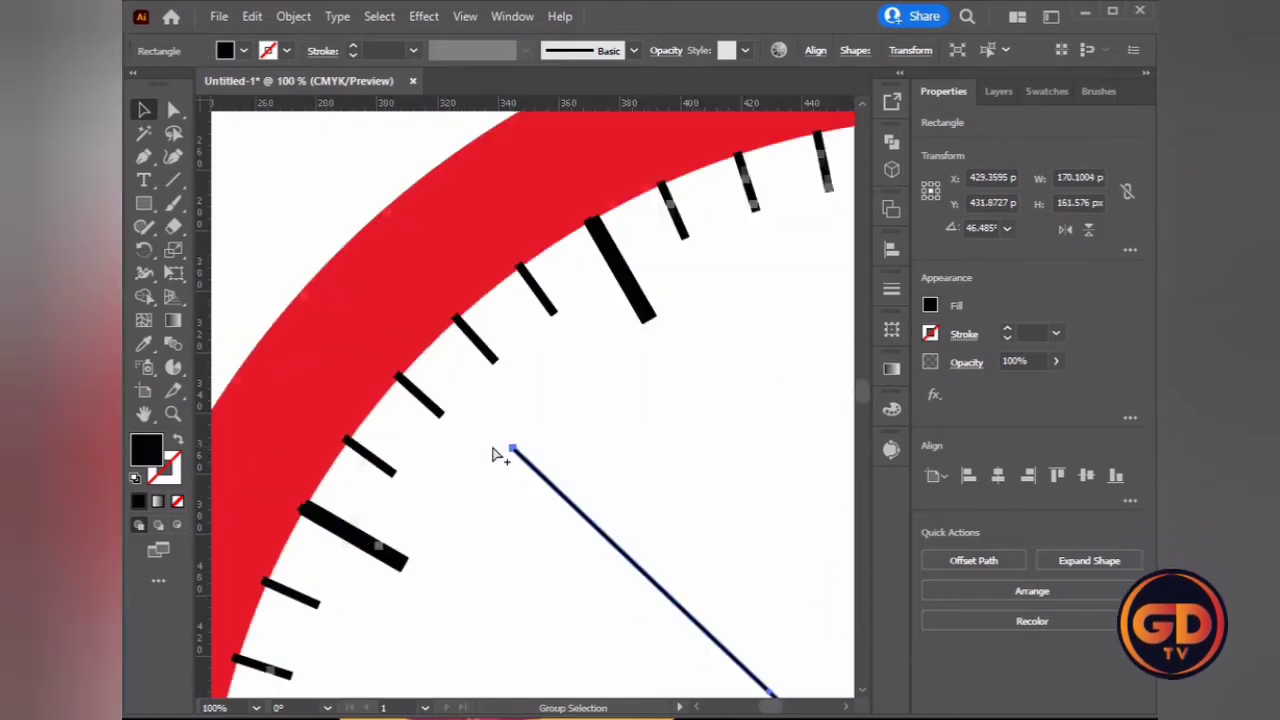
{"action": "scroll", "coordinate": [497, 455], "scroll_direction": "down", "scroll_amount": 2}
{"action": "left_click", "coordinate": [673, 487]}
{"action": "scroll", "coordinate": [522, 403], "scroll_direction": "down", "scroll_amount": 2}
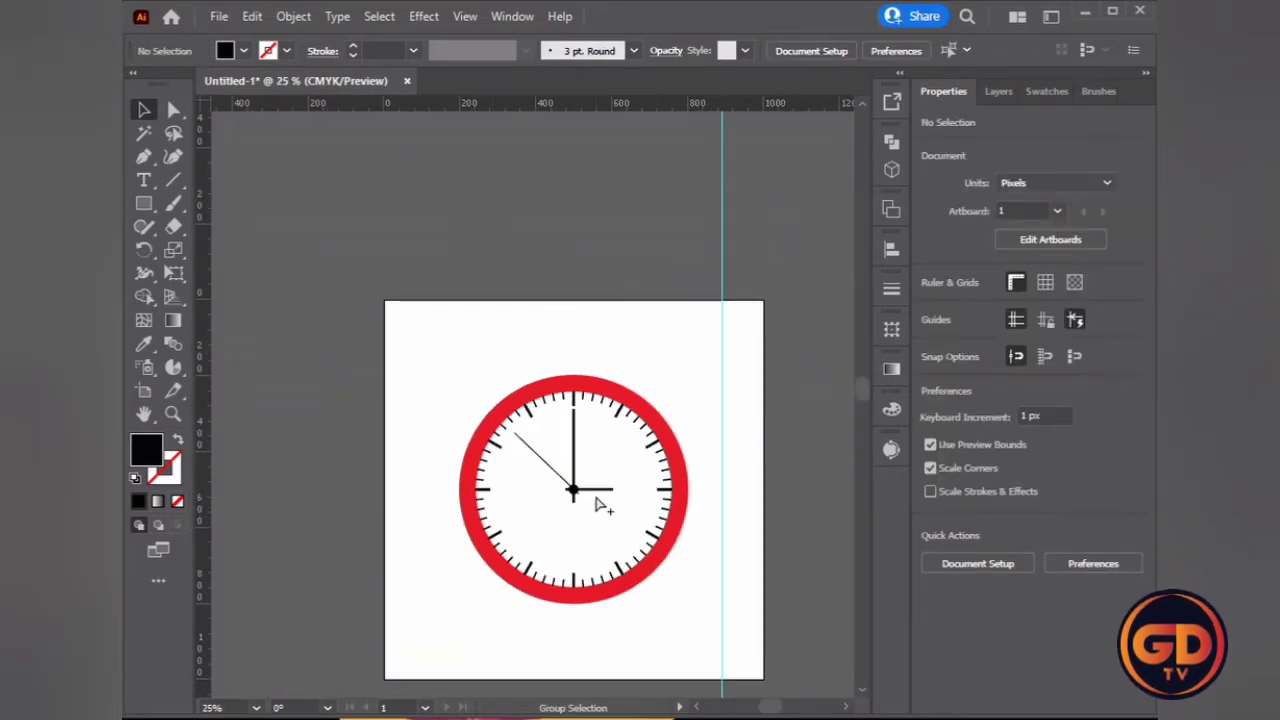
{"action": "scroll", "coordinate": [640, 523], "scroll_direction": "up", "scroll_amount": 1}
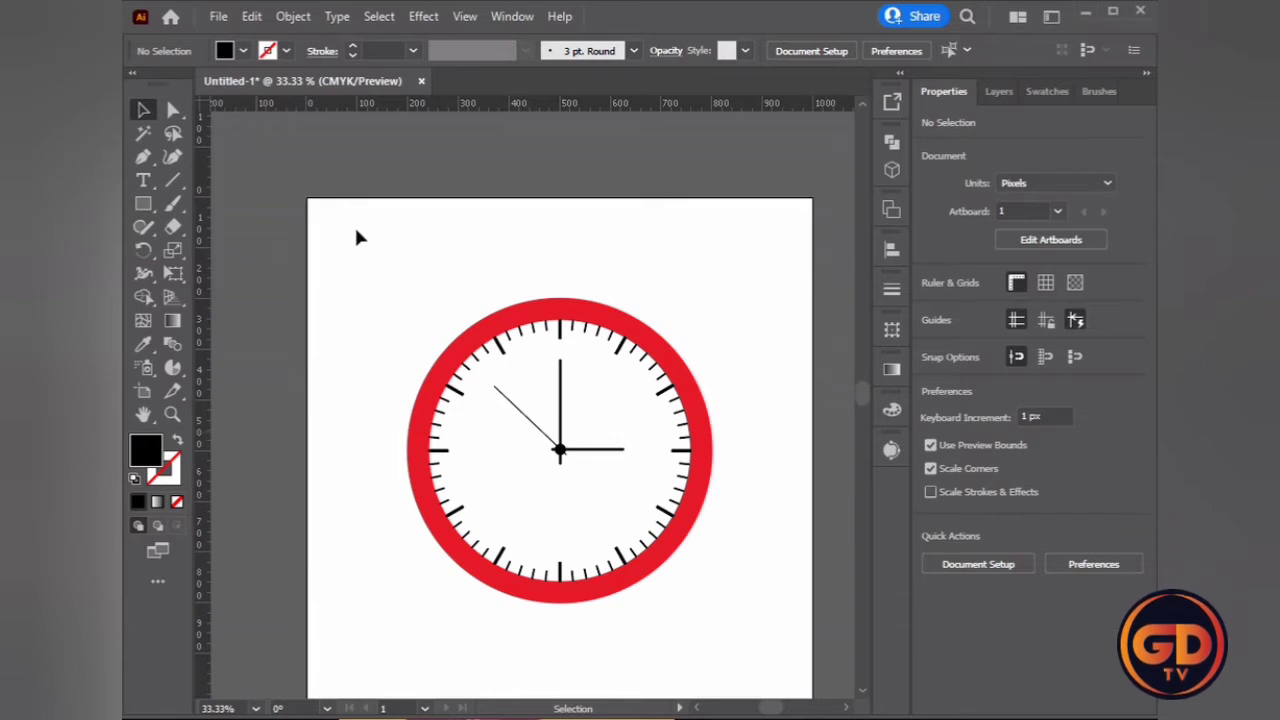
{"action": "key", "text": "ctrl+v"}
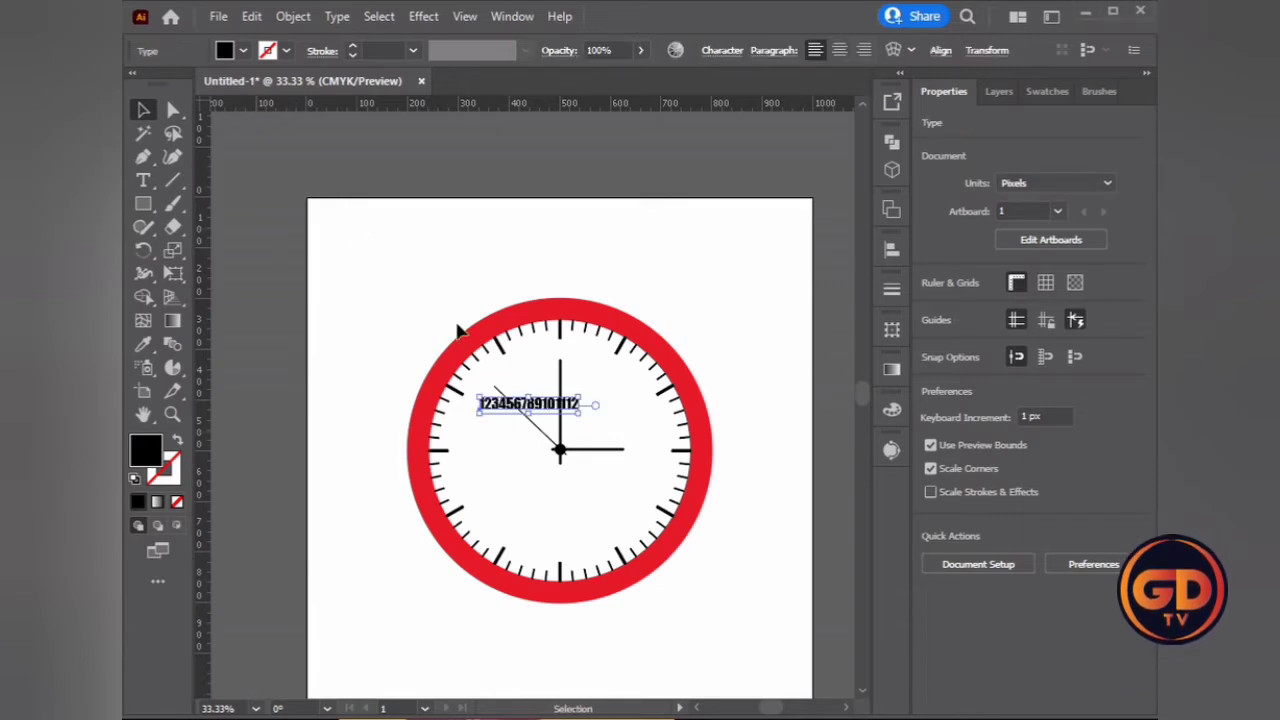
{"action": "left_click_drag", "start_coordinate": [543, 405], "coordinate": [536, 353]}
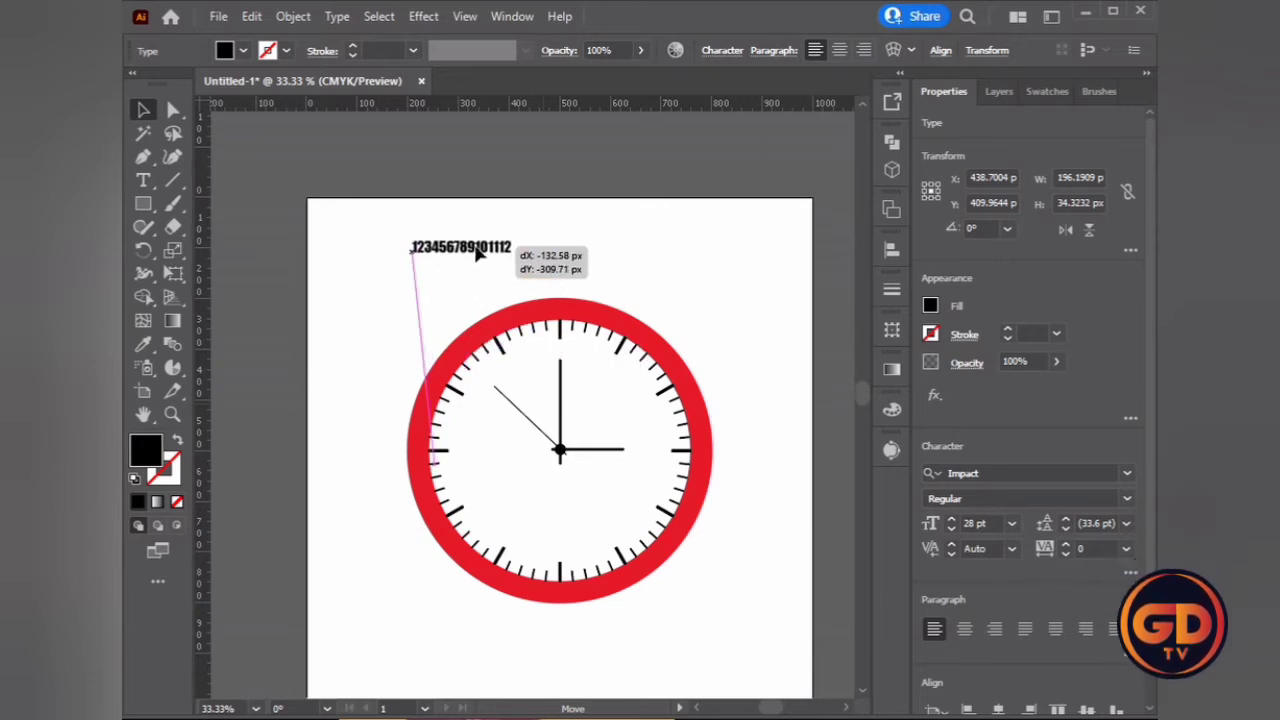
{"action": "left_click_drag", "start_coordinate": [536, 353], "coordinate": [481, 252]}
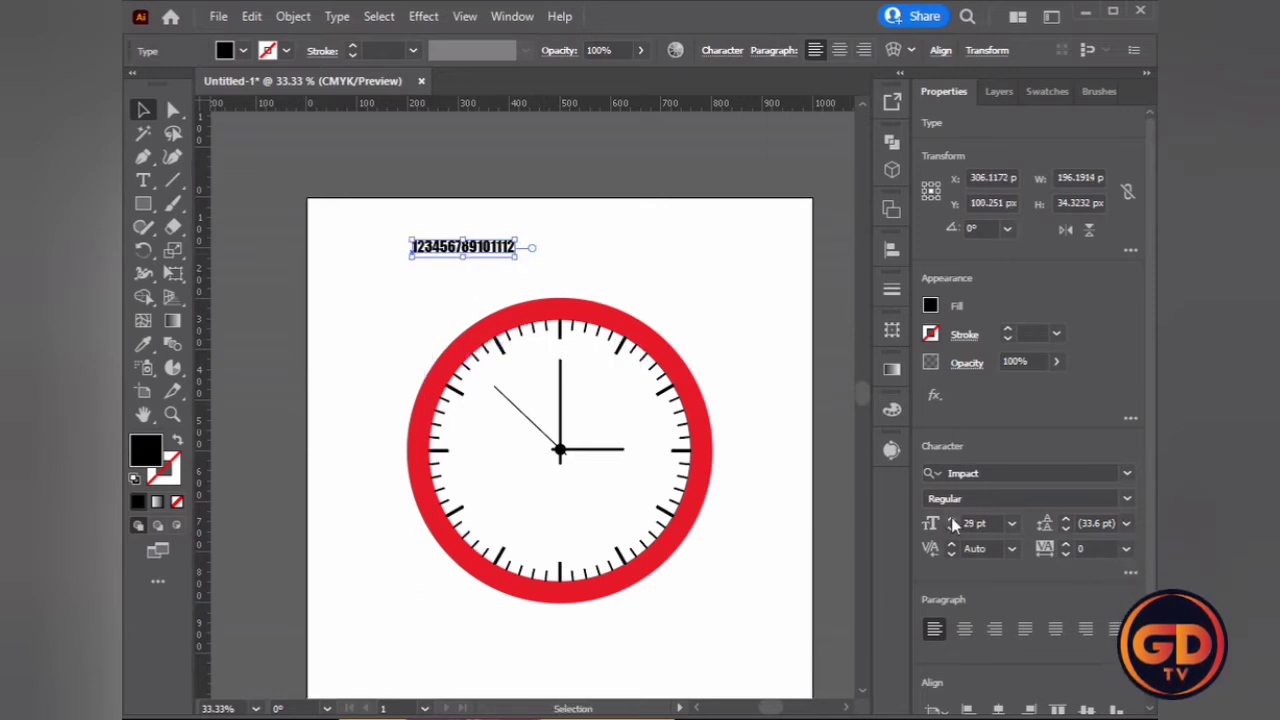
{"action": "left_click_drag", "start_coordinate": [508, 252], "coordinate": [553, 357]}
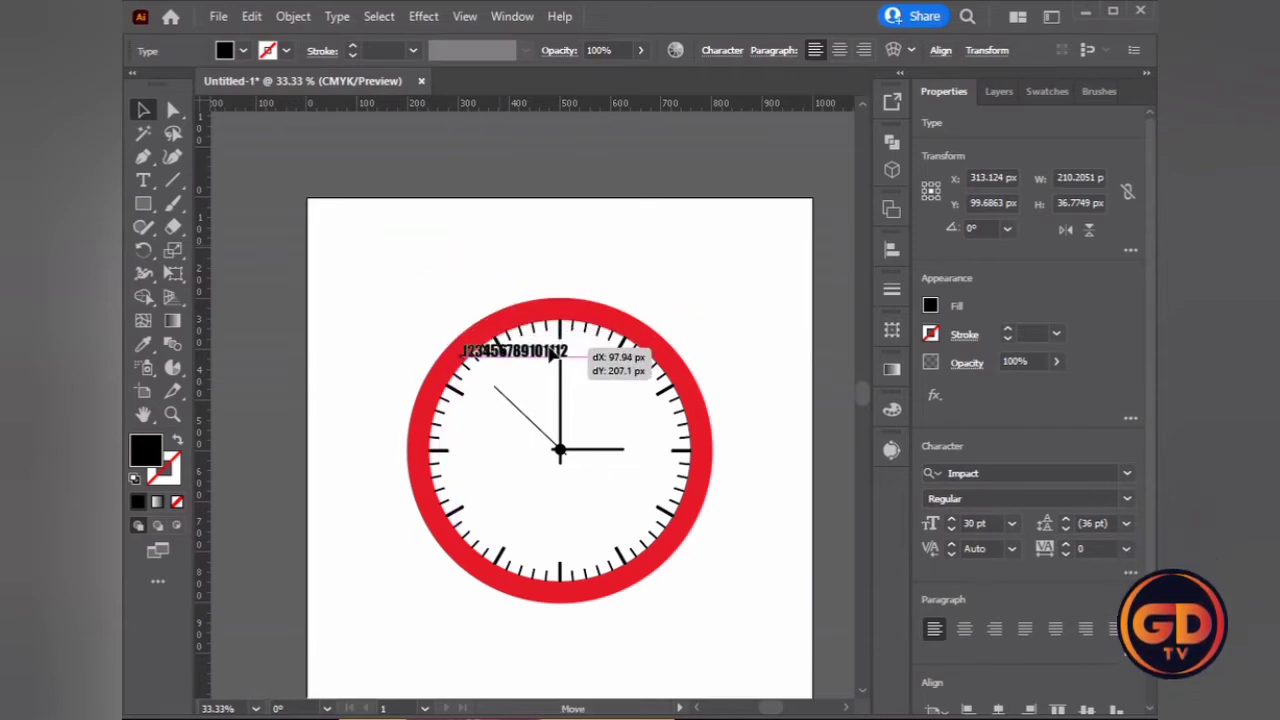
{"action": "left_click_drag", "start_coordinate": [553, 357], "coordinate": [595, 510]}
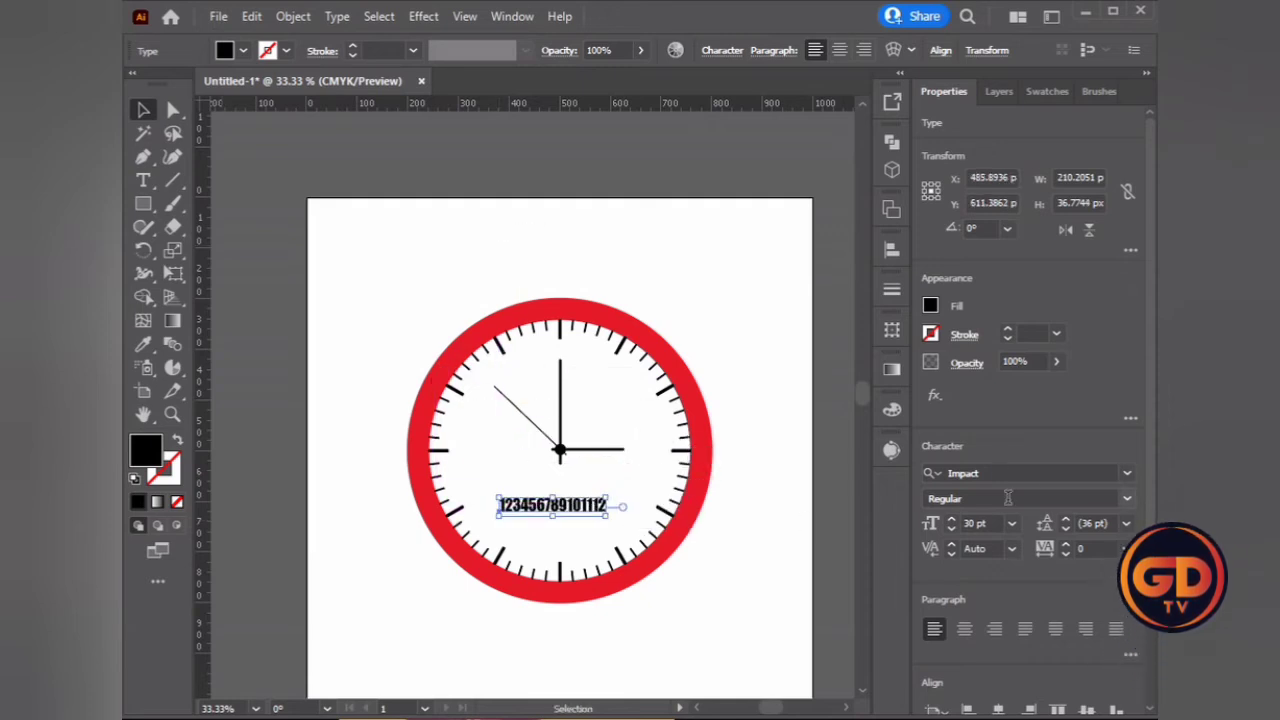
Enlarge the numbers to 32 pt and settle them just below the clock centre.
{"action": "left_click", "coordinate": [953, 517]}
{"action": "left_click_drag", "start_coordinate": [589, 502], "coordinate": [545, 350]}
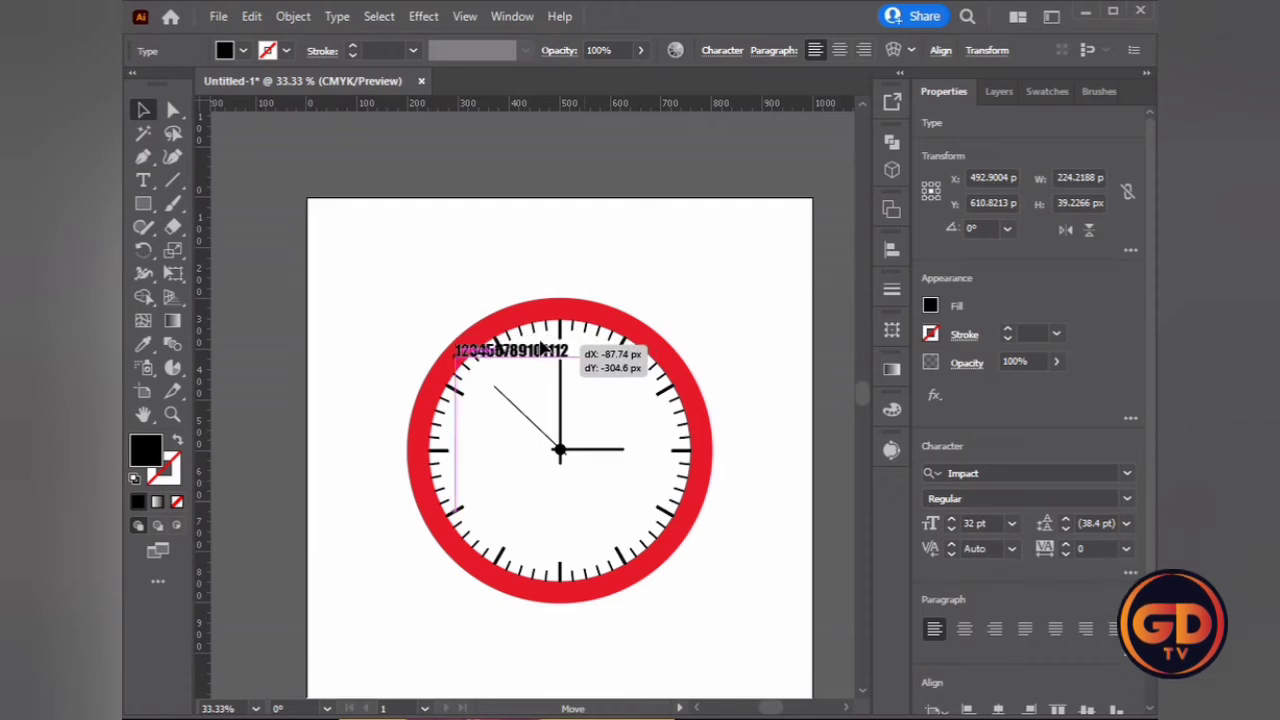
{"action": "mouse_move", "coordinate": [545, 350]}
{"action": "left_mouse_down"}
{"action": "mouse_move", "coordinate": [547, 553]}
{"action": "mouse_move", "coordinate": [607, 492]}
{"action": "mouse_move", "coordinate": [580, 500]}
{"action": "left_mouse_up"}
{"action": "left_click", "coordinate": [573, 495]}
{"action": "left_click", "coordinate": [580, 490]}
{"action": "key", "text": "ctrl+plus"}
{"action": "key", "text": "ctrl+plus"}
{"action": "key", "text": "ctrl+plus"}
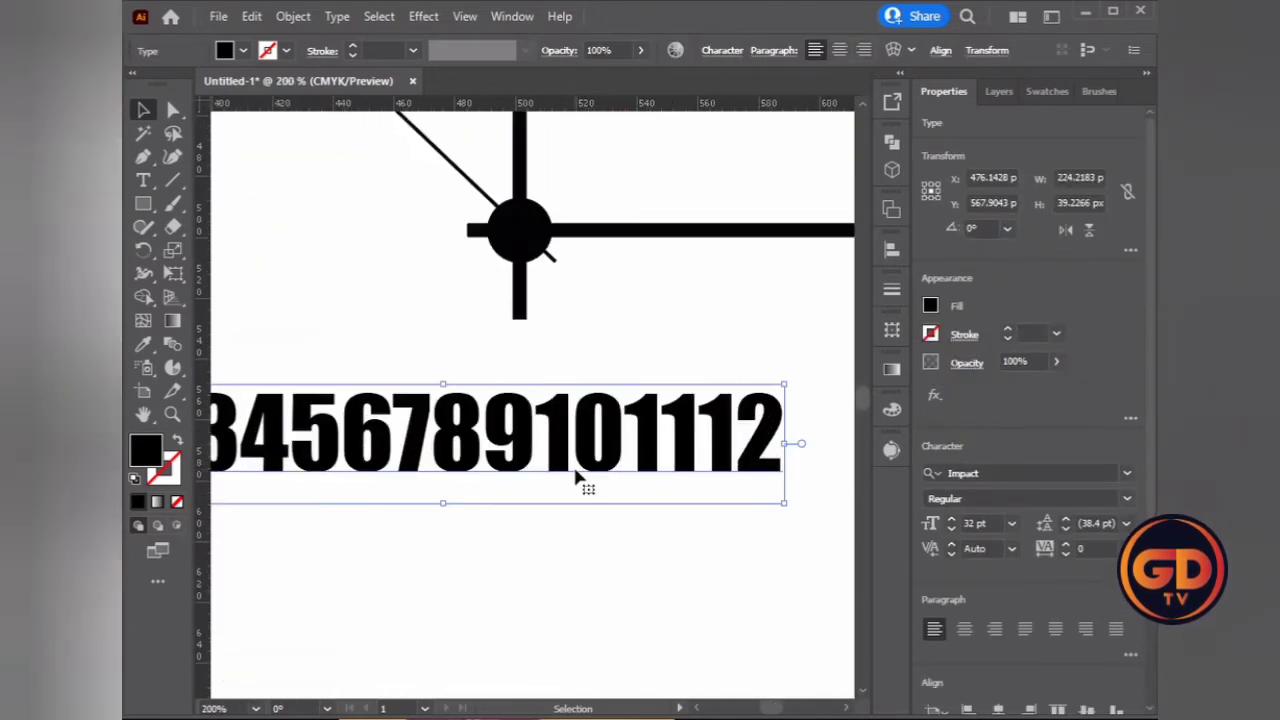
{"action": "key", "text": "ctrl+minus"}
{"action": "key", "text": "ctrl+minus"}
{"action": "key", "text": "ctrl+minus"}
{"action": "key", "text": "ctrl+shift+a"}
Shift the number text slightly lower on the clock face.
{"action": "key", "text": "t"}
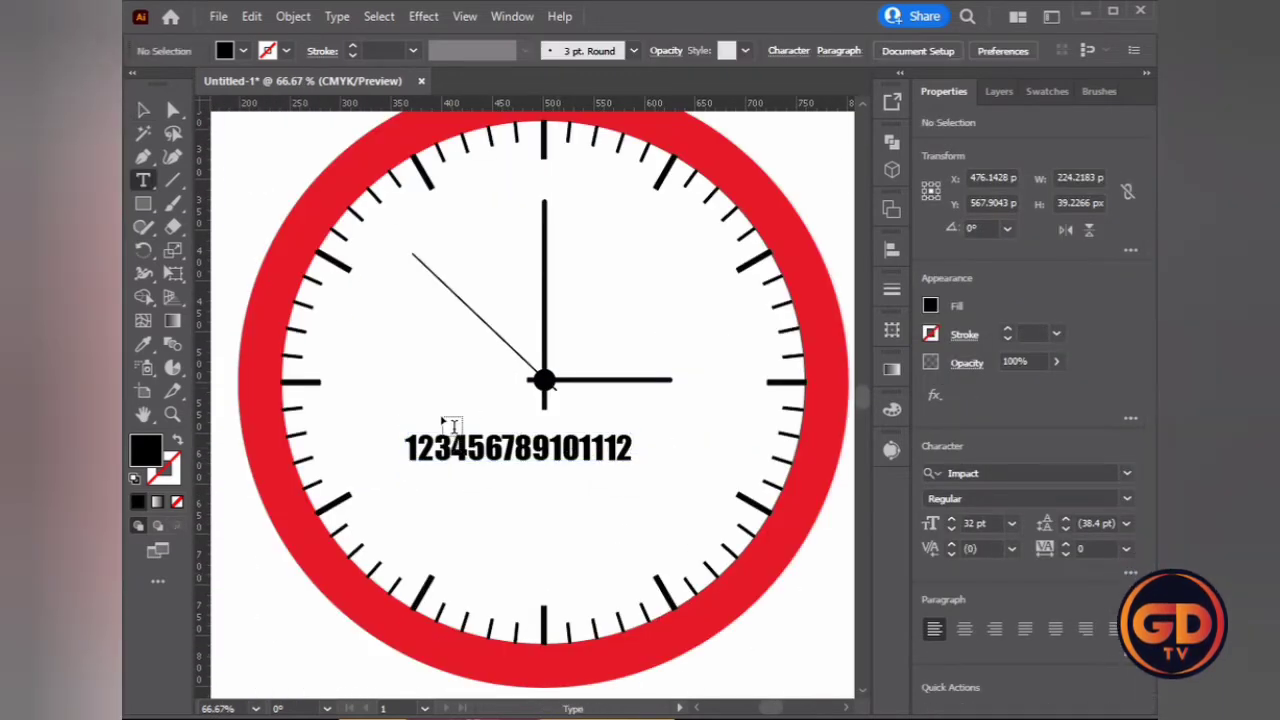
{"action": "left_click", "coordinate": [143, 109]}
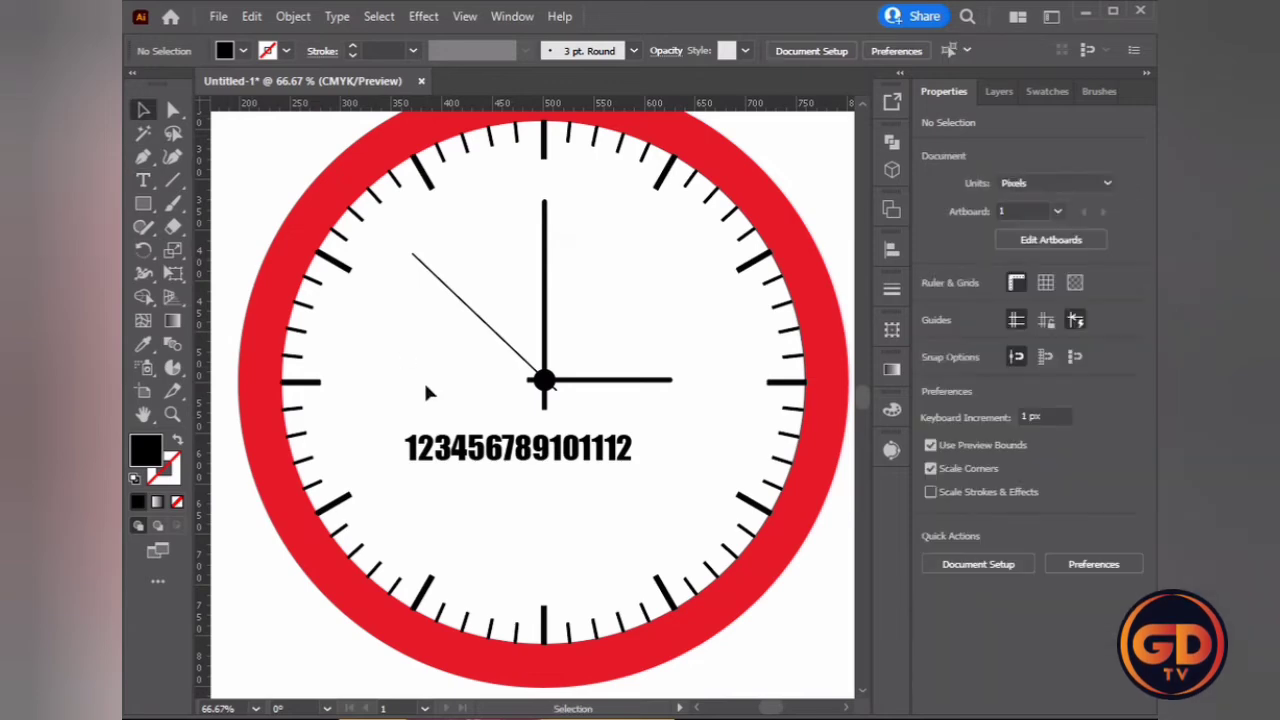
{"action": "left_click_drag", "start_coordinate": [450, 448], "coordinate": [395, 350]}
{"action": "left_click", "coordinate": [395, 350]}
{"action": "key", "text": "a"}
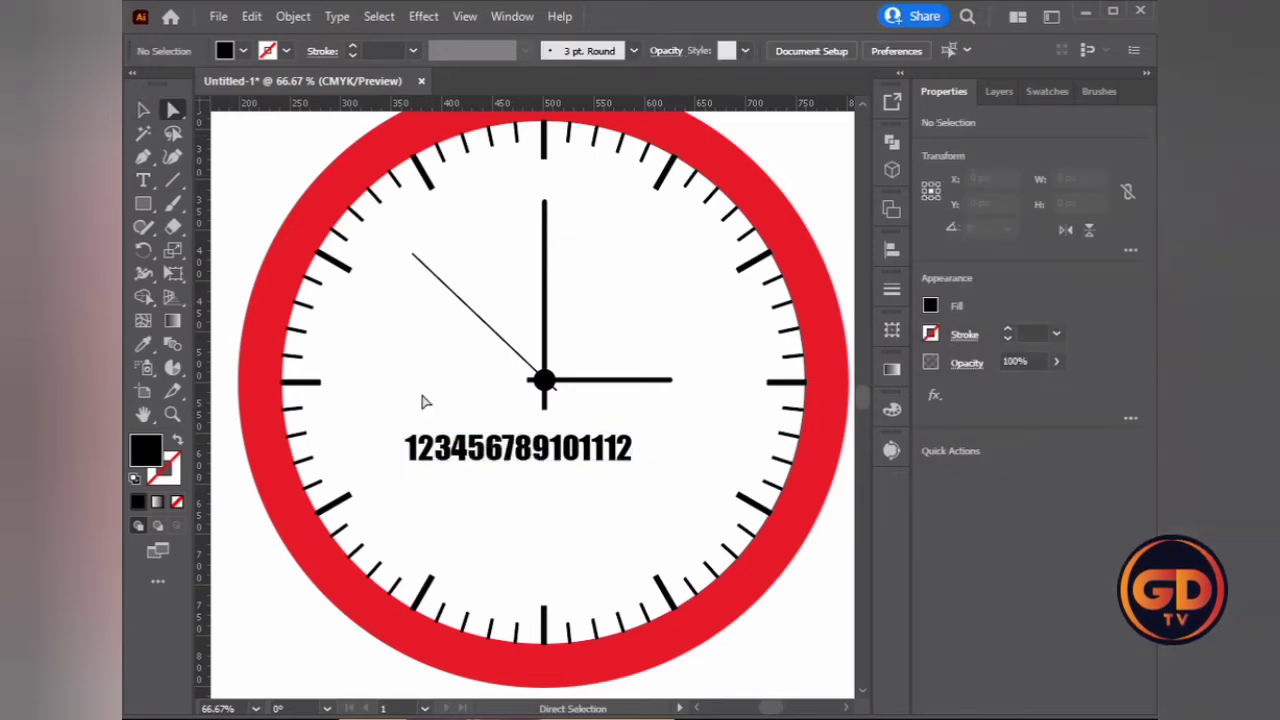
{"action": "left_click_drag", "start_coordinate": [415, 447], "coordinate": [437, 497]}
{"action": "right_click", "coordinate": [437, 497]}
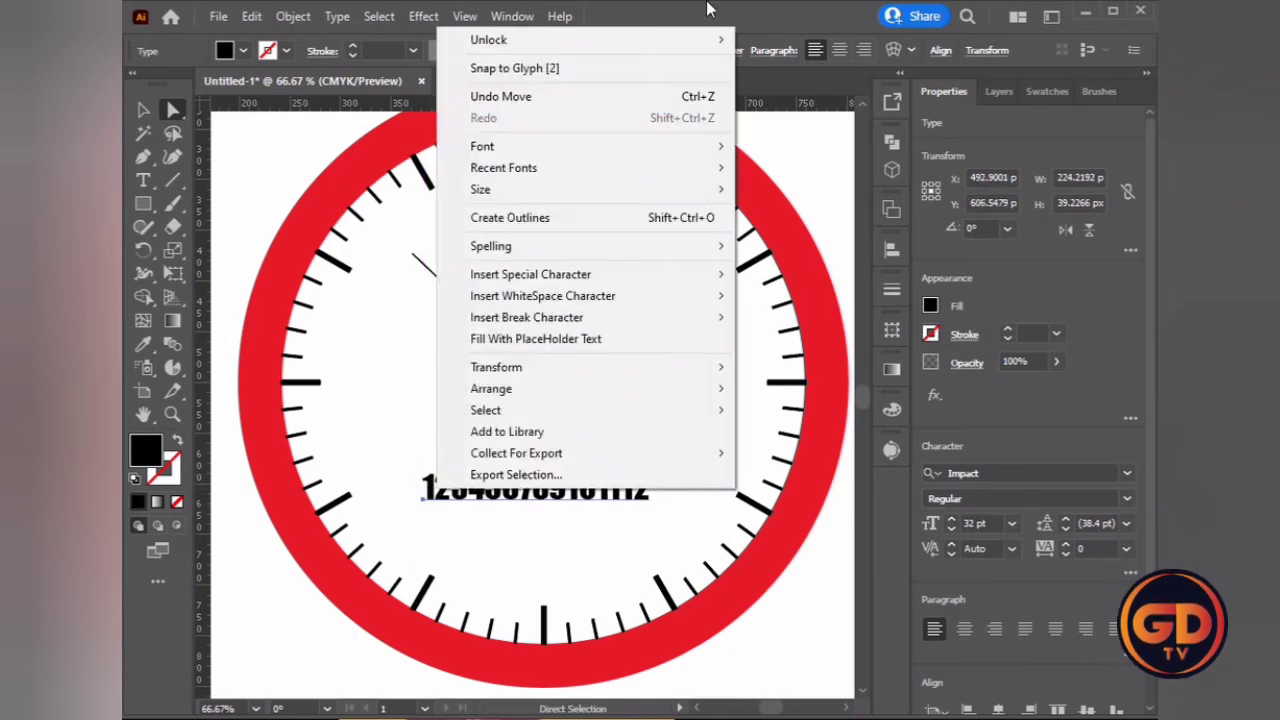
{"action": "left_click", "coordinate": [706, 8]}
{"action": "left_click", "coordinate": [146, 111]}
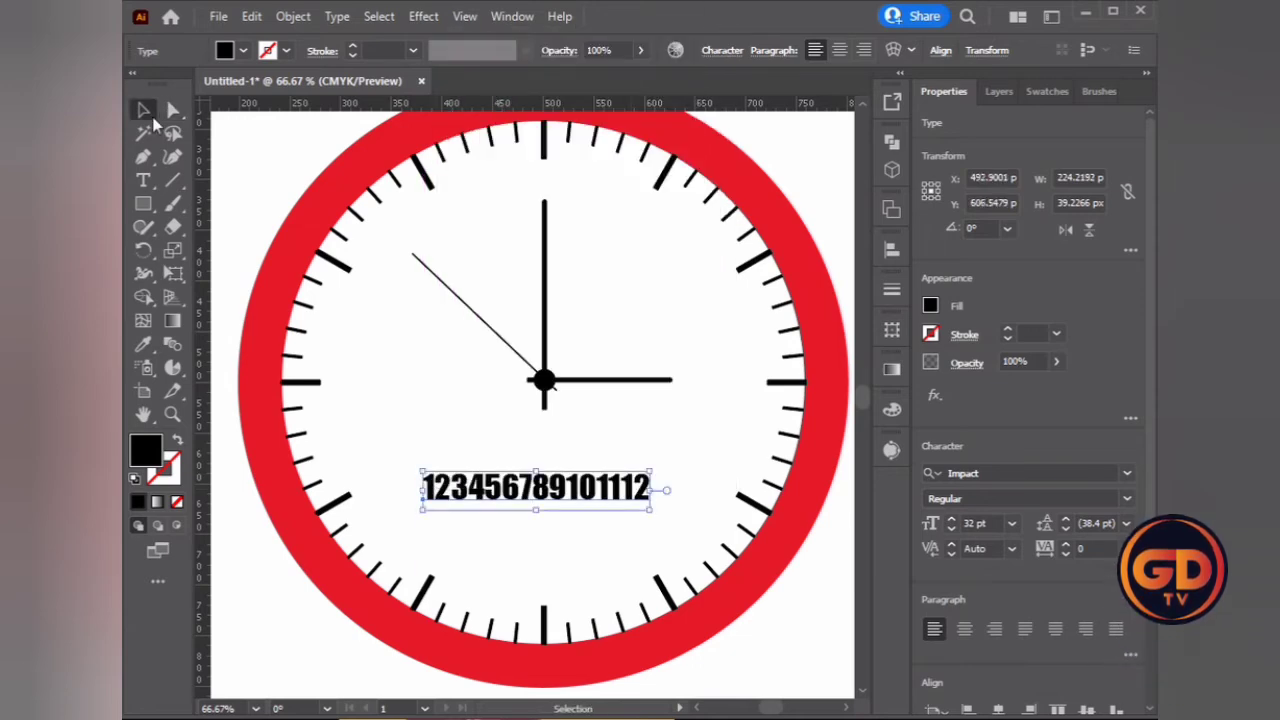
{"action": "right_click", "coordinate": [585, 492]}
{"action": "left_click", "coordinate": [655, 204]}
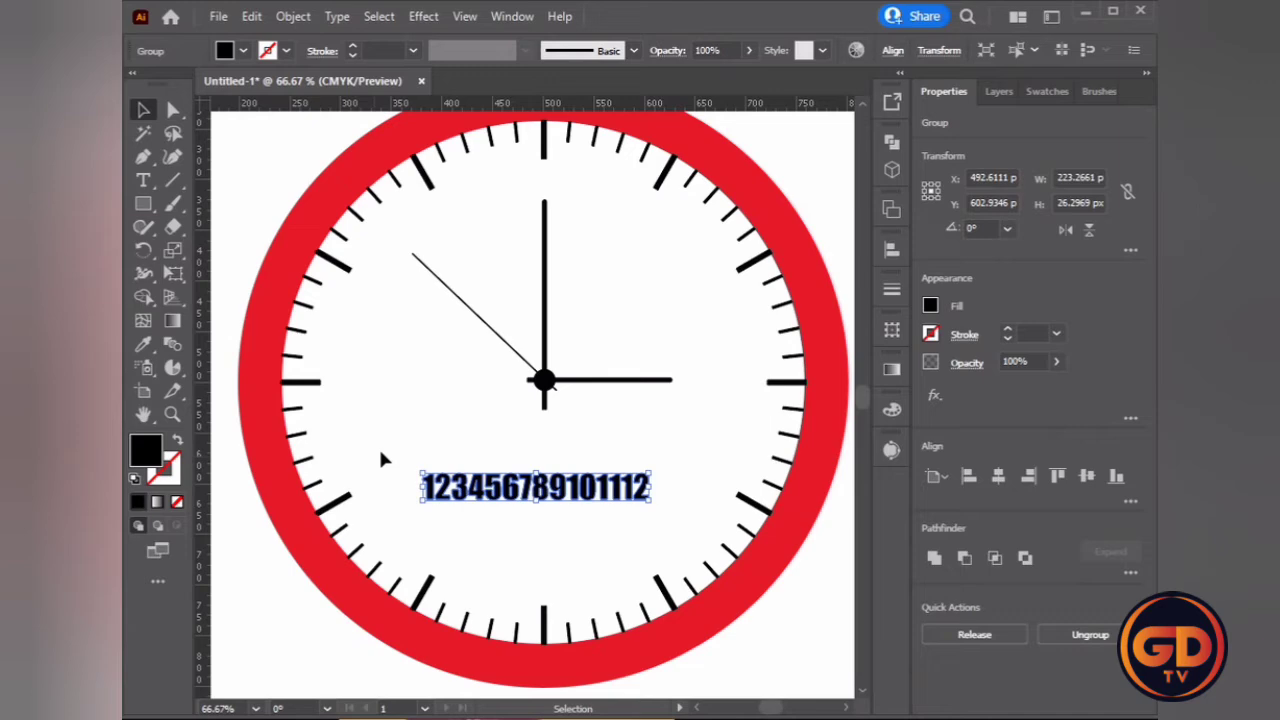
{"action": "left_click", "coordinate": [437, 406]}
{"action": "left_click", "coordinate": [431, 490]}
{"action": "right_click", "coordinate": [431, 490]}
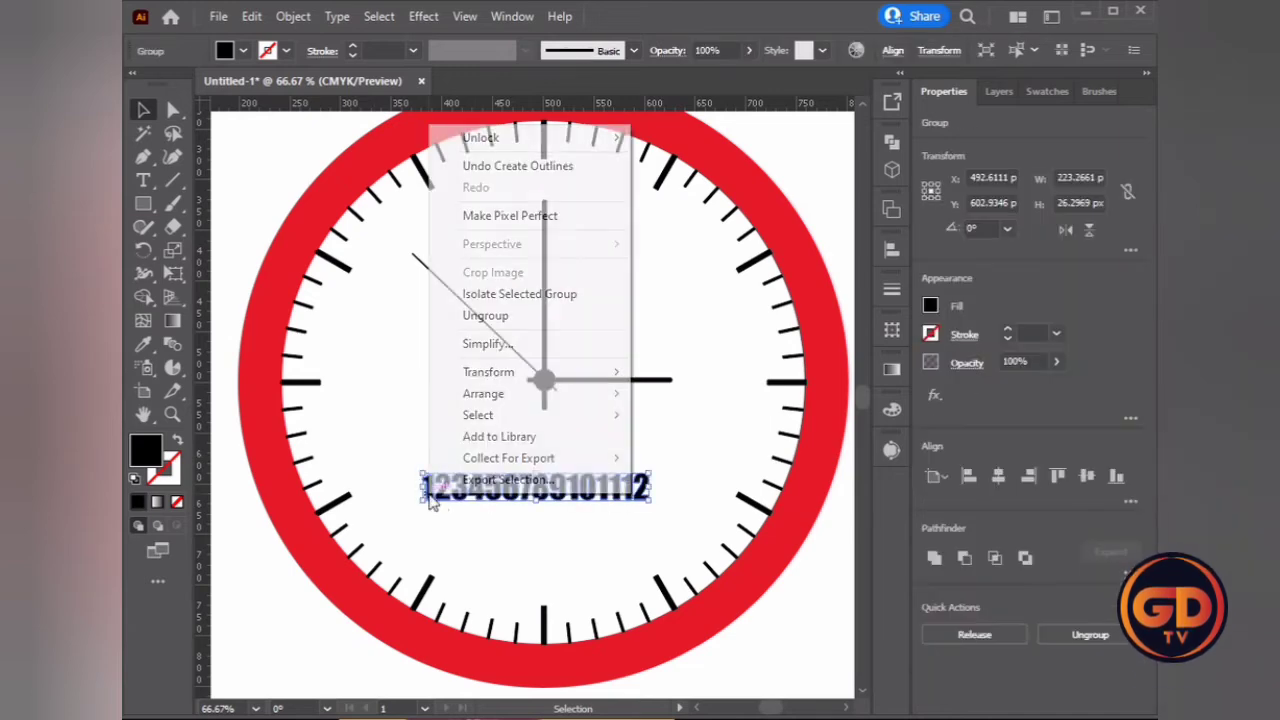
{"action": "left_click", "coordinate": [508, 316]}
{"action": "left_click", "coordinate": [652, 518]}
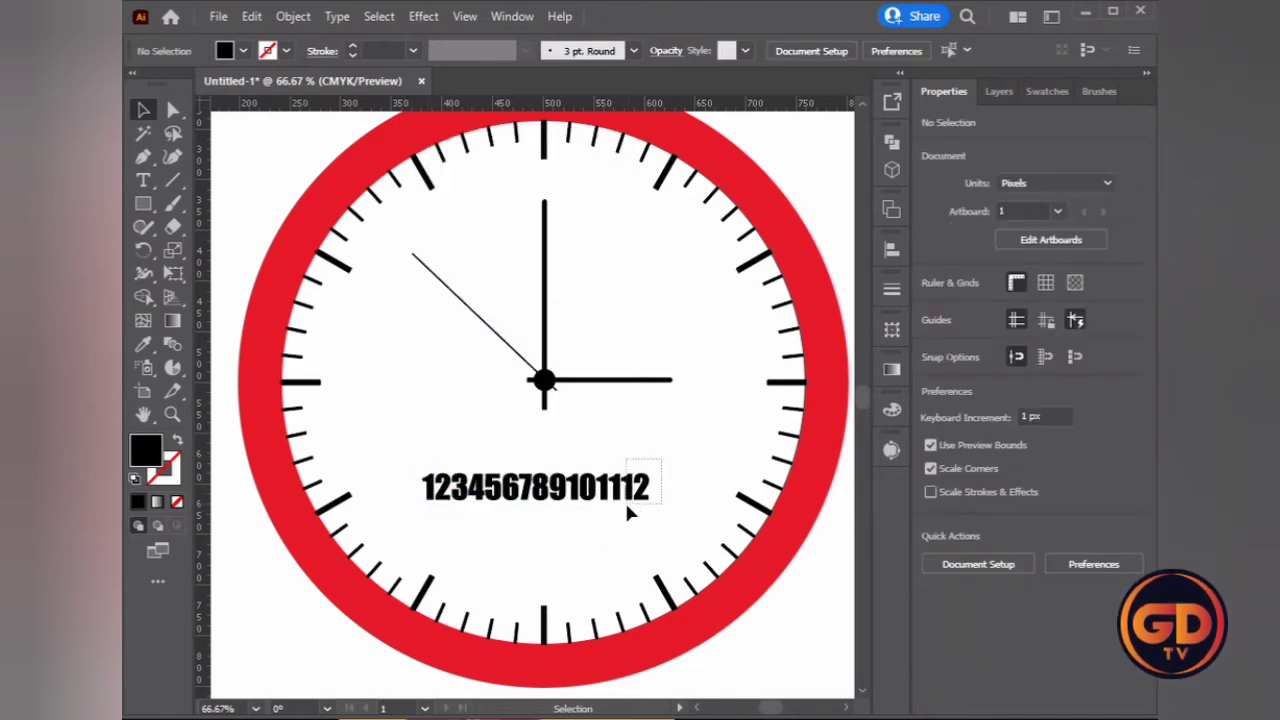
Move the 12, 11 and 10 numerals to their hour positions.
{"action": "left_click_drag", "start_coordinate": [636, 489], "coordinate": [545, 189]}
{"action": "left_click", "coordinate": [624, 287]}
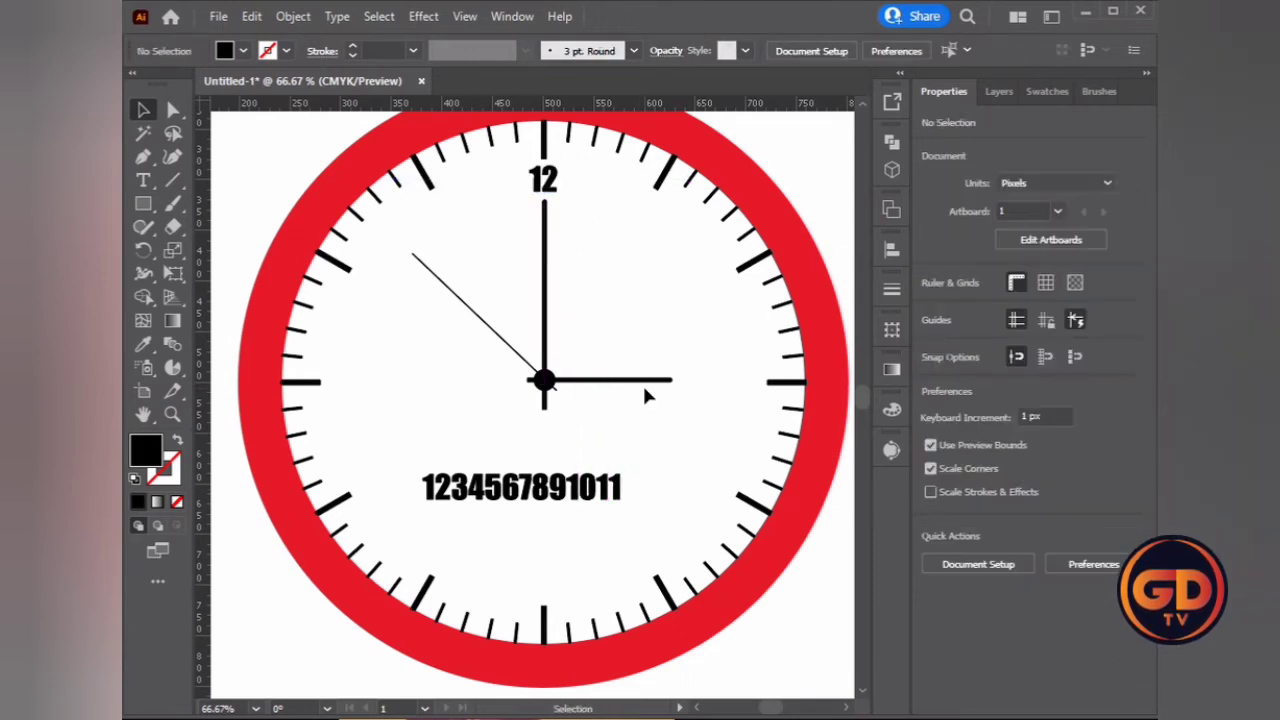
{"action": "left_click", "coordinate": [612, 494]}
{"action": "mouse_move", "coordinate": [612, 494]}
{"action": "left_mouse_down"}
{"action": "mouse_move", "coordinate": [428, 220]}
{"action": "mouse_move", "coordinate": [440, 220]}
{"action": "left_mouse_up"}
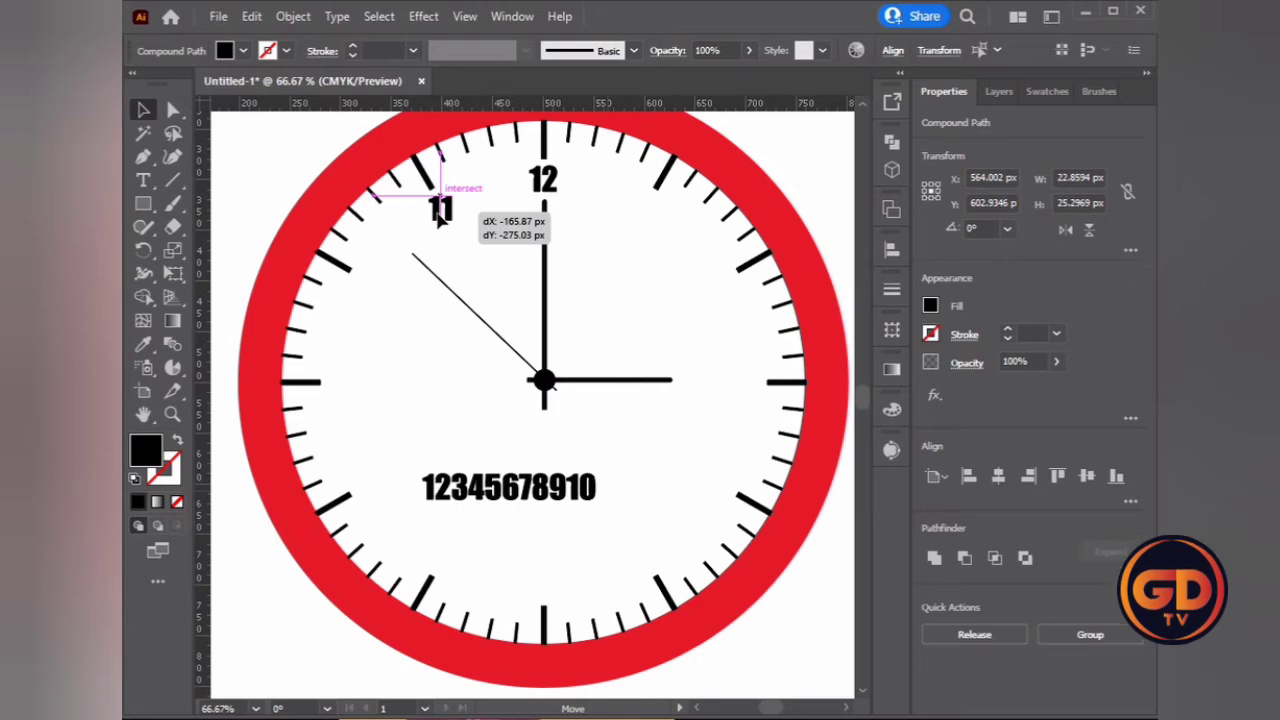
{"action": "left_click_drag", "start_coordinate": [440, 220], "coordinate": [440, 220]}
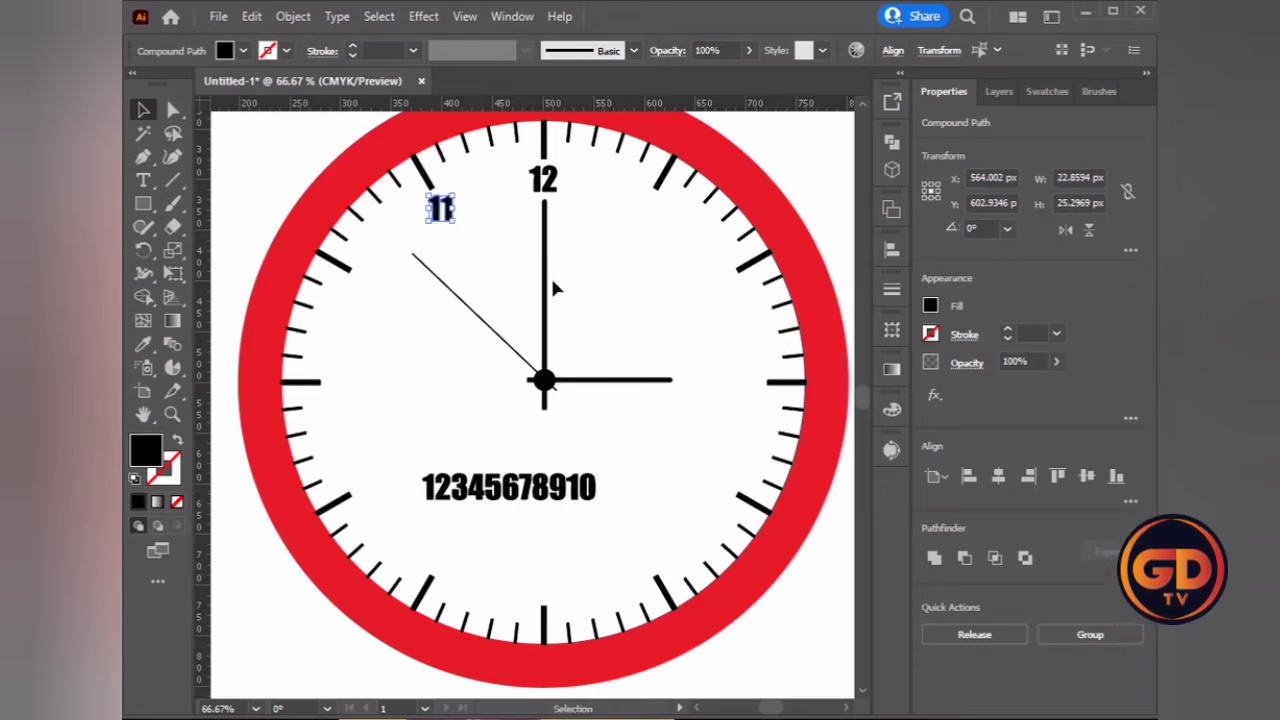
{"action": "left_click", "coordinate": [595, 525]}
{"action": "left_click", "coordinate": [588, 488]}
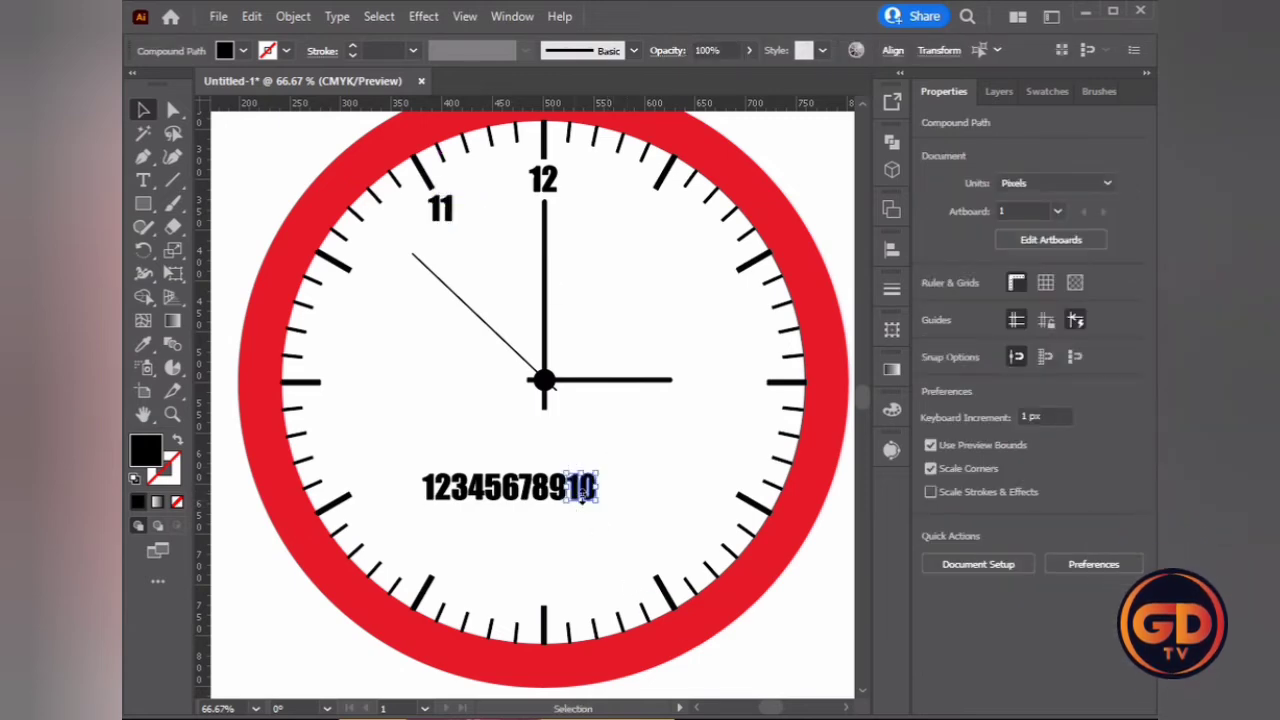
{"action": "left_click_drag", "start_coordinate": [588, 490], "coordinate": [377, 288]}
Move the 9, 8, 7, 6 and 5 numerals to their hour positions.
{"action": "left_click_drag", "start_coordinate": [556, 486], "coordinate": [339, 379]}
{"action": "left_click", "coordinate": [457, 408]}
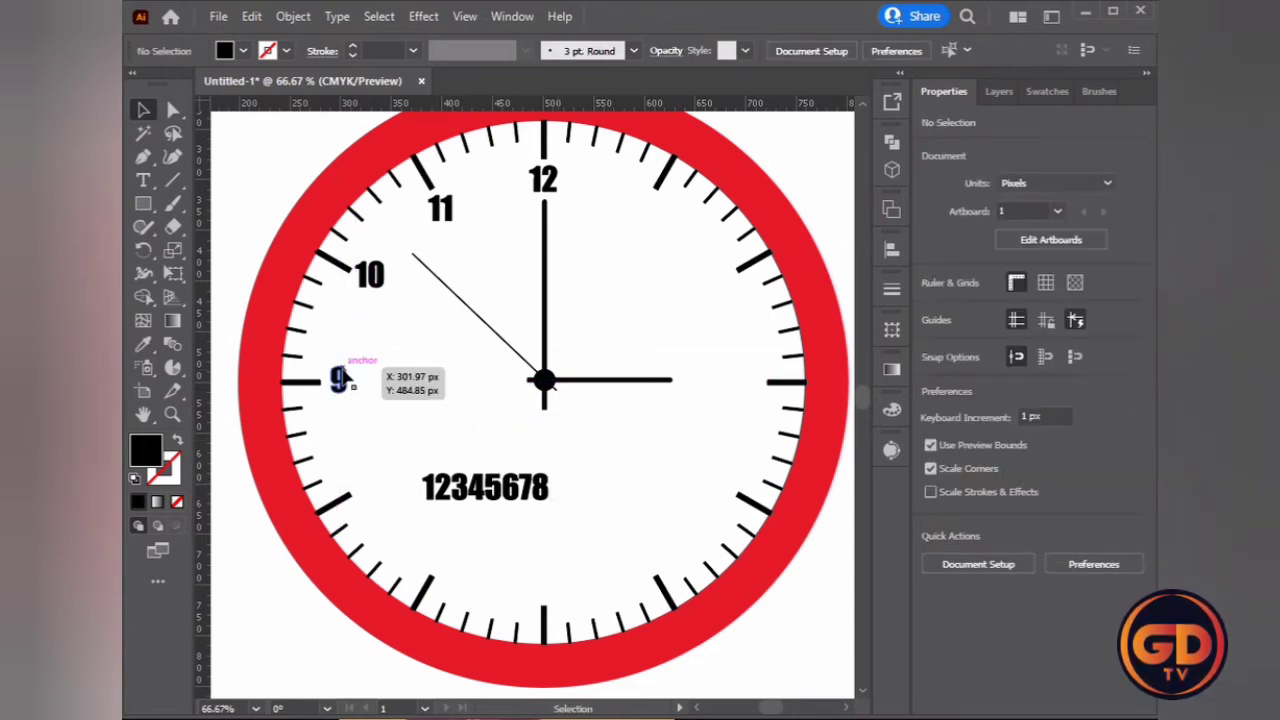
{"action": "left_click", "coordinate": [339, 372]}
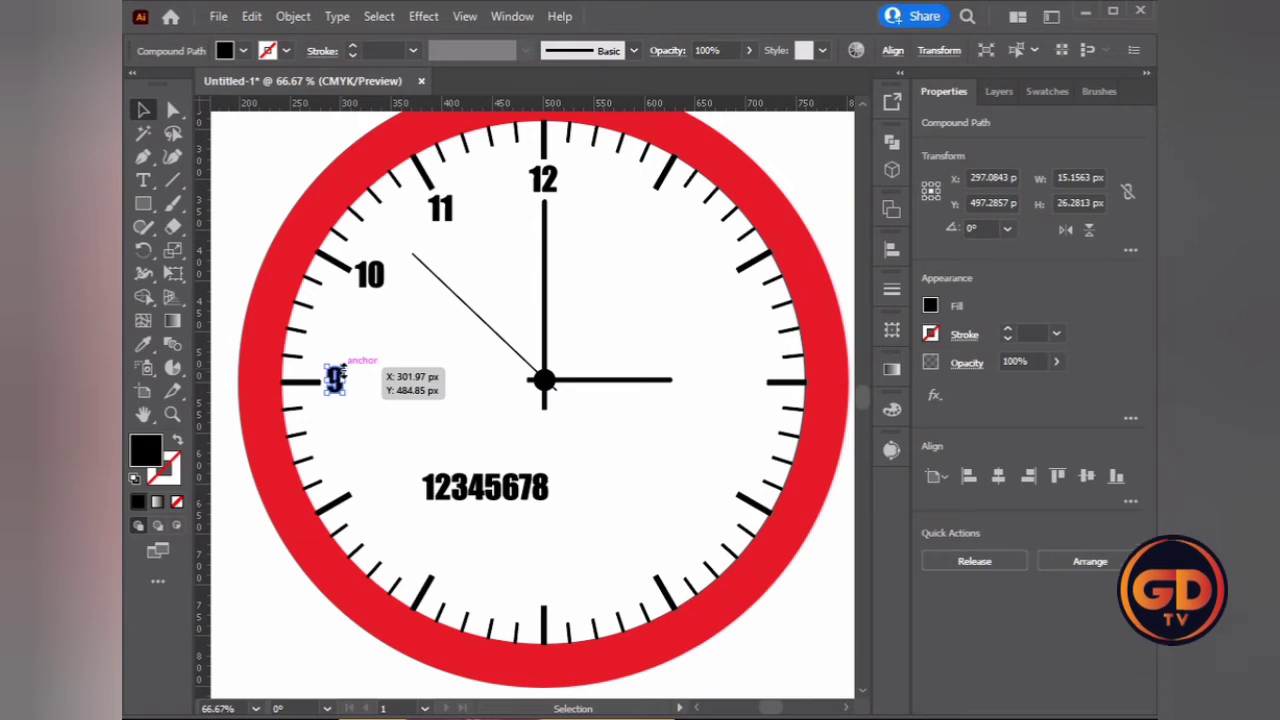
{"action": "left_click", "coordinate": [584, 468]}
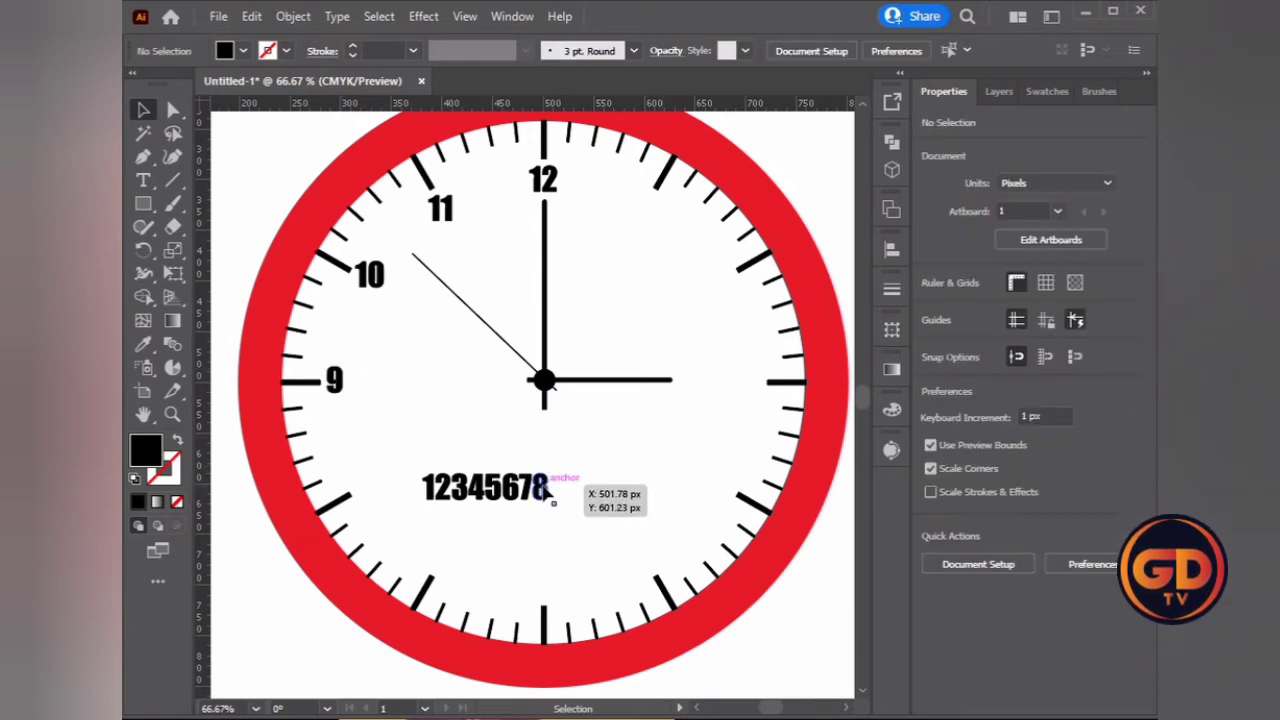
{"action": "left_click_drag", "start_coordinate": [548, 490], "coordinate": [369, 488]}
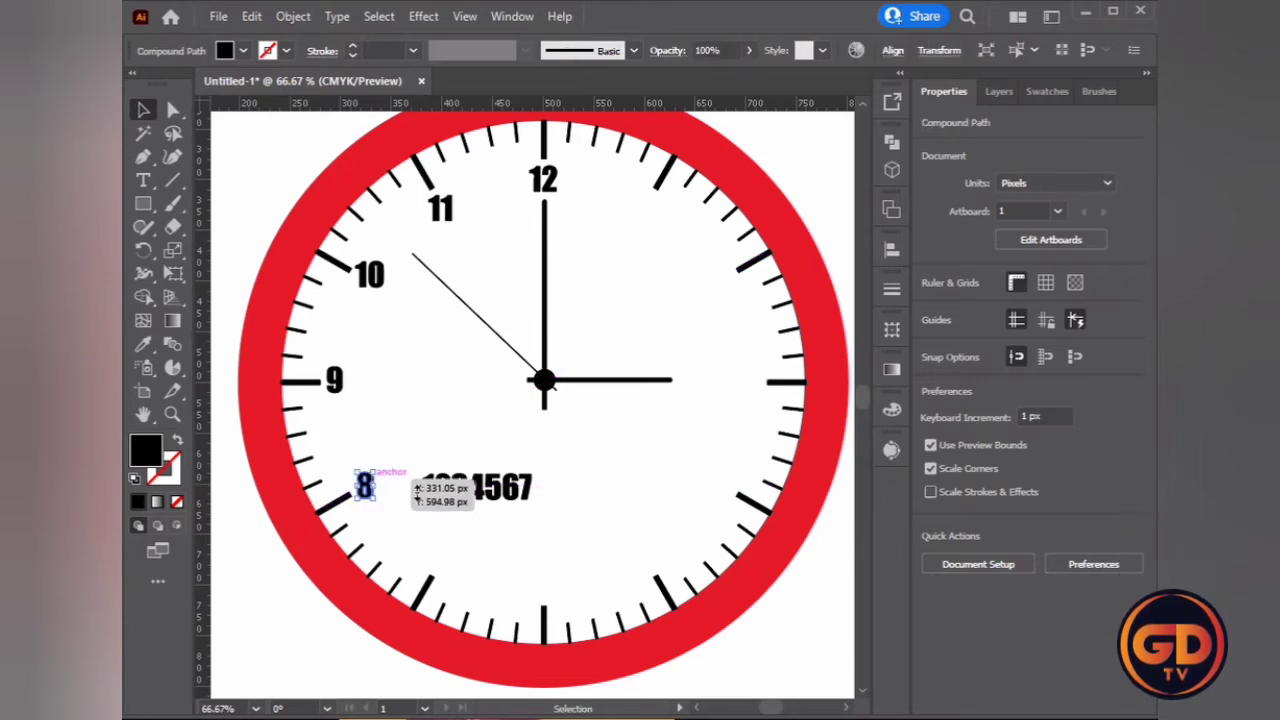
{"action": "left_click", "coordinate": [549, 468]}
{"action": "mouse_move", "coordinate": [524, 502]}
{"action": "left_mouse_down"}
{"action": "mouse_move", "coordinate": [515, 528]}
{"action": "mouse_move", "coordinate": [445, 550]}
{"action": "left_mouse_up"}
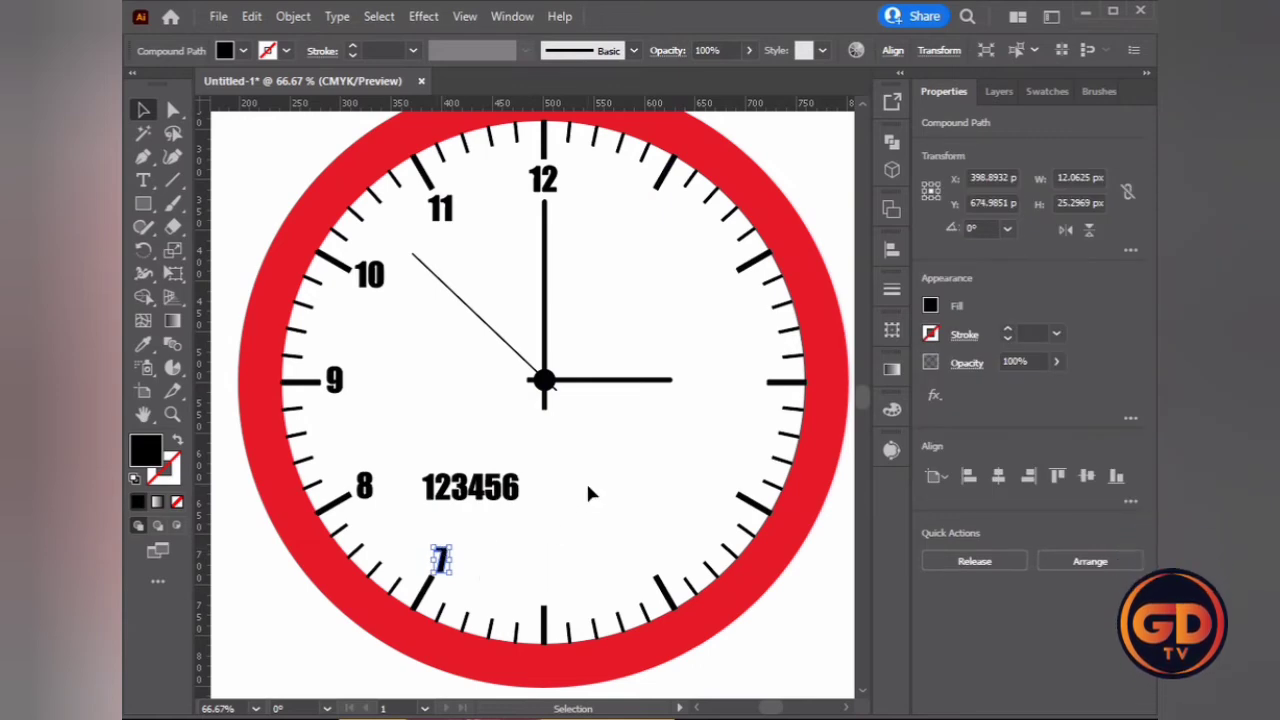
{"action": "left_click", "coordinate": [590, 493]}
{"action": "left_click_drag", "start_coordinate": [512, 492], "coordinate": [545, 590]}
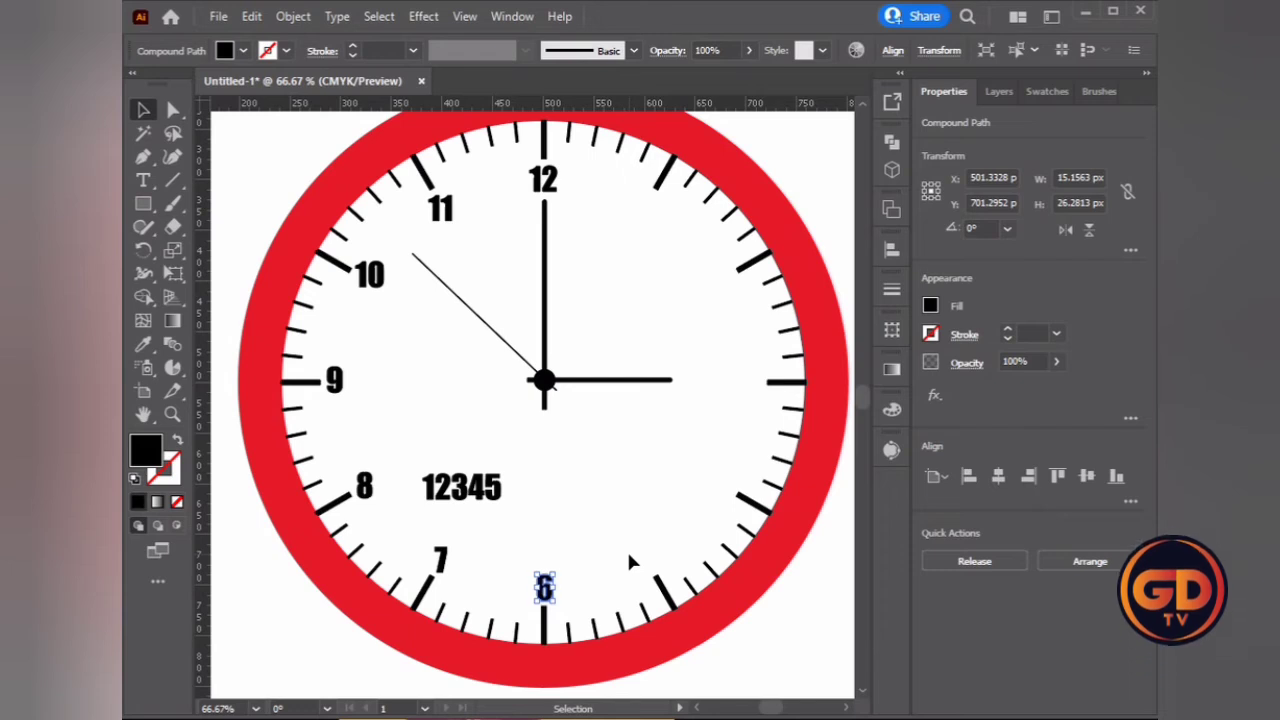
{"action": "left_click", "coordinate": [625, 518]}
{"action": "mouse_move", "coordinate": [490, 488]}
{"action": "left_mouse_down"}
{"action": "mouse_move", "coordinate": [645, 552]}
{"action": "mouse_move", "coordinate": [645, 565]}
{"action": "left_mouse_up"}
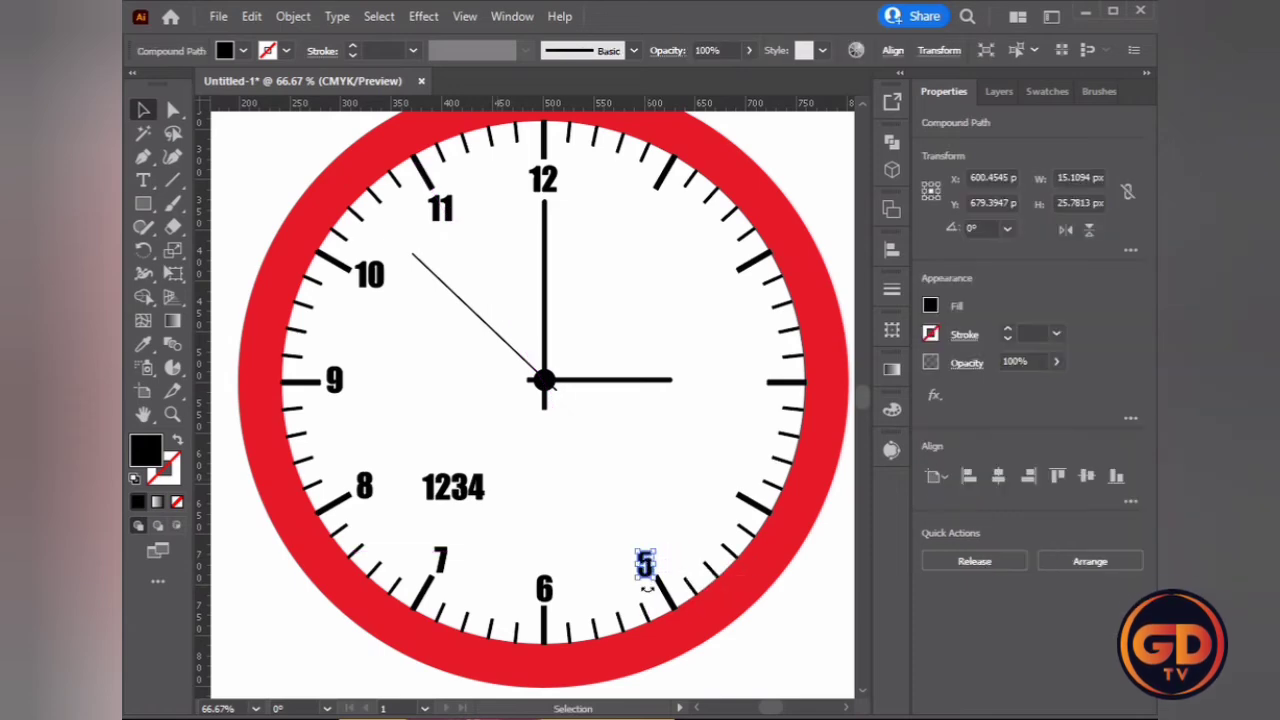
Nudge the 5 into place and move the 4 to 4 o'clock.
{"action": "scroll", "coordinate": [640, 588], "scroll_direction": "up", "scroll_amount": 3}
{"action": "scroll", "coordinate": [645, 585], "scroll_direction": "up", "scroll_amount": 2}
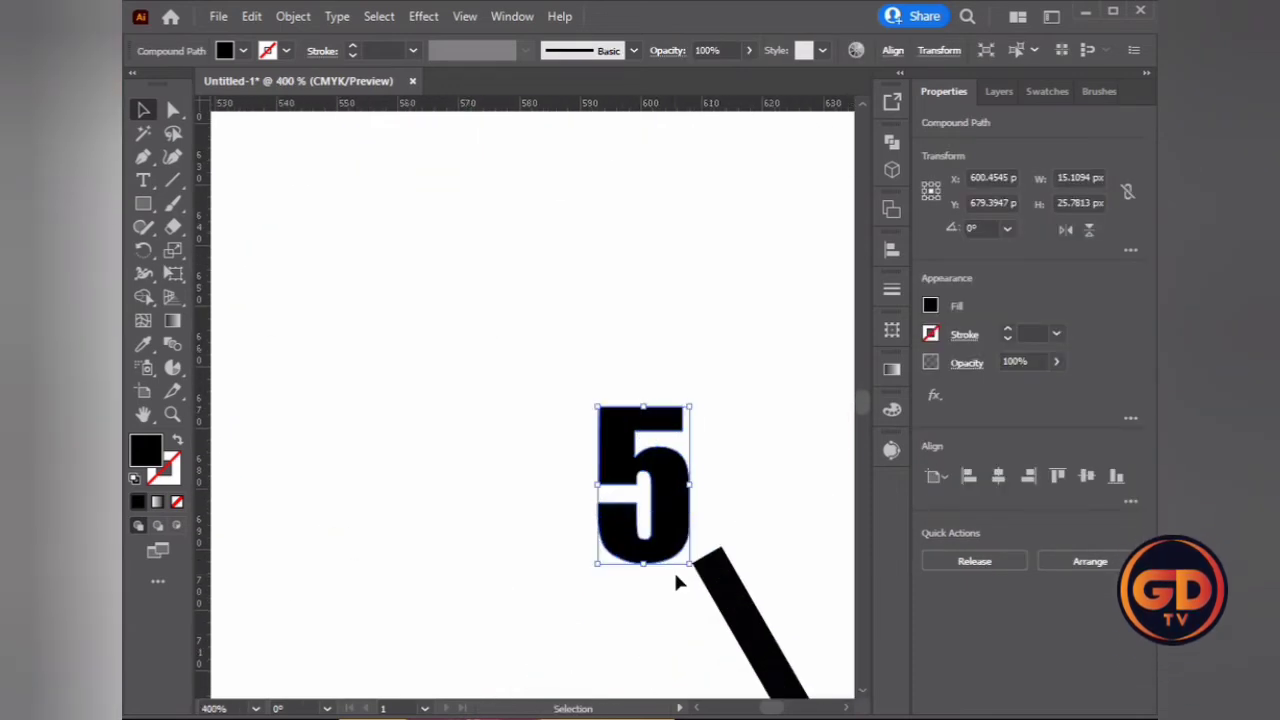
{"action": "key", "text": "Right"}
{"action": "key", "text": "Right"}
{"action": "key", "text": "Right"}
{"action": "key", "text": "Up"}
{"action": "key", "text": "Up"}
{"action": "key", "text": "Right"}
{"action": "key", "text": "Right"}
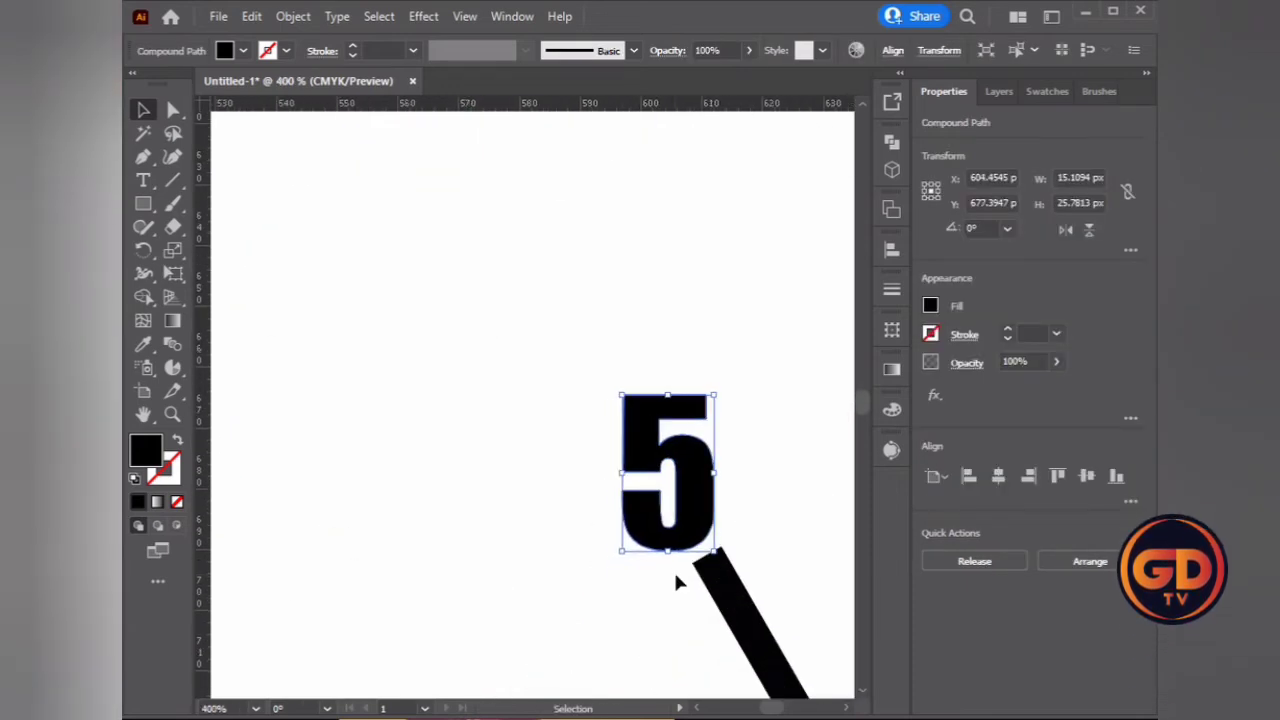
{"action": "left_click", "coordinate": [505, 450]}
{"action": "scroll", "coordinate": [500, 455], "scroll_direction": "down", "scroll_amount": 3}
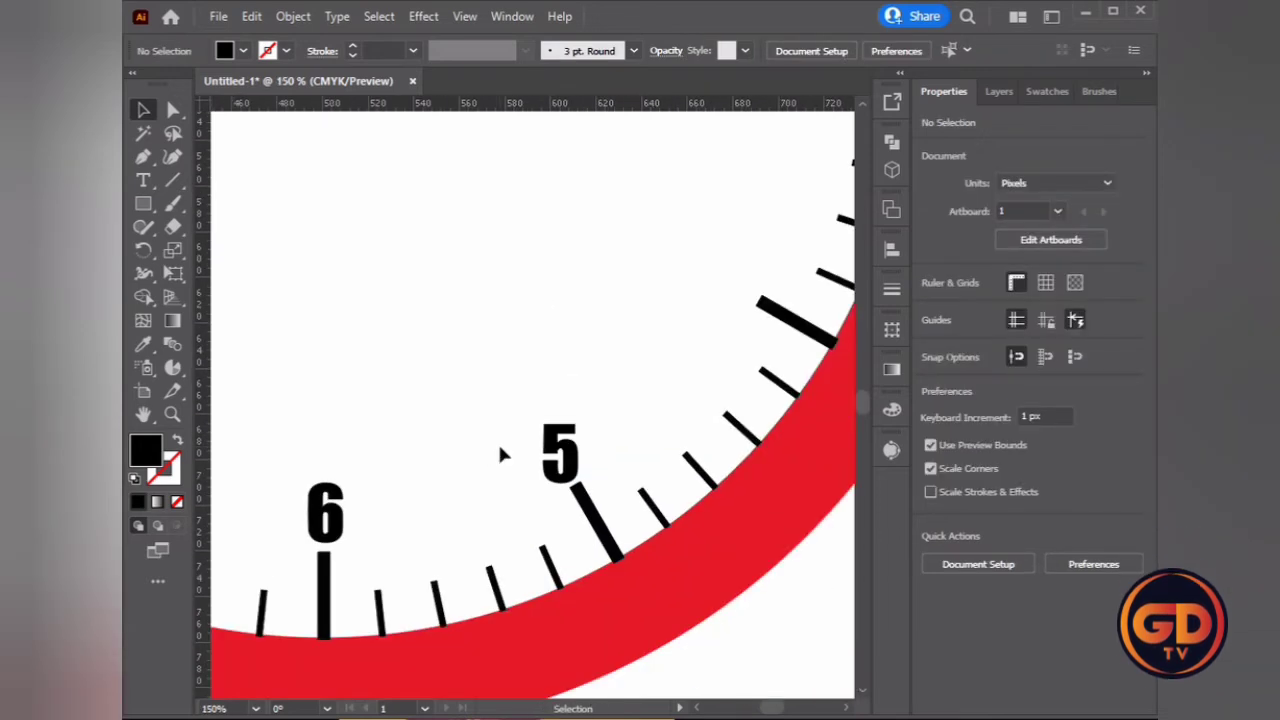
{"action": "scroll", "coordinate": [500, 455], "scroll_direction": "down", "scroll_amount": 2}
{"action": "scroll", "coordinate": [491, 451], "scroll_direction": "down", "scroll_amount": 2}
{"action": "scroll", "coordinate": [398, 365], "scroll_direction": "up", "scroll_amount": 2}
{"action": "mouse_move", "coordinate": [380, 394]}
{"action": "left_mouse_down"}
{"action": "mouse_move", "coordinate": [630, 380]}
{"action": "mouse_move", "coordinate": [634, 416]}
{"action": "left_mouse_up"}
{"action": "scroll", "coordinate": [634, 335], "scroll_direction": "up", "scroll_amount": 1}
{"action": "left_click", "coordinate": [634, 335]}
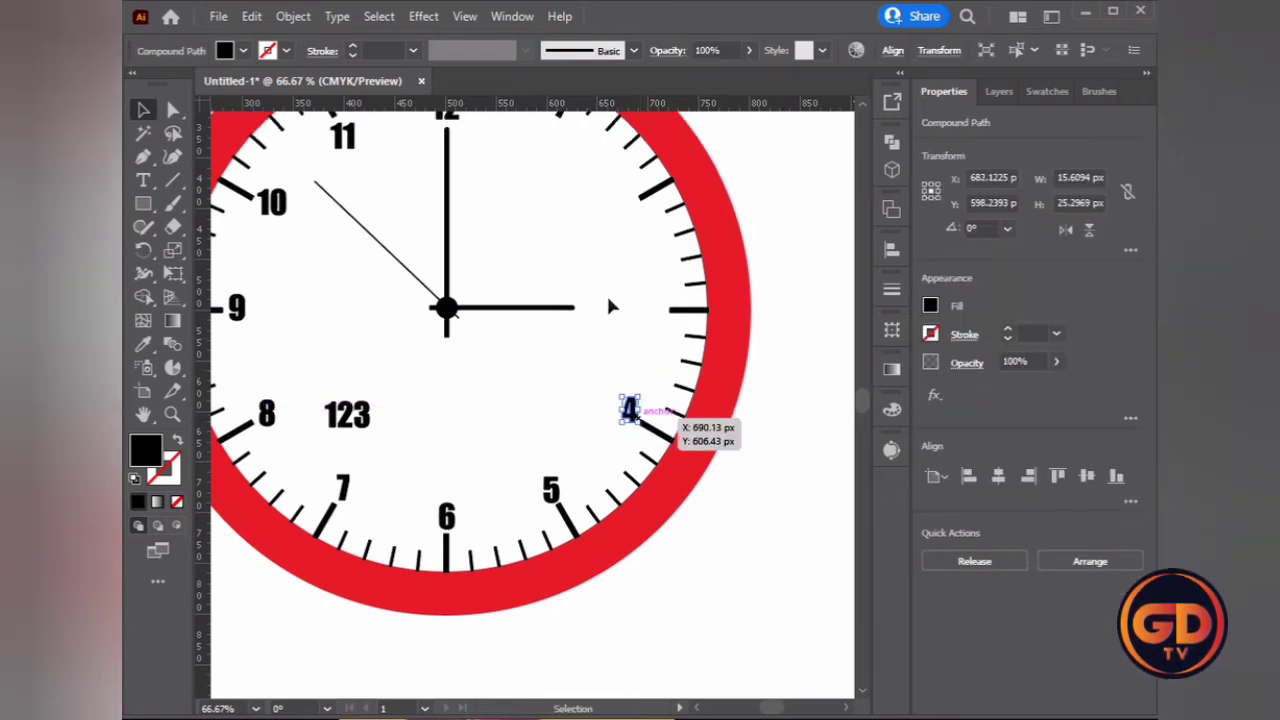
{"action": "left_click", "coordinate": [648, 312]}
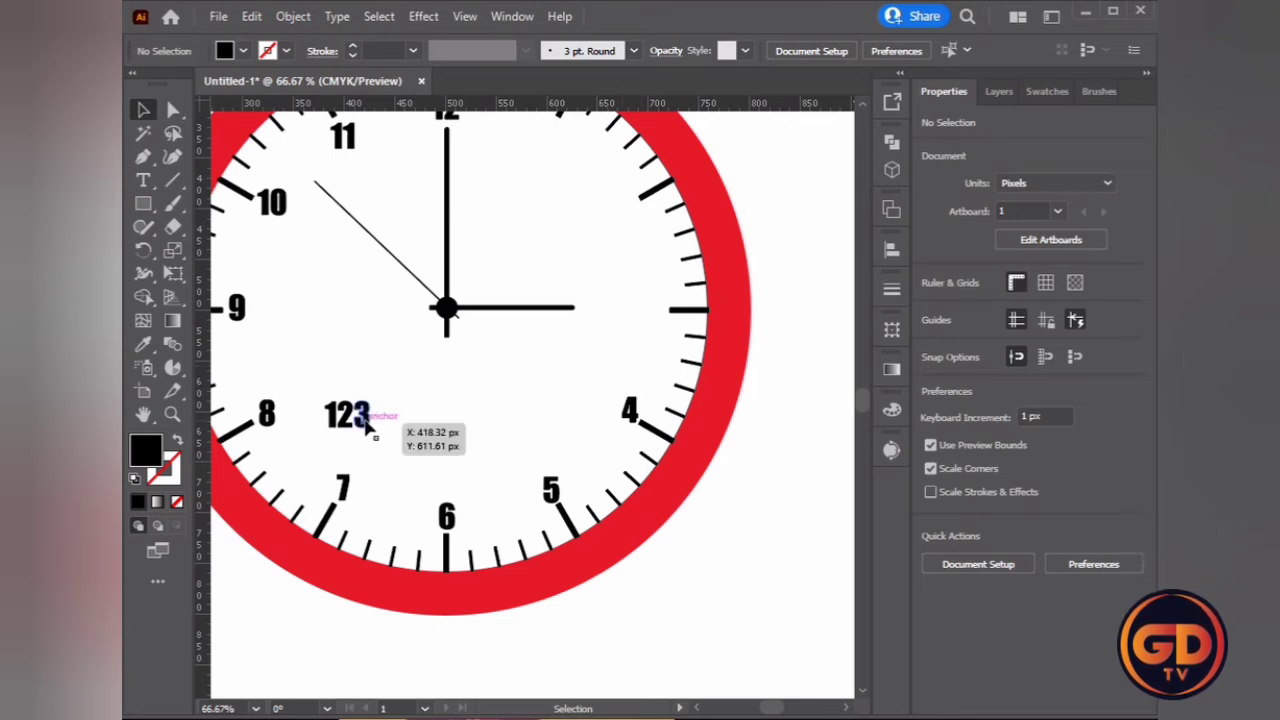
Place the 3 beside the 3 o'clock tick.
{"action": "left_click_drag", "start_coordinate": [365, 419], "coordinate": [656, 316]}
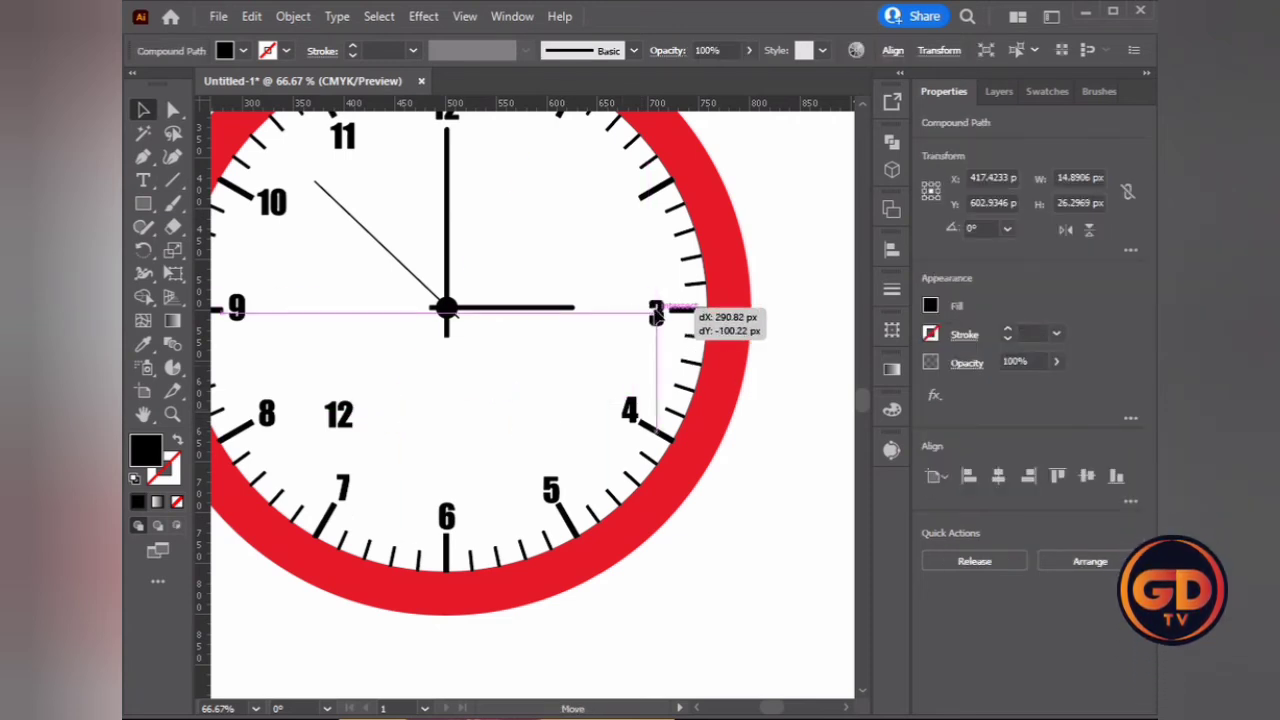
{"action": "left_click_drag", "start_coordinate": [656, 316], "coordinate": [657, 309]}
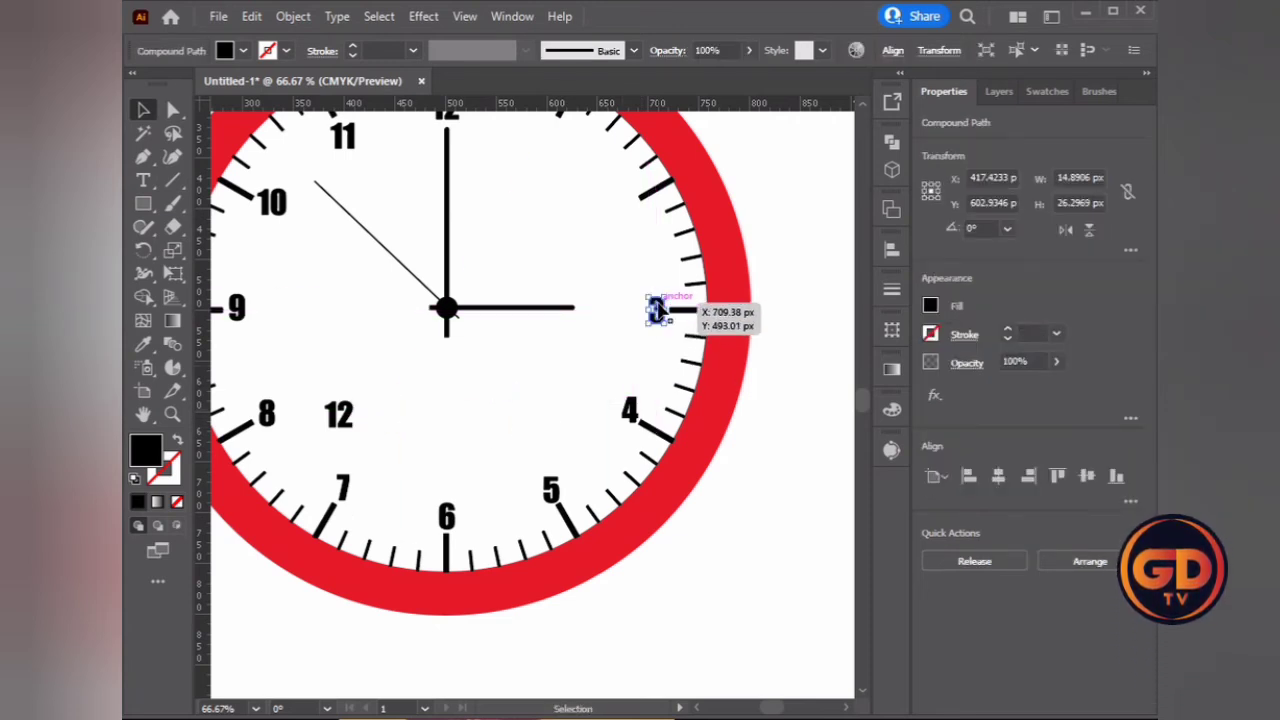
{"action": "left_click", "coordinate": [534, 366]}
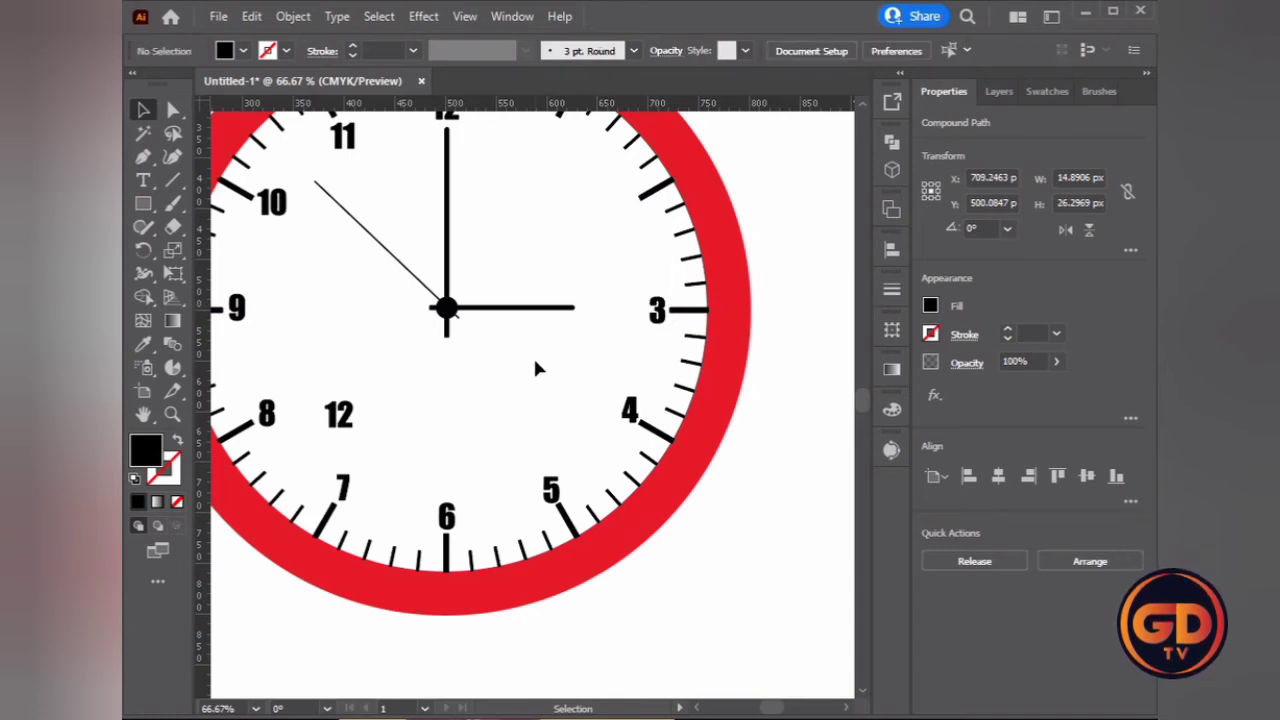
{"action": "left_click", "coordinate": [656, 316]}
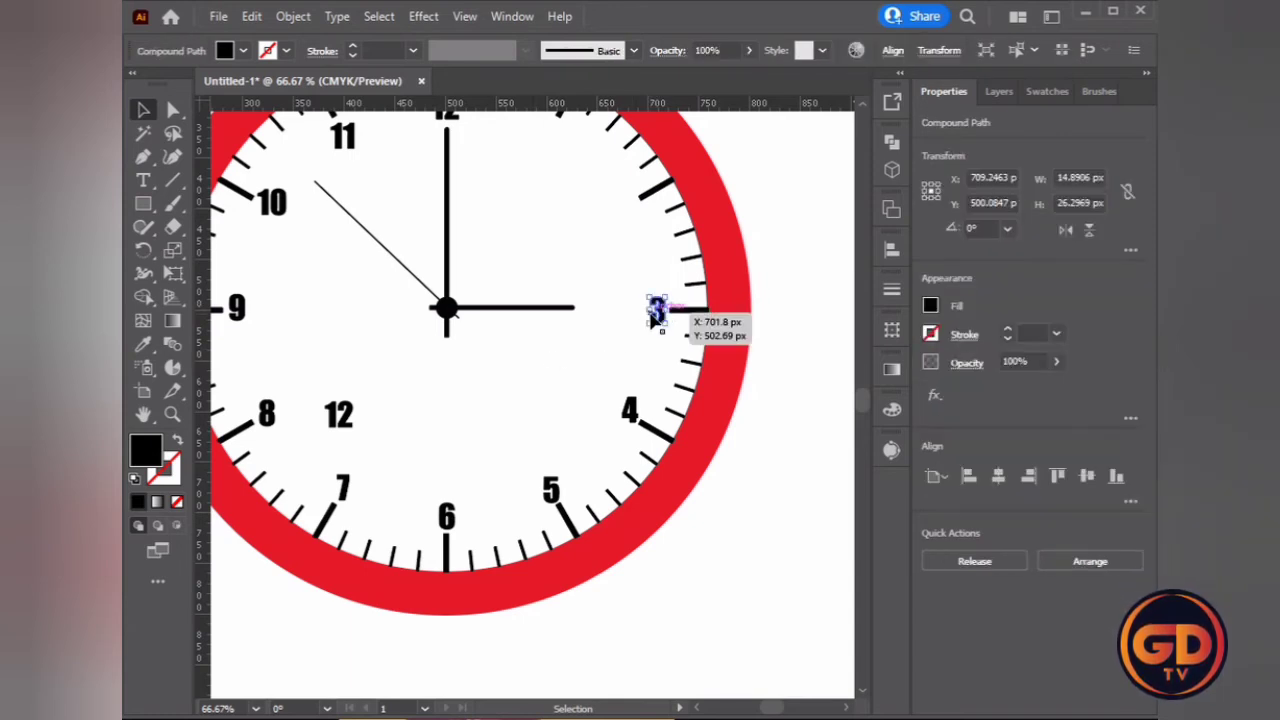
{"action": "left_click", "coordinate": [465, 413]}
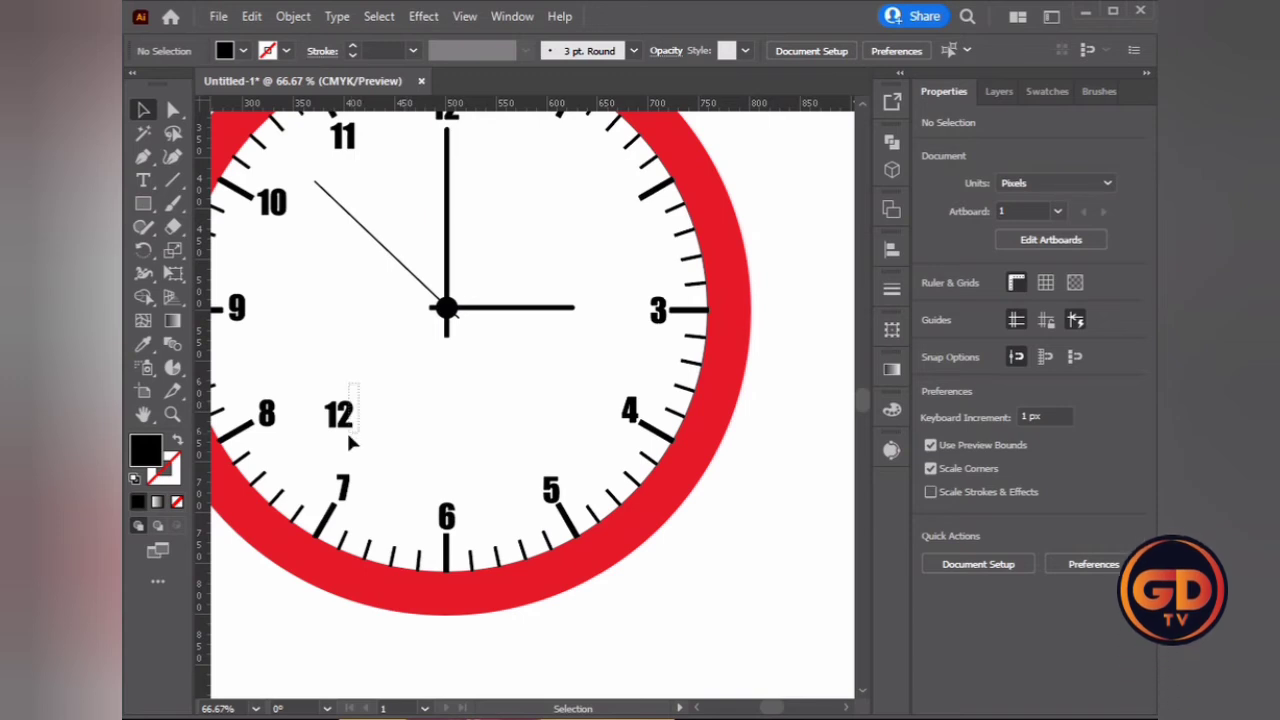
Move the 2 and 1 to their hour positions and fine-tune the 1.
{"action": "left_click_drag", "start_coordinate": [346, 420], "coordinate": [624, 206]}
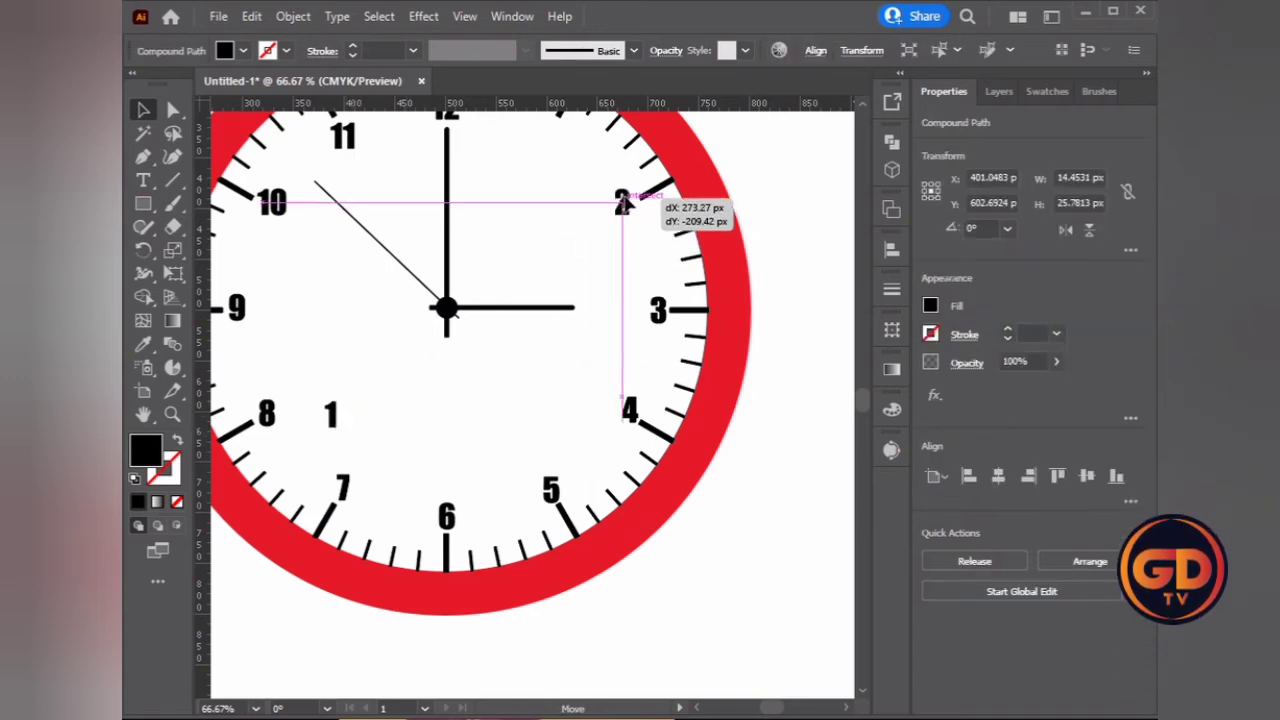
{"action": "left_click", "coordinate": [637, 255]}
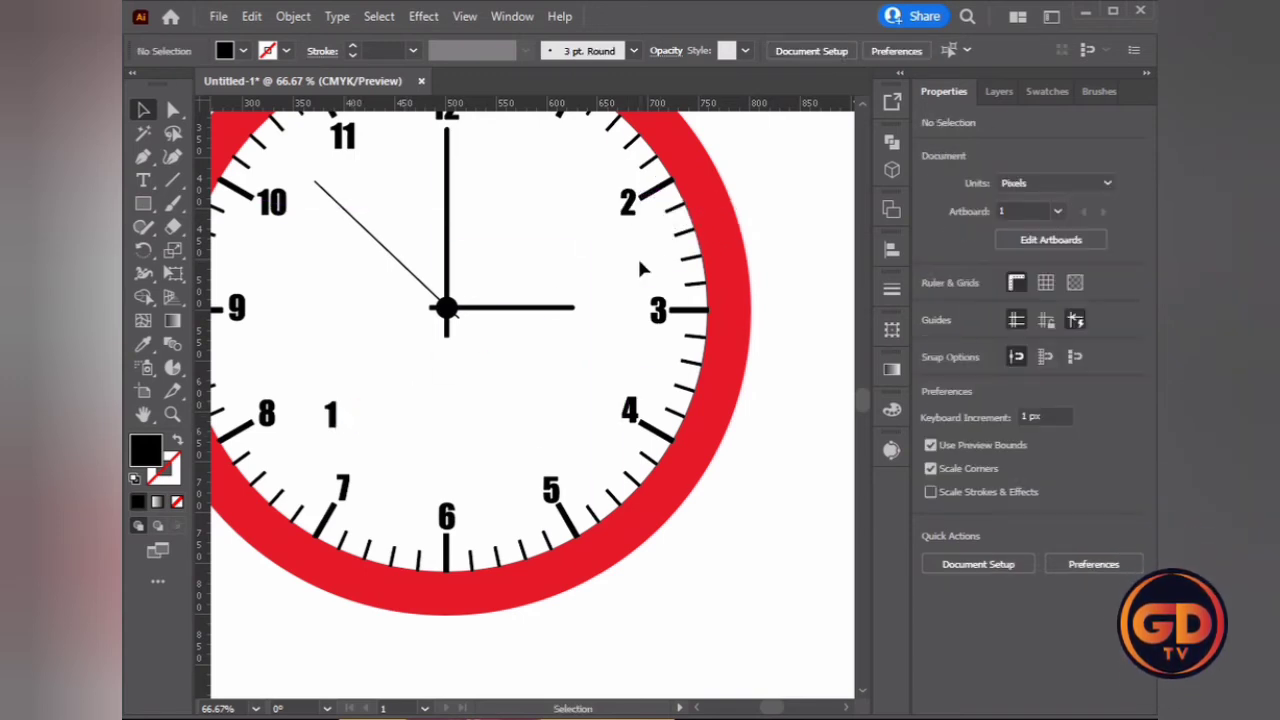
{"action": "mouse_move", "coordinate": [334, 415]}
{"action": "left_mouse_down"}
{"action": "mouse_move", "coordinate": [561, 132]}
{"action": "mouse_move", "coordinate": [545, 128]}
{"action": "left_mouse_up"}
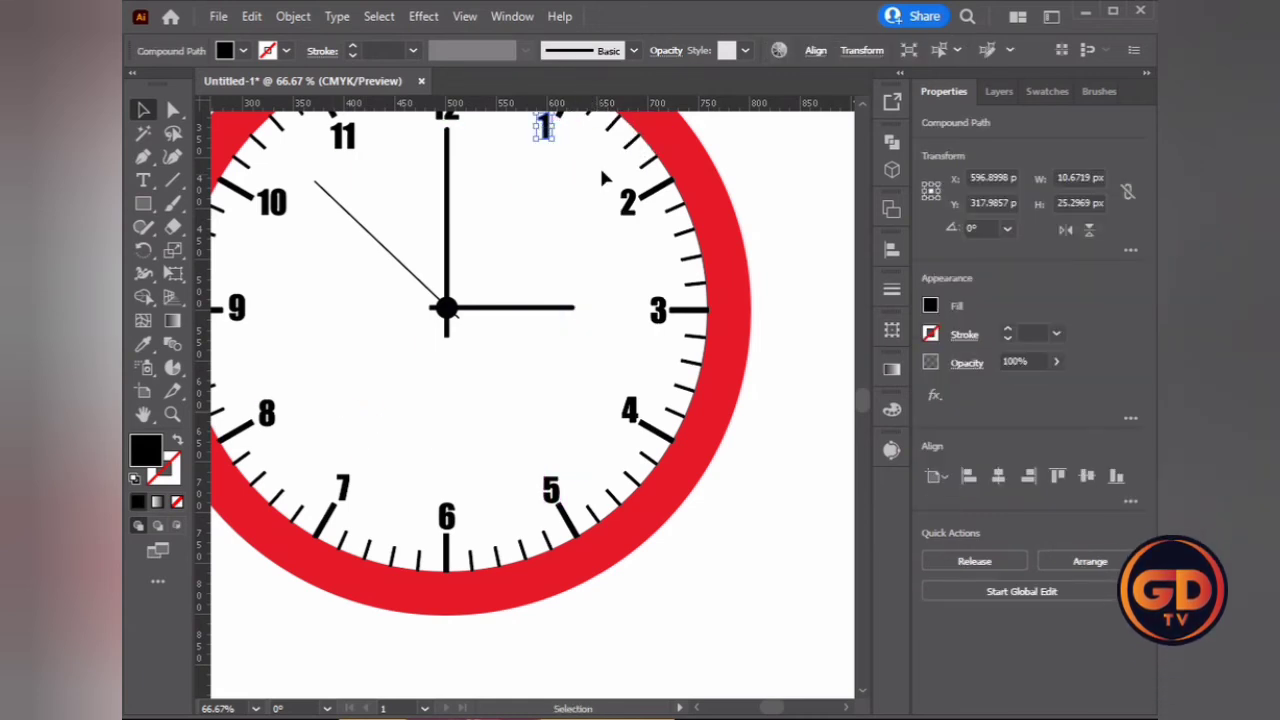
{"action": "scroll", "coordinate": [603, 180], "scroll_direction": "down", "scroll_amount": 2}
{"action": "scroll", "coordinate": [603, 187], "scroll_direction": "up", "scroll_amount": 2}
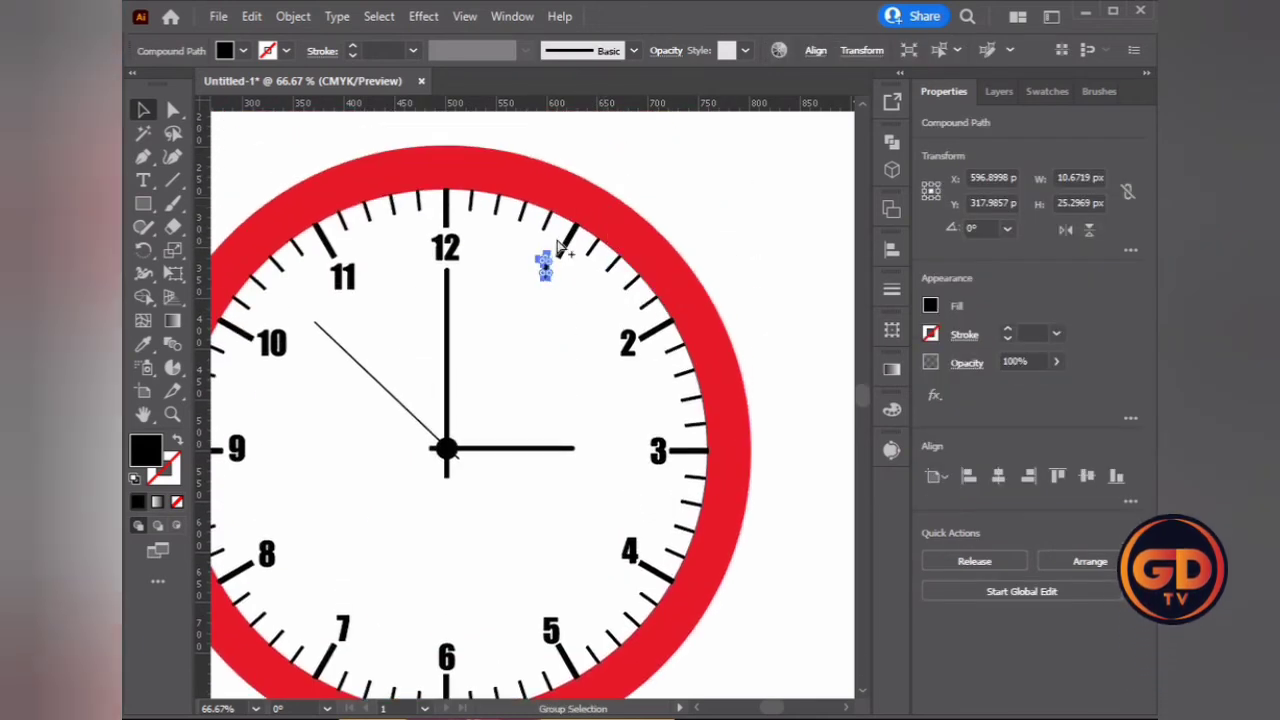
{"action": "scroll", "coordinate": [545, 260], "scroll_direction": "up", "scroll_amount": 5}
{"action": "left_click_drag", "start_coordinate": [517, 330], "coordinate": [532, 316]}
{"action": "left_click", "coordinate": [611, 386]}
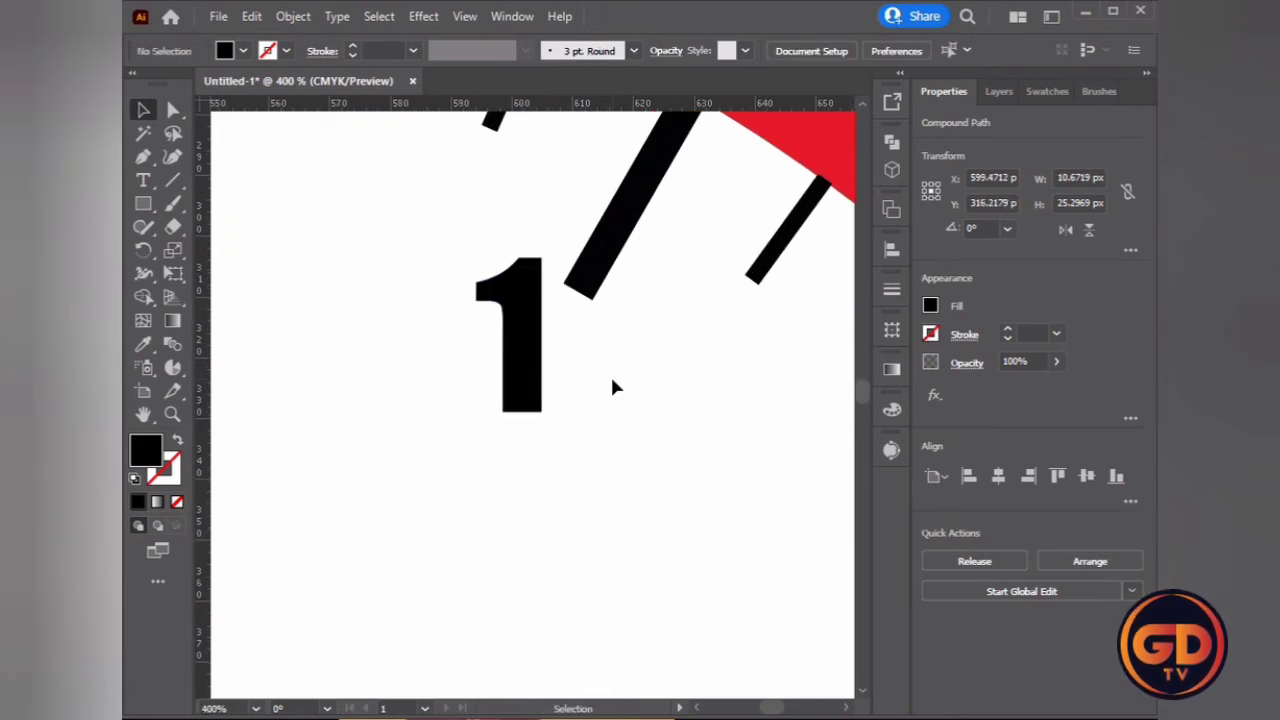
{"action": "scroll", "coordinate": [612, 392], "scroll_direction": "down", "scroll_amount": 5}
Choose the Type tool and set the font to Montserrat ExtraBold.
{"action": "scroll", "coordinate": [575, 398], "scroll_direction": "down", "scroll_amount": 1}
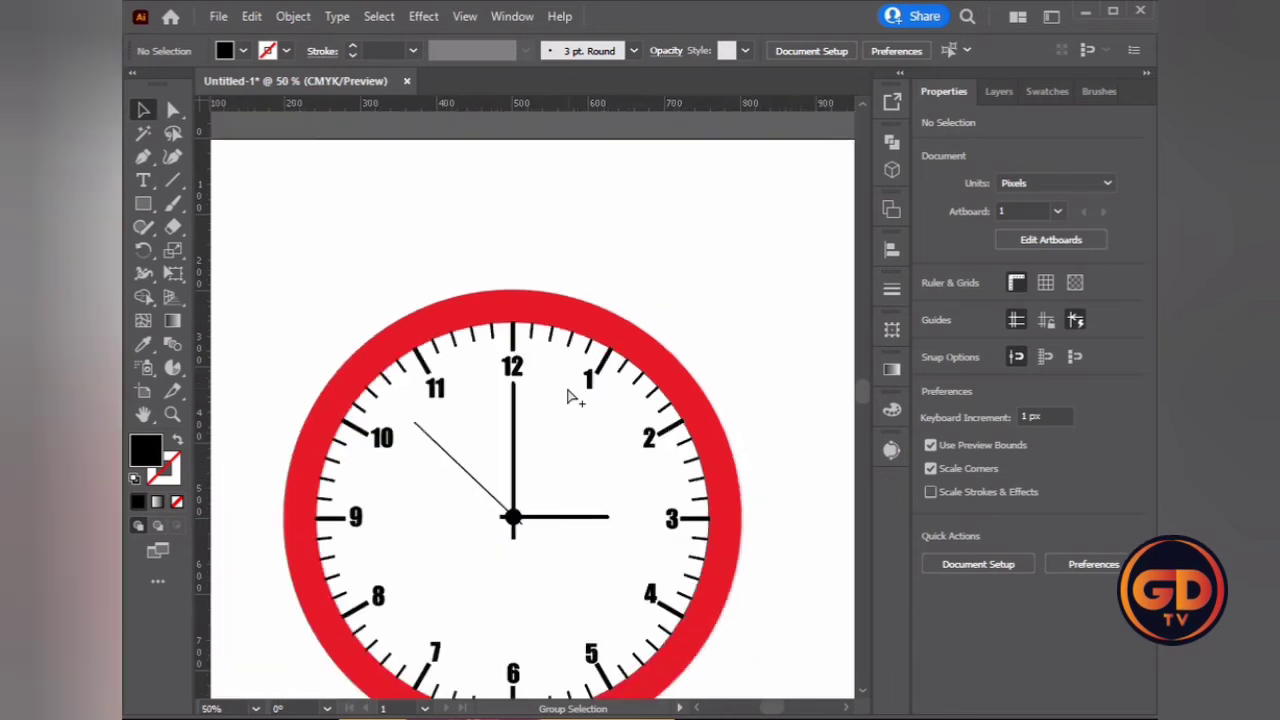
{"action": "scroll", "coordinate": [580, 400], "scroll_direction": "down", "scroll_amount": 1}
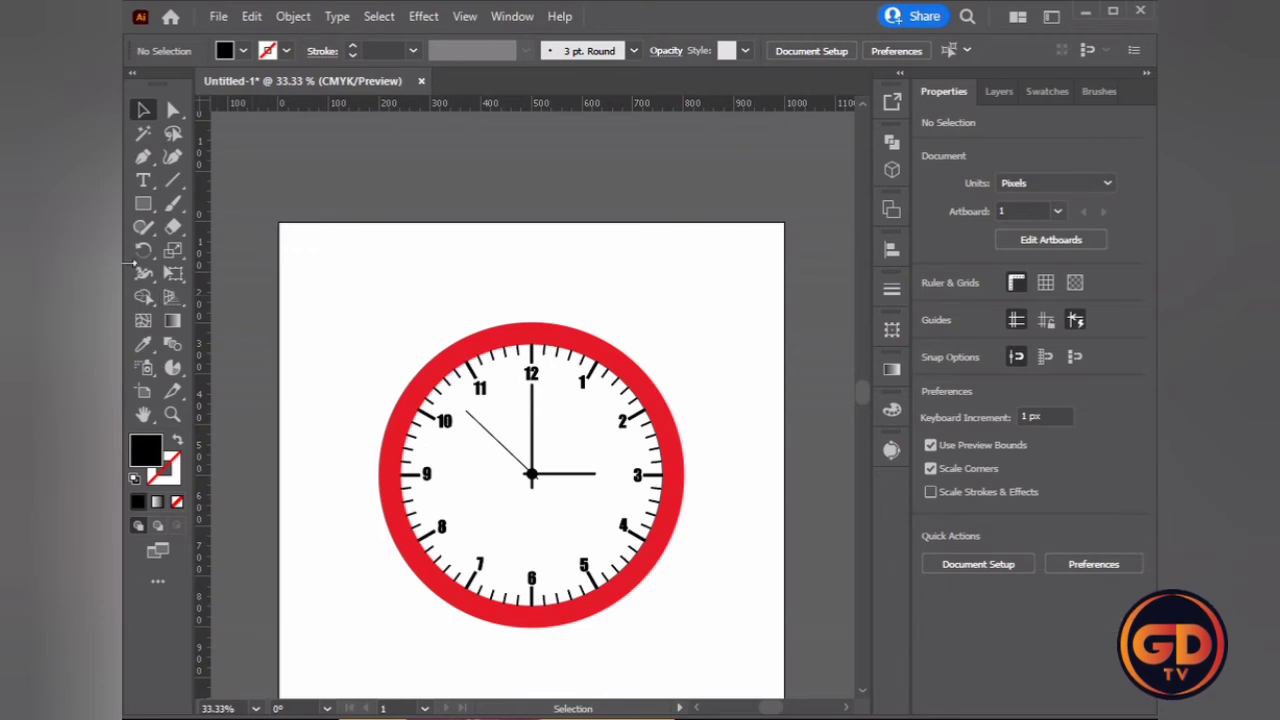
{"action": "left_click", "coordinate": [143, 180]}
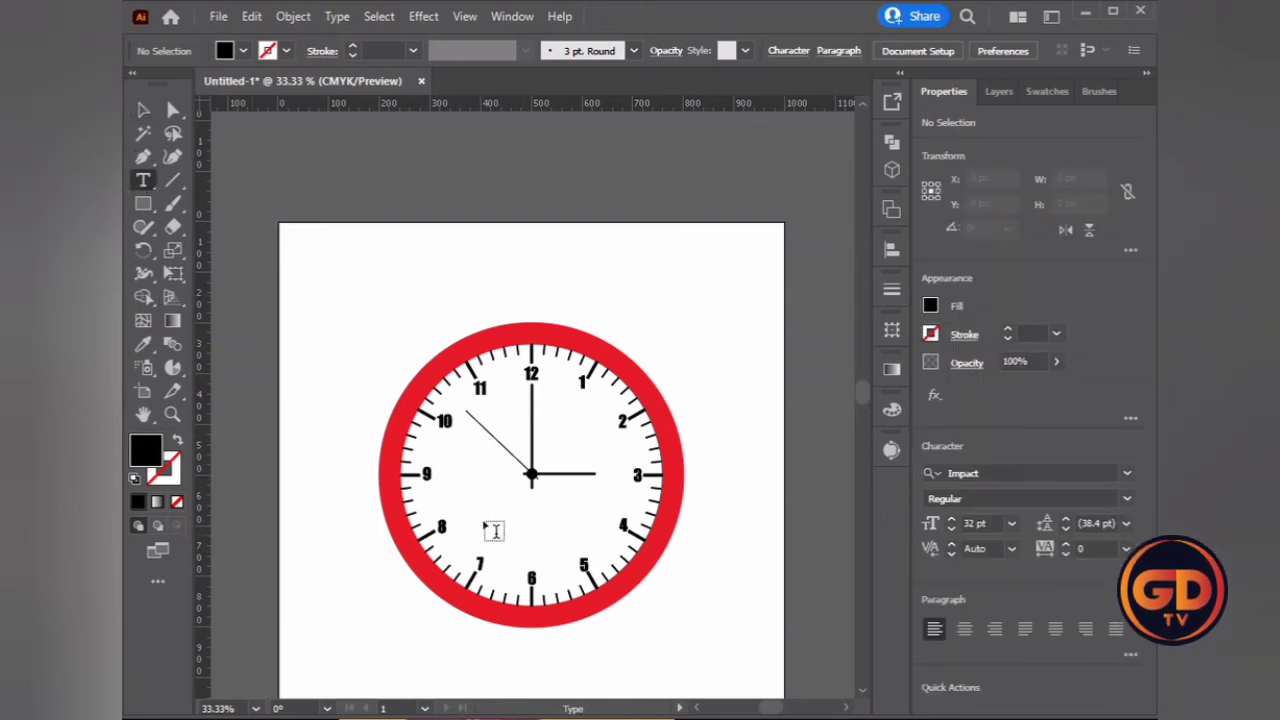
{"action": "left_click", "coordinate": [1125, 474]}
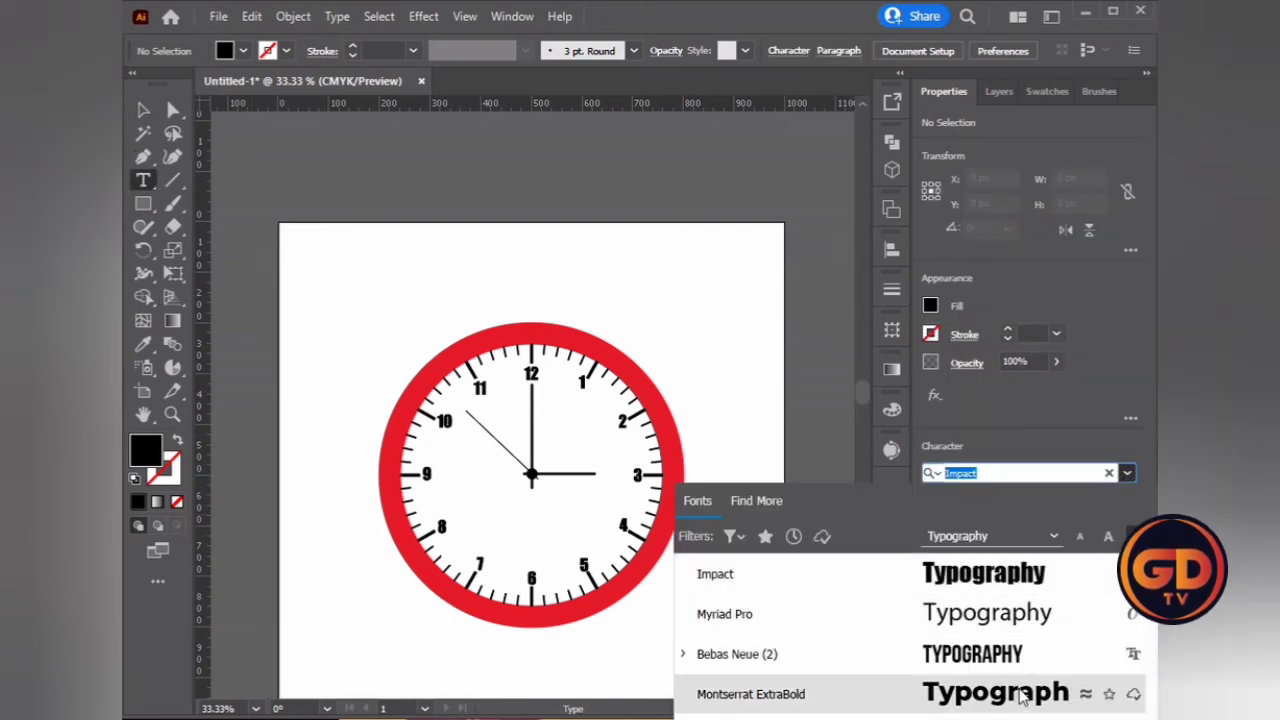
{"action": "left_click", "coordinate": [760, 689]}
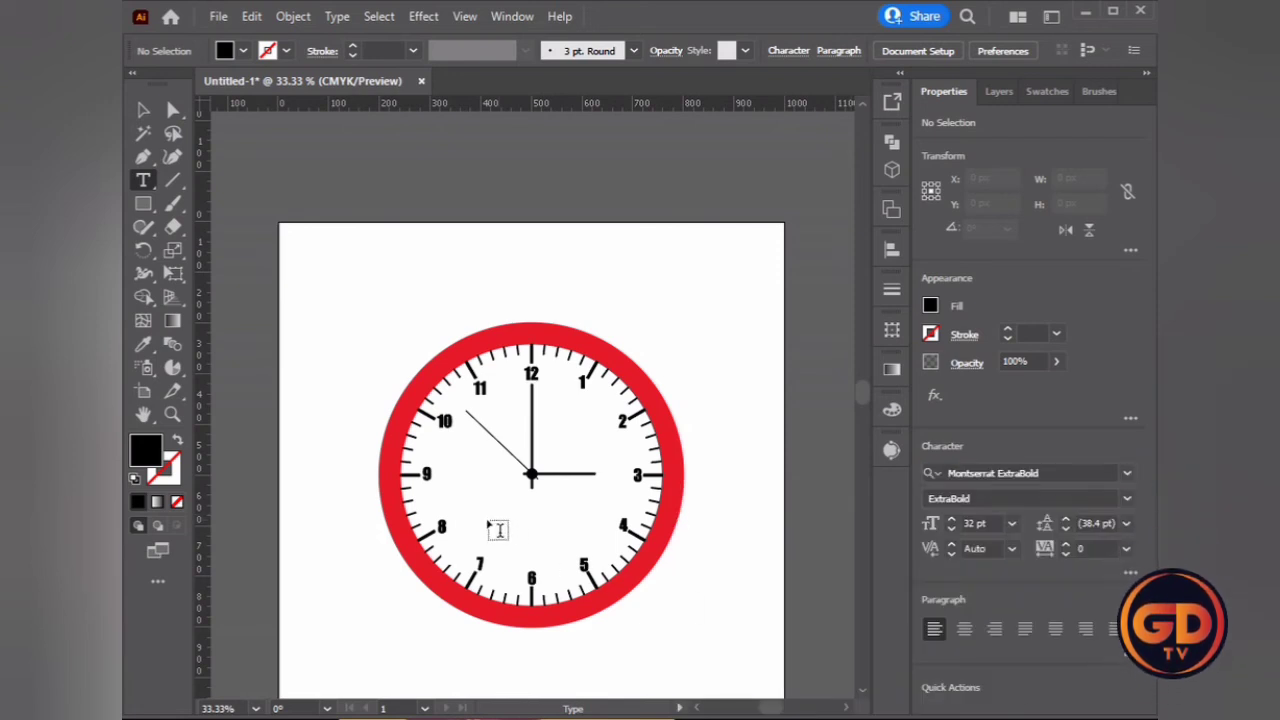
Type 'Creative' and 'Wall Clock' on two lines just below the clock centre.
{"action": "left_click", "coordinate": [490, 522]}
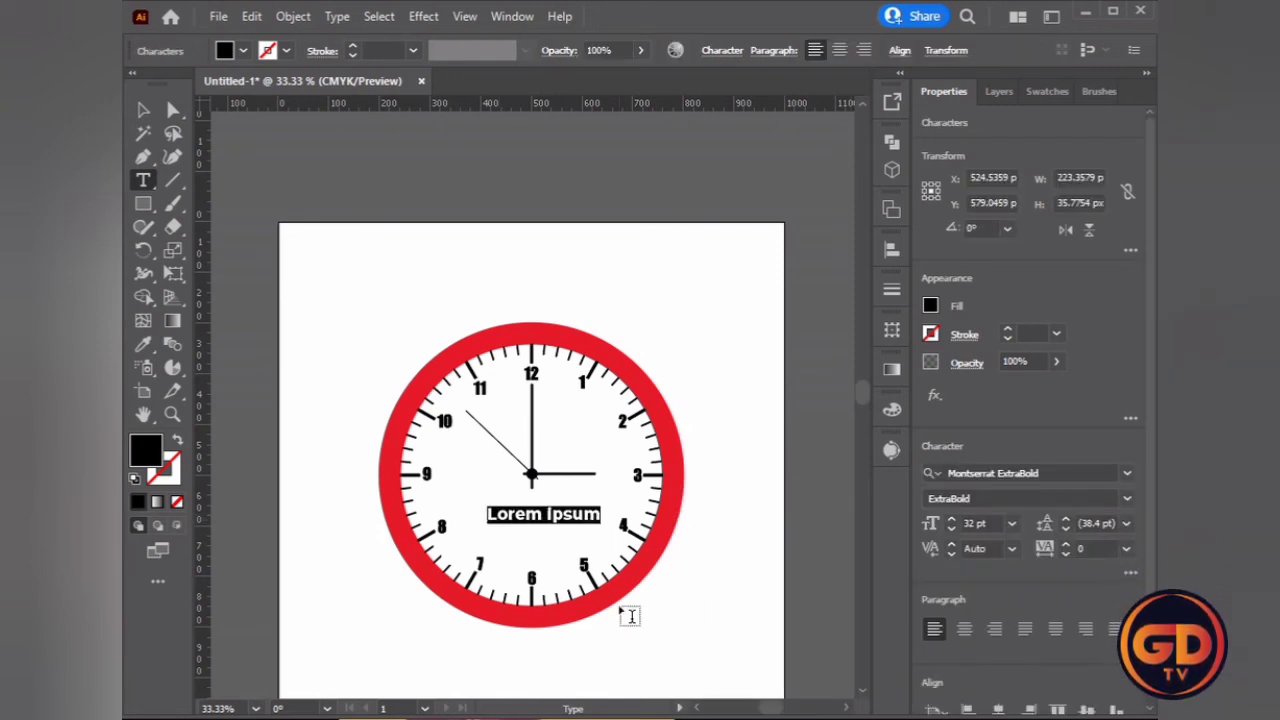
{"action": "type", "text": "C"}
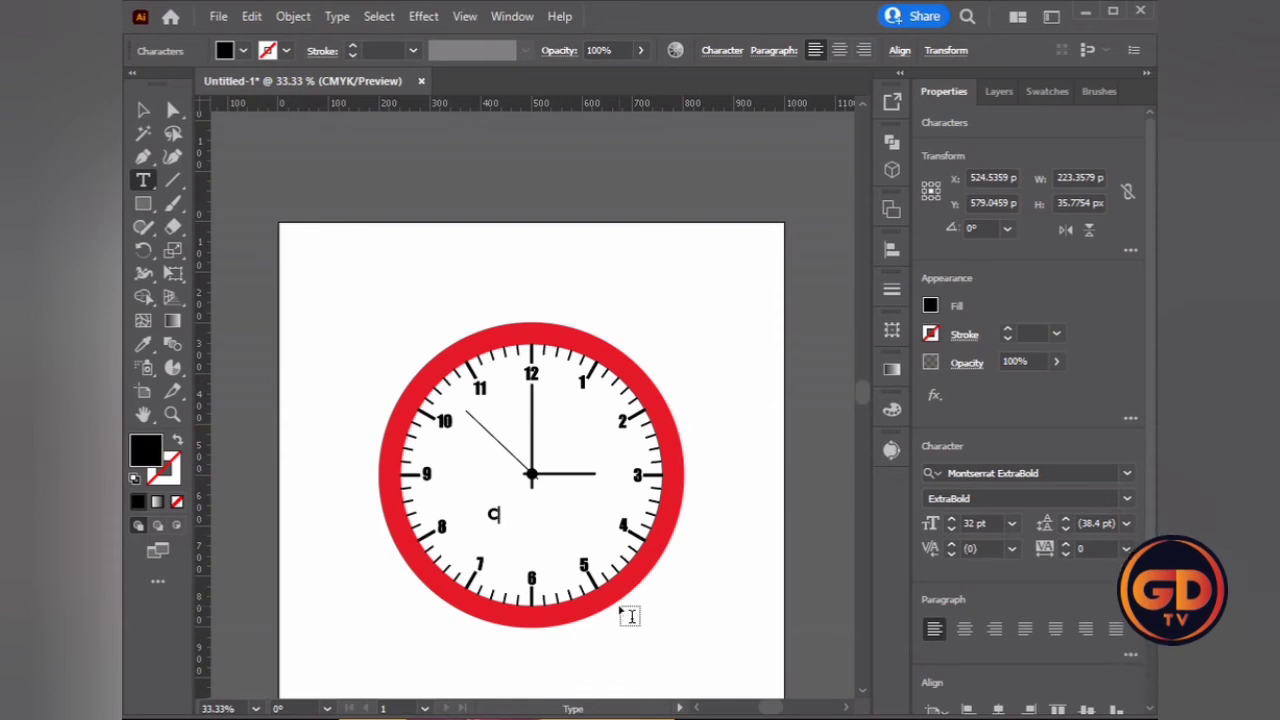
{"action": "type", "text": "reative"}
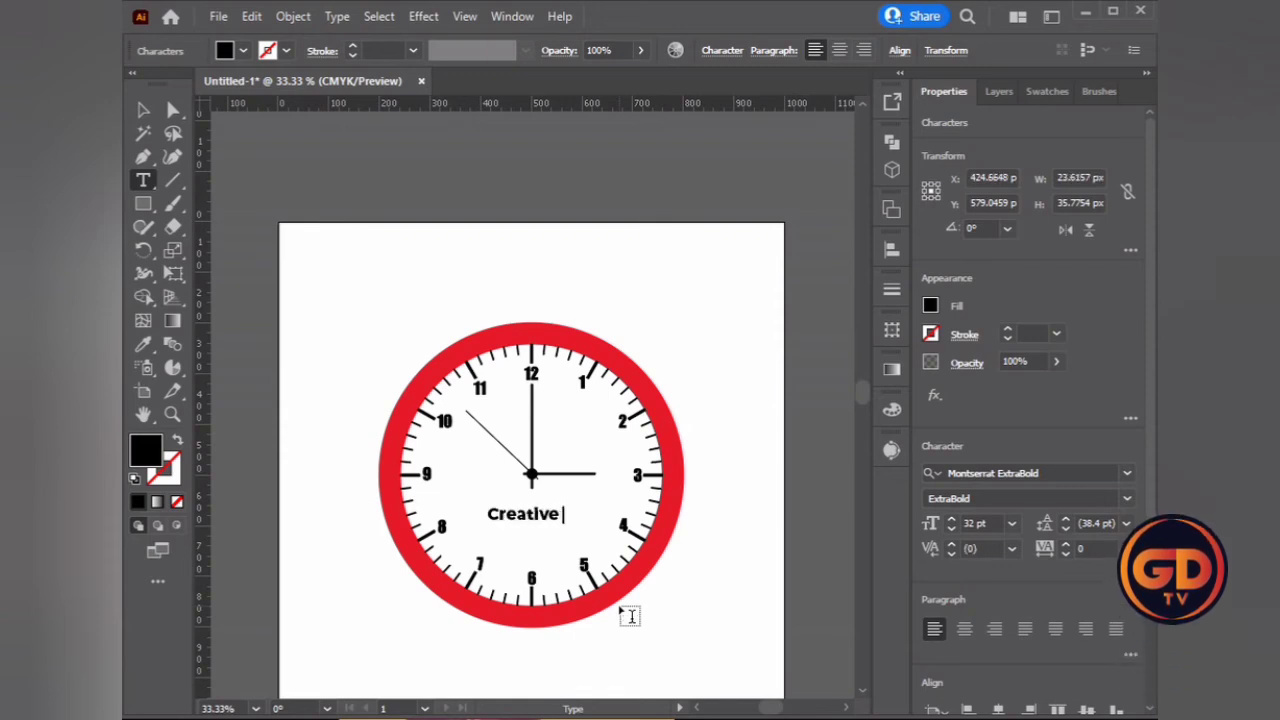
{"action": "key", "text": "Return"}
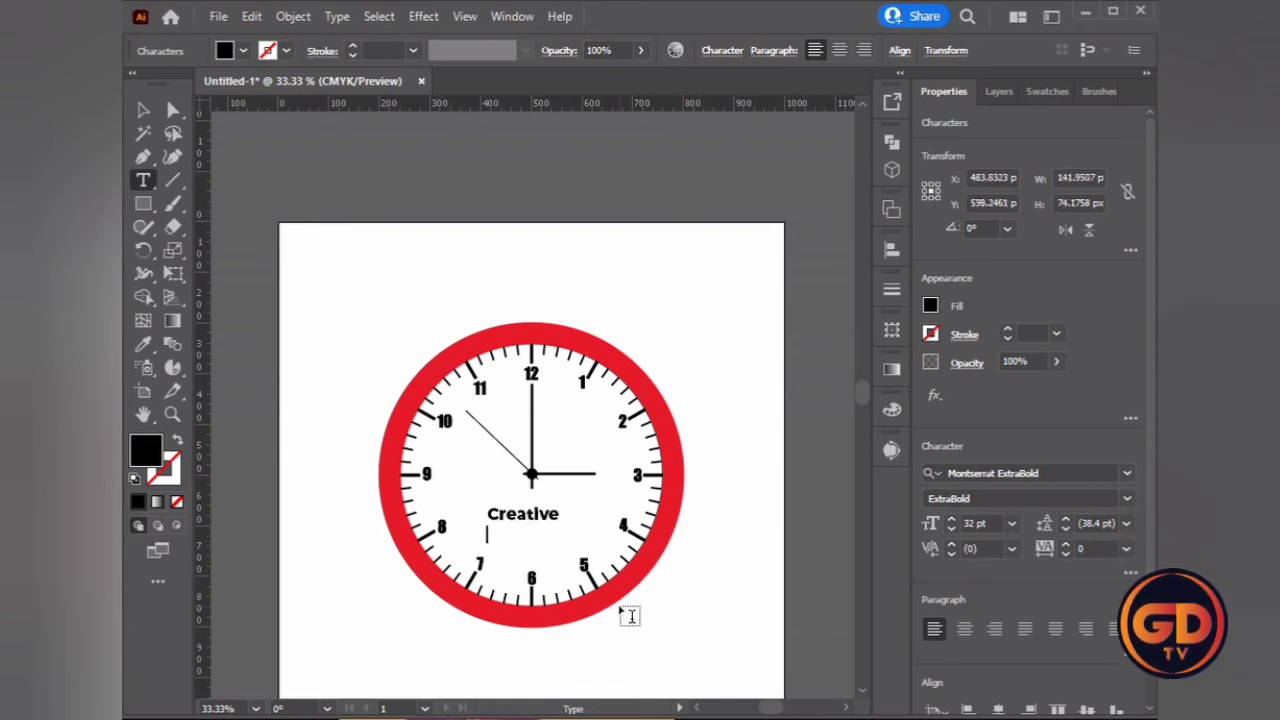
{"action": "type", "text": "Wall "}
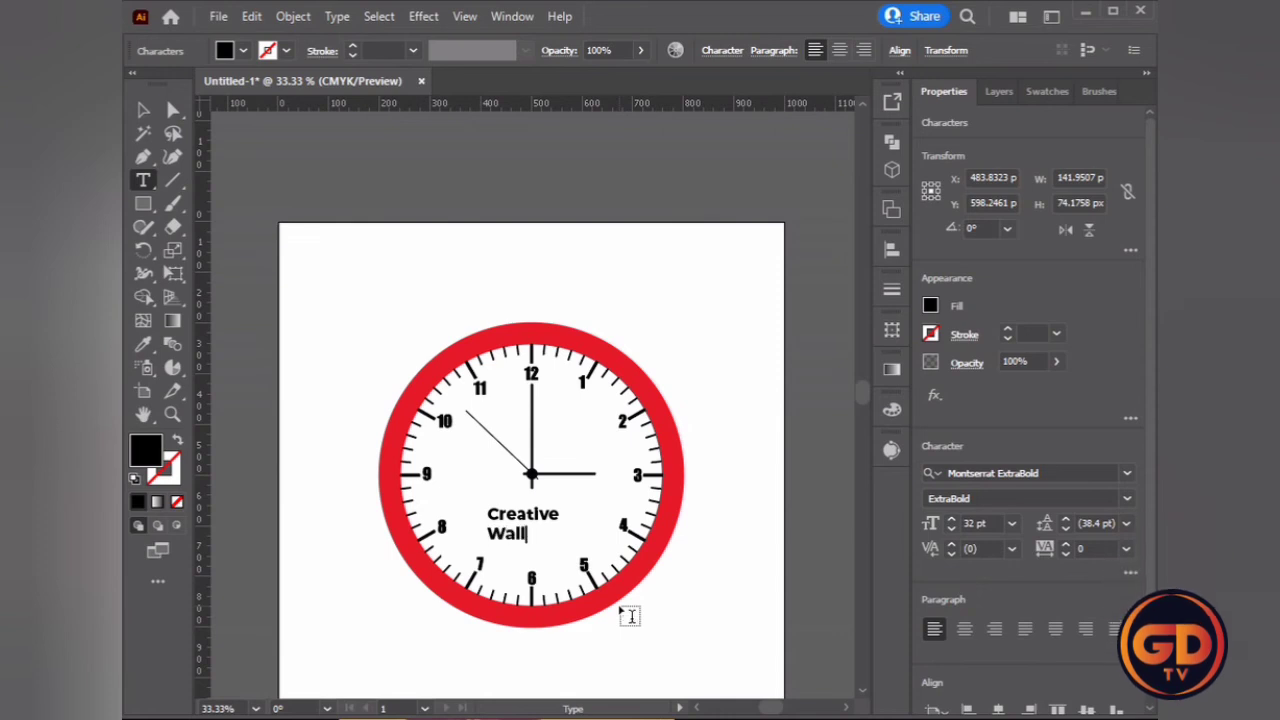
{"action": "type", "text": "Clock"}
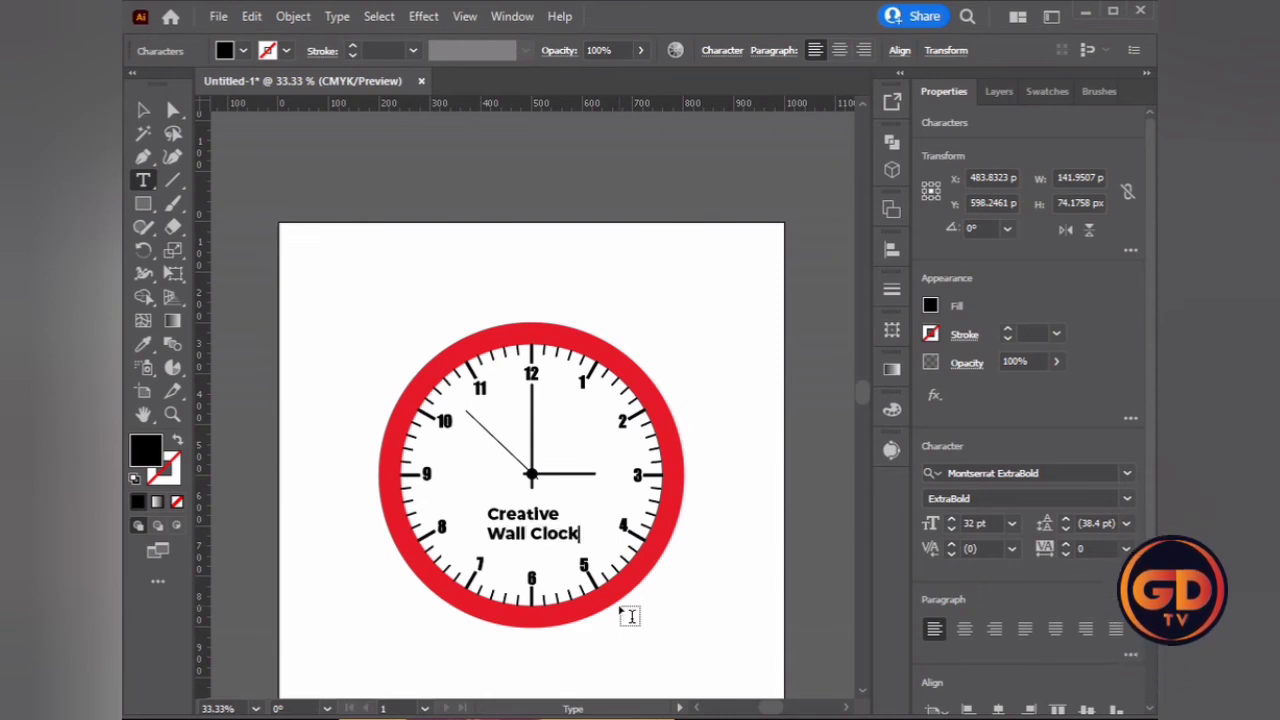
Centre-align the caption's two lines and move it to the clock's horizontal centre.
{"action": "left_click", "coordinate": [141, 112]}
{"action": "left_click", "coordinate": [527, 513]}
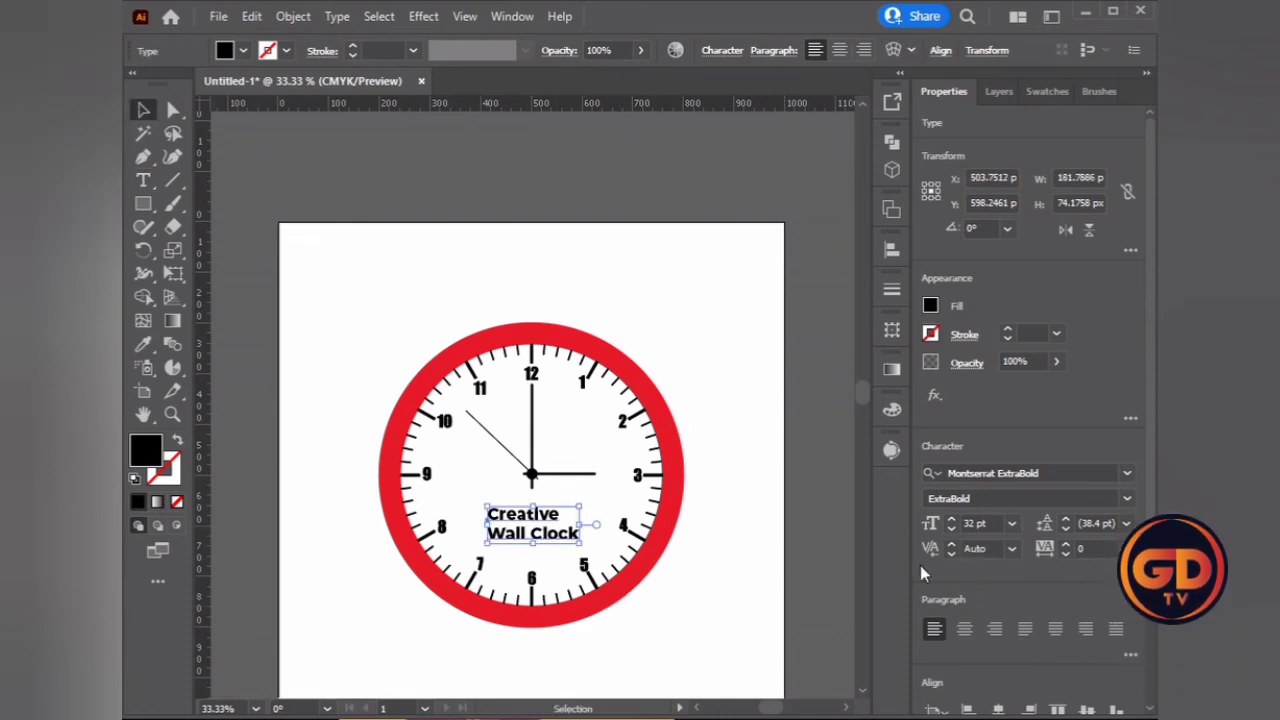
{"action": "scroll", "coordinate": [968, 628], "scroll_direction": "down", "scroll_amount": 2}
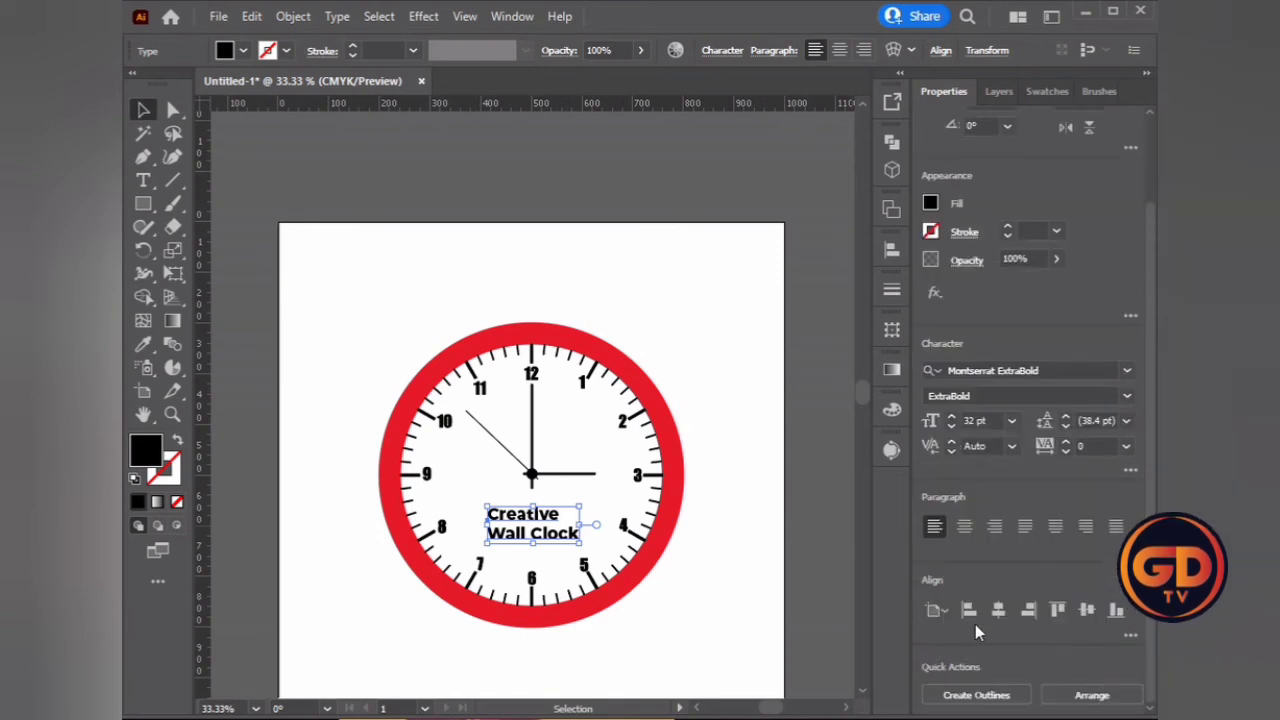
{"action": "left_click", "coordinate": [964, 526]}
{"action": "left_click_drag", "start_coordinate": [514, 537], "coordinate": [556, 520]}
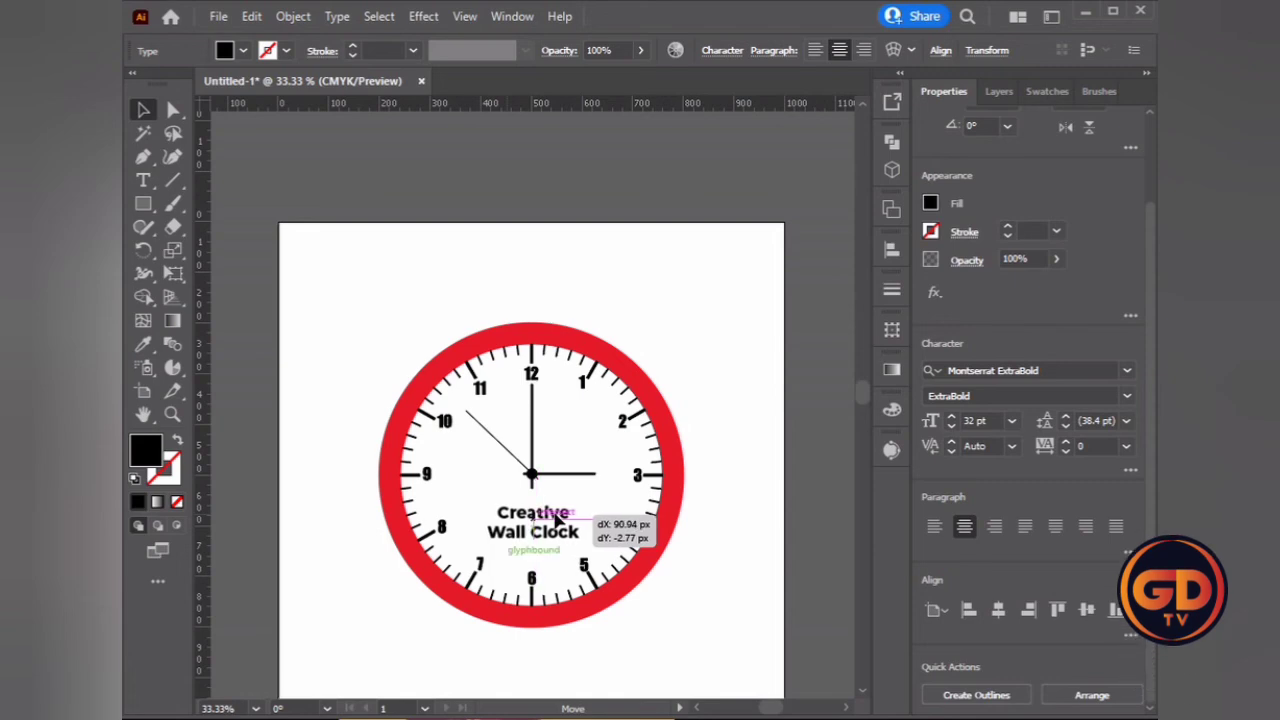
{"action": "left_click", "coordinate": [695, 360]}
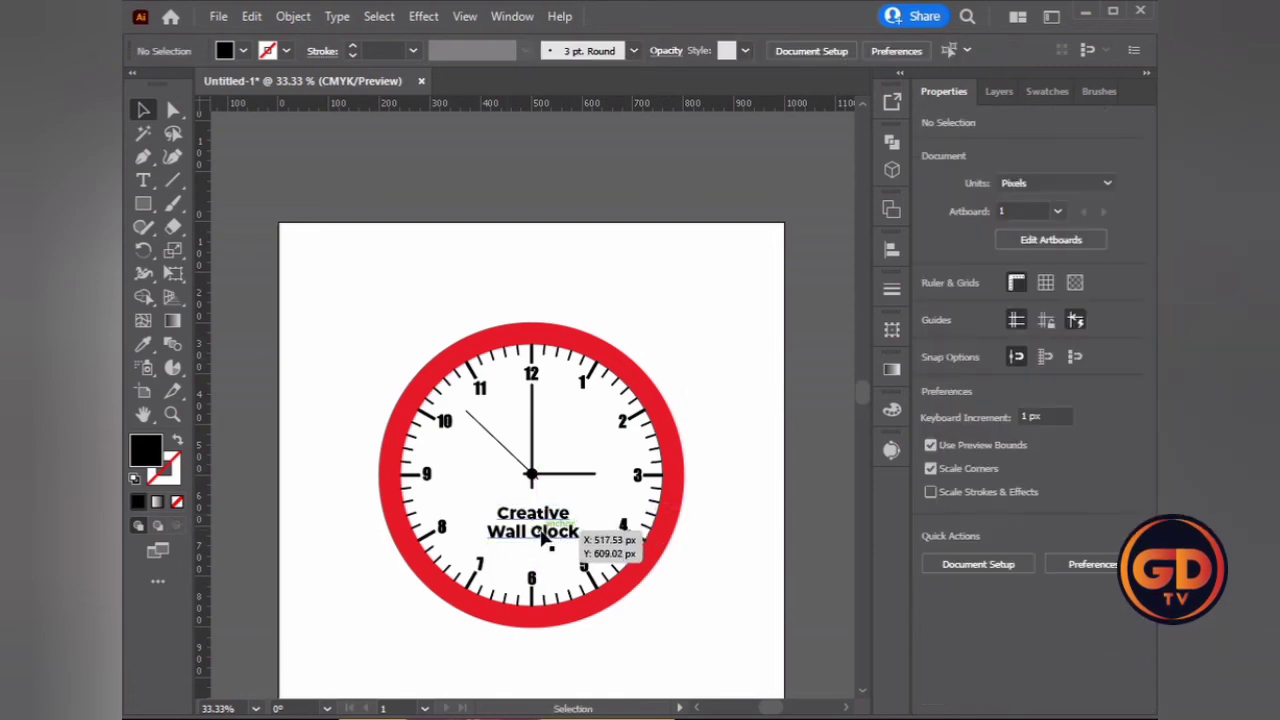
Set the caption in Comic Sans MS Bold and enlarge it to about 35.78 pt.
{"action": "scroll", "coordinate": [548, 540], "scroll_direction": "up", "scroll_amount": 2}
{"action": "left_click", "coordinate": [565, 500]}
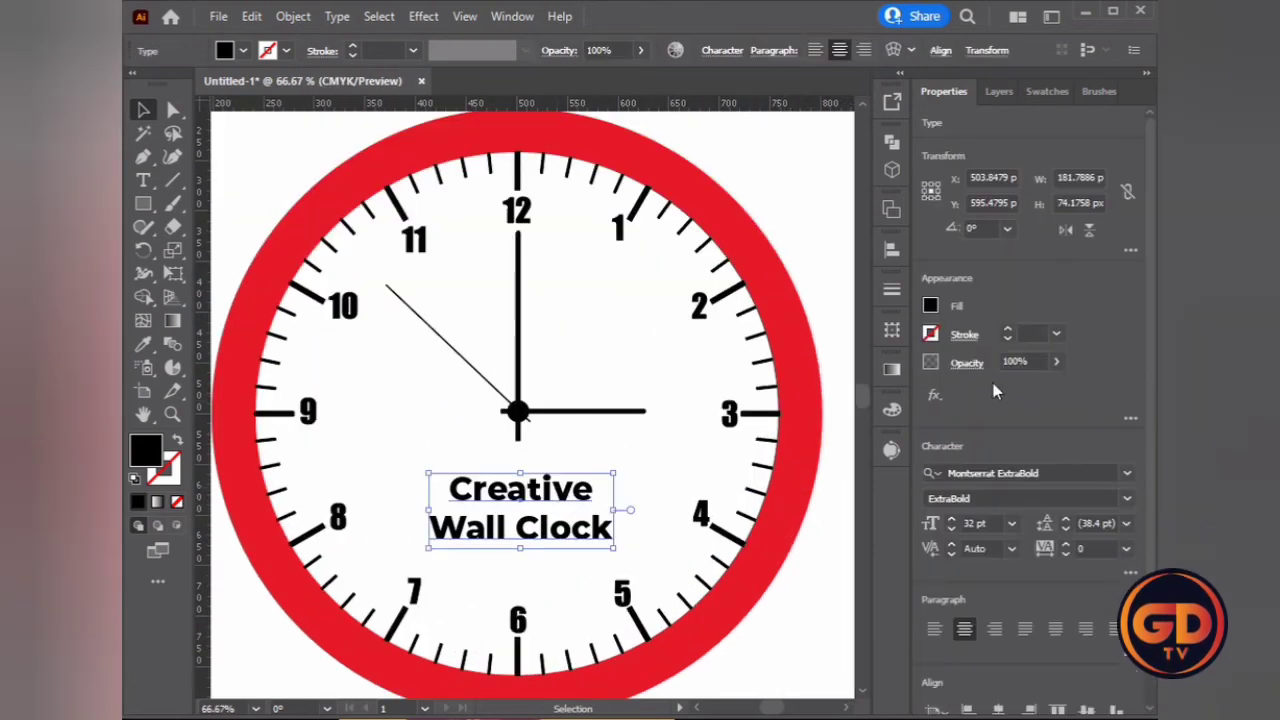
{"action": "left_click", "coordinate": [1126, 473]}
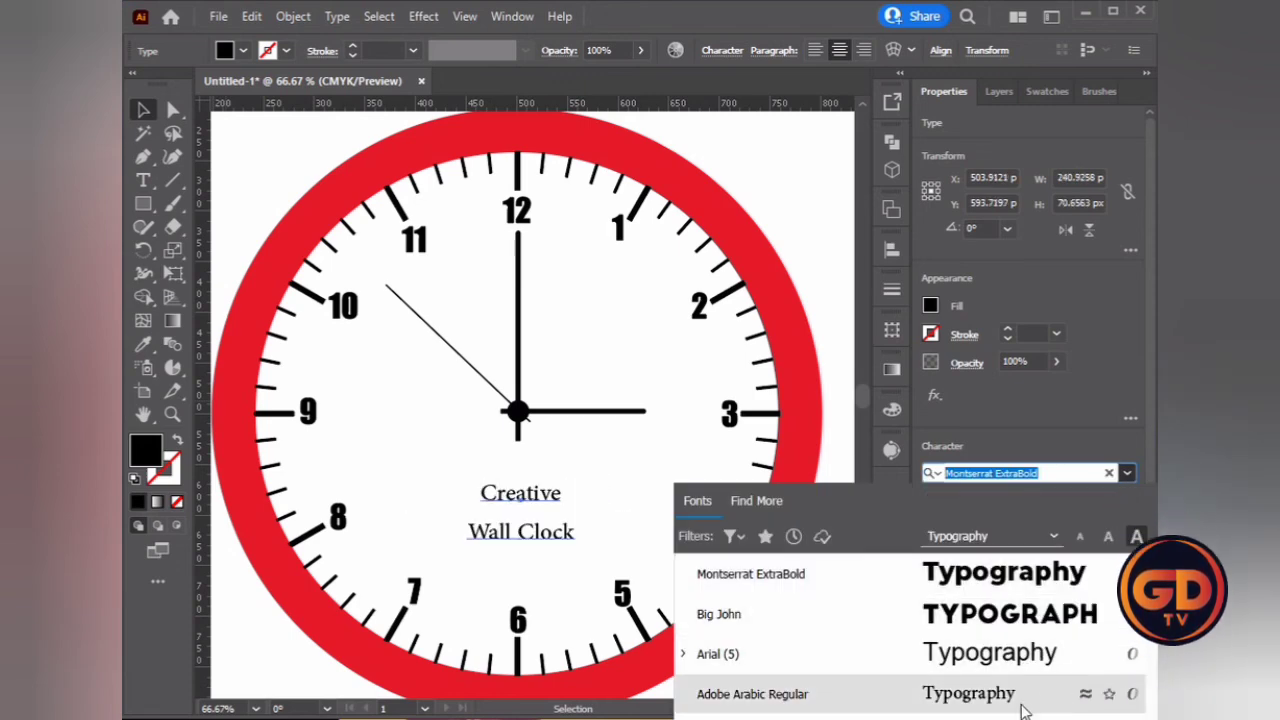
{"action": "key", "text": "Escape"}
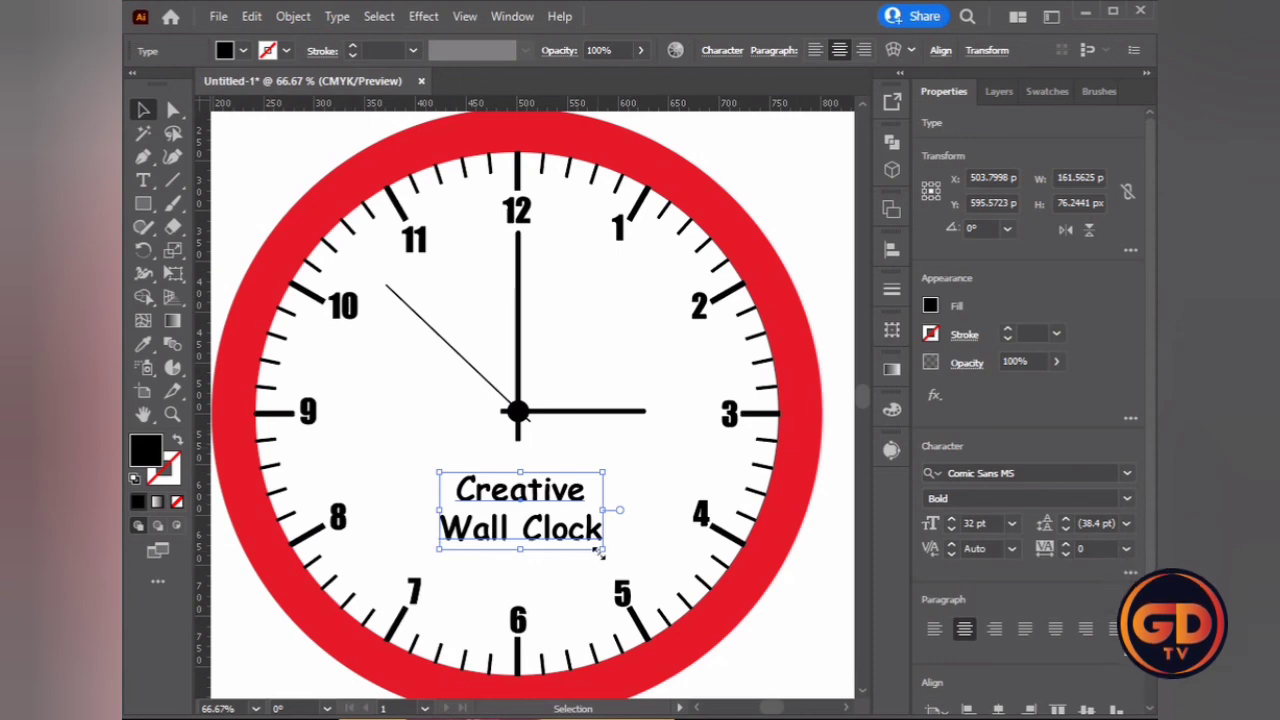
{"action": "left_click_drag", "start_coordinate": [600, 553], "coordinate": [613, 559]}
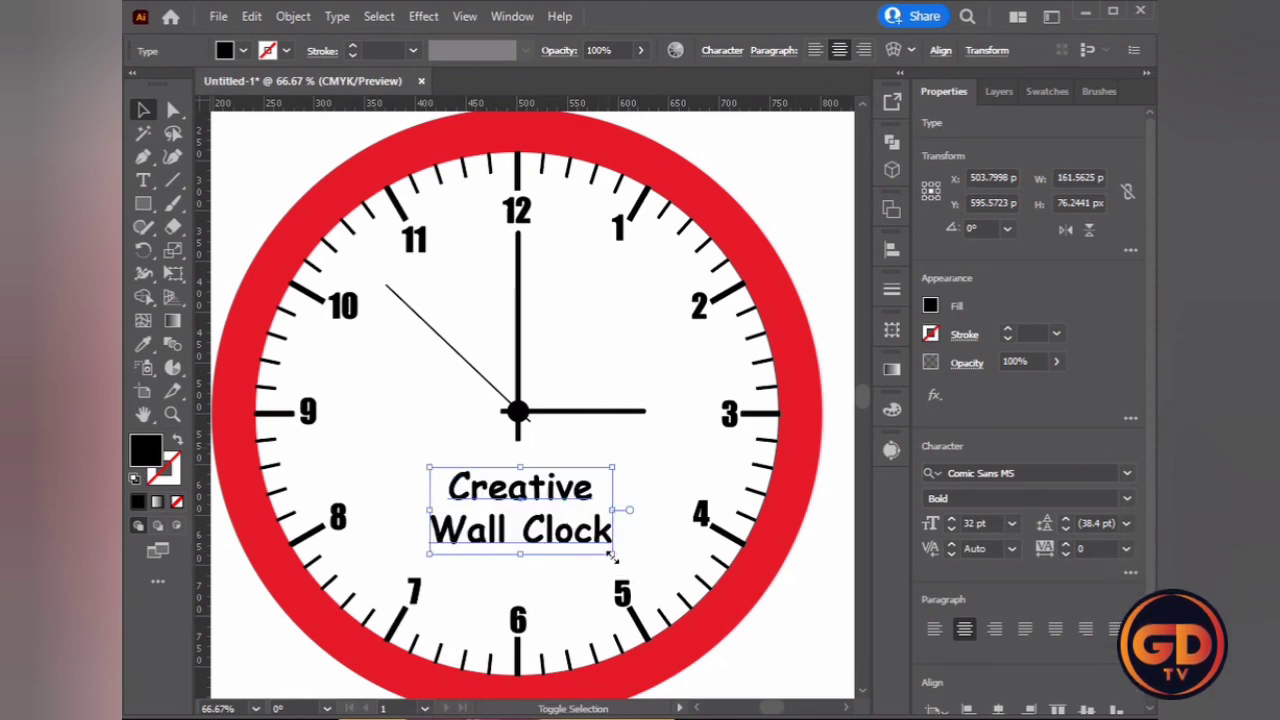
{"action": "left_click", "coordinate": [810, 155]}
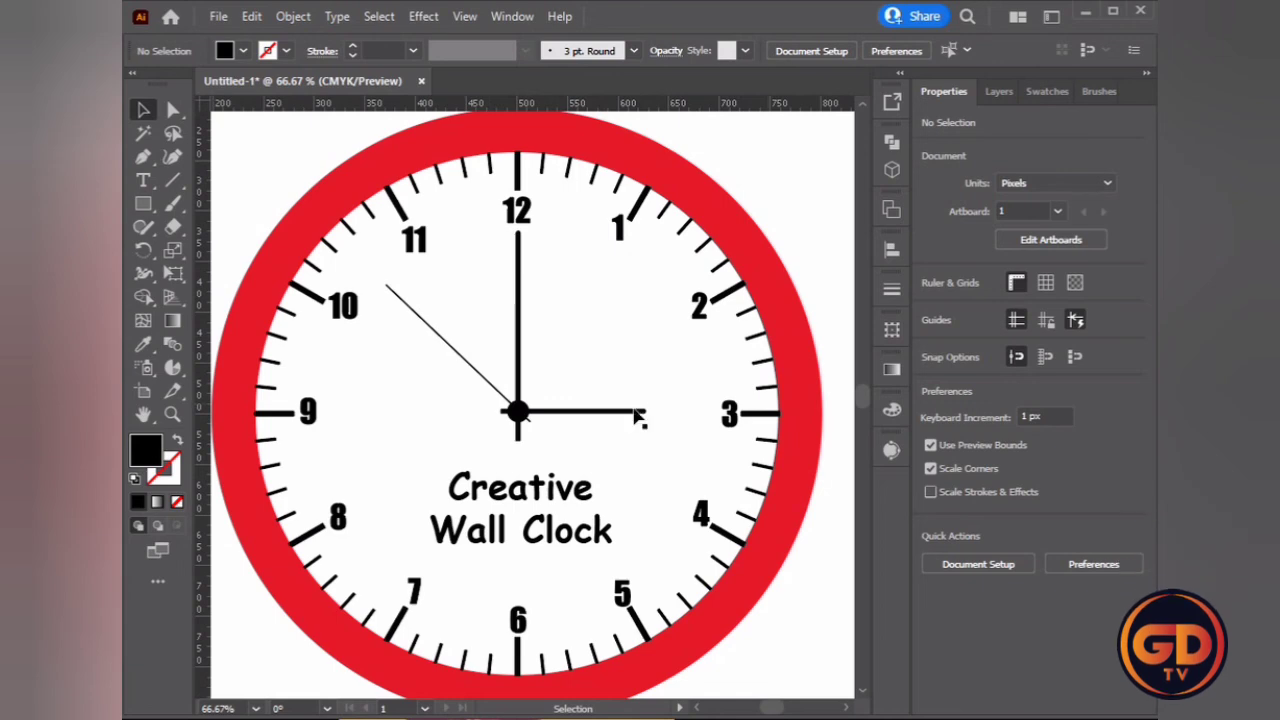
Zoom out and apply Object > Unlock All to free every locked clock object.
{"action": "scroll", "coordinate": [586, 457], "scroll_direction": "down", "scroll_amount": 1}
{"action": "scroll", "coordinate": [580, 490], "scroll_direction": "down", "scroll_amount": 1}
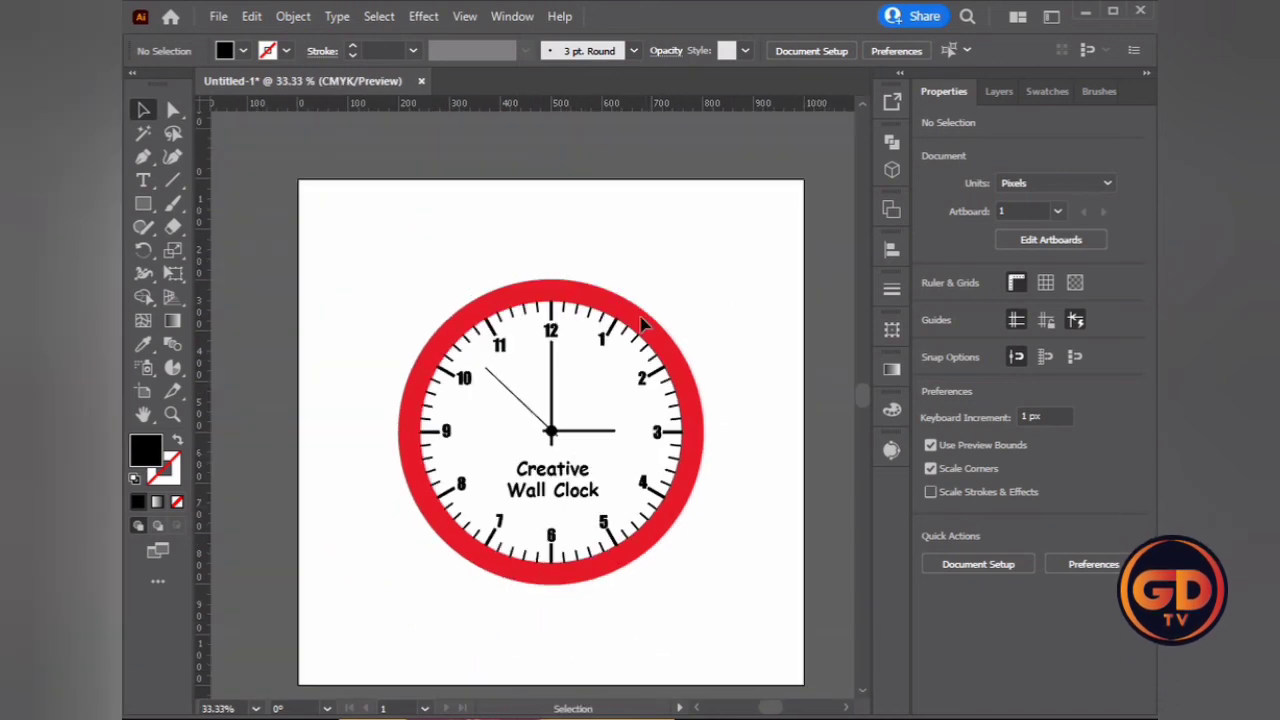
{"action": "left_click", "coordinate": [289, 18]}
{"action": "mouse_move", "coordinate": [371, 448]}
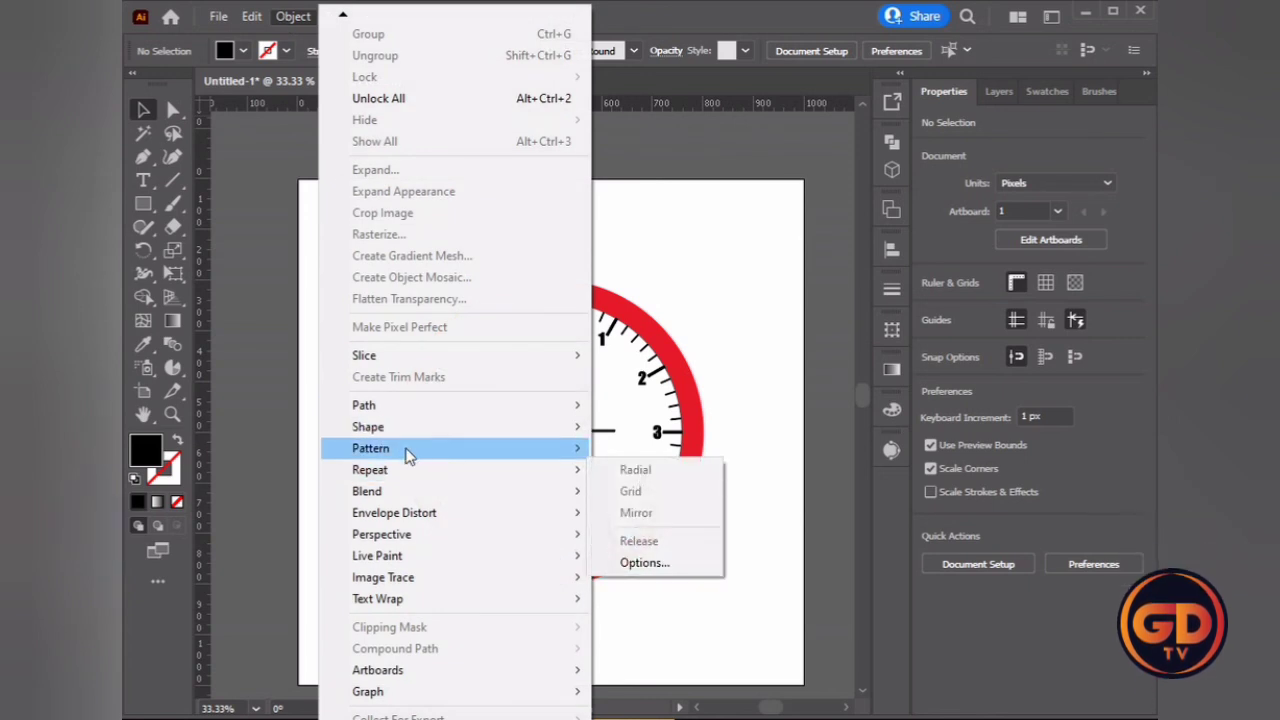
{"action": "left_click", "coordinate": [417, 97]}
{"action": "left_click", "coordinate": [607, 246]}
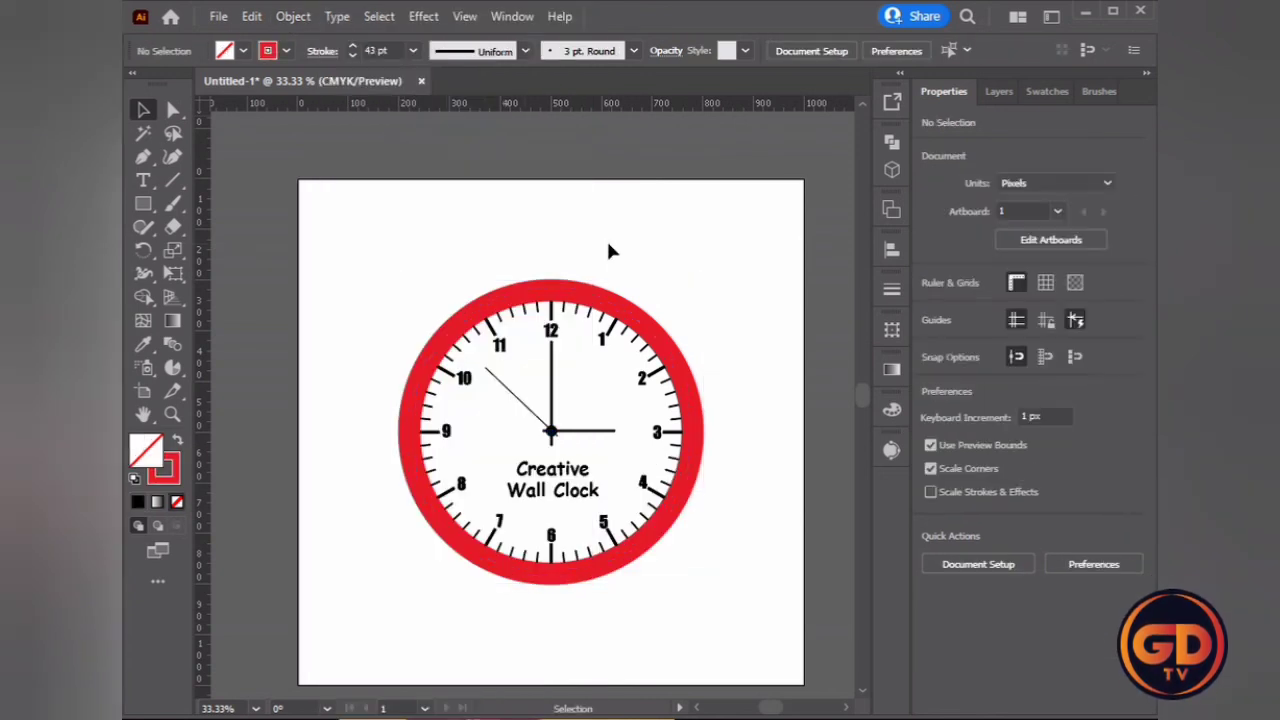